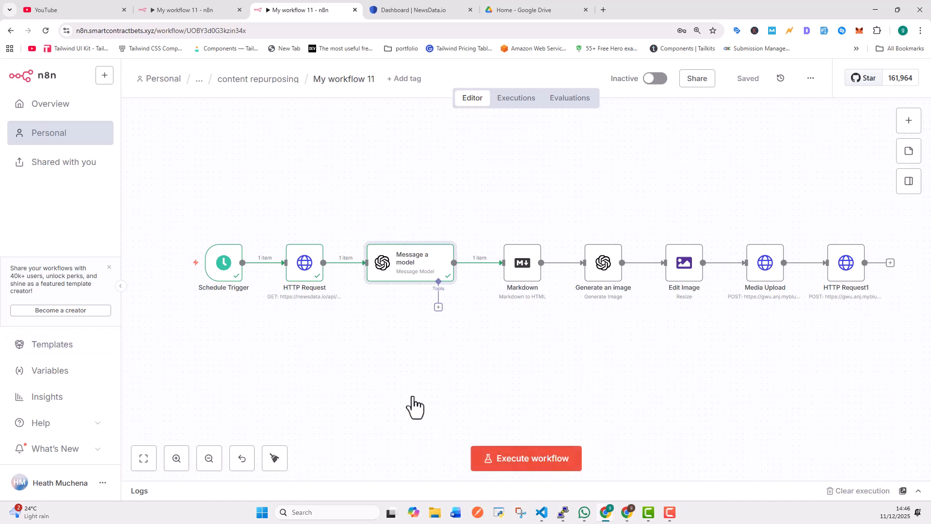
Run My workflow 11, switch to the WordPress site and refresh its blog page
{"action": "key", "text": "ctrl+Return"}
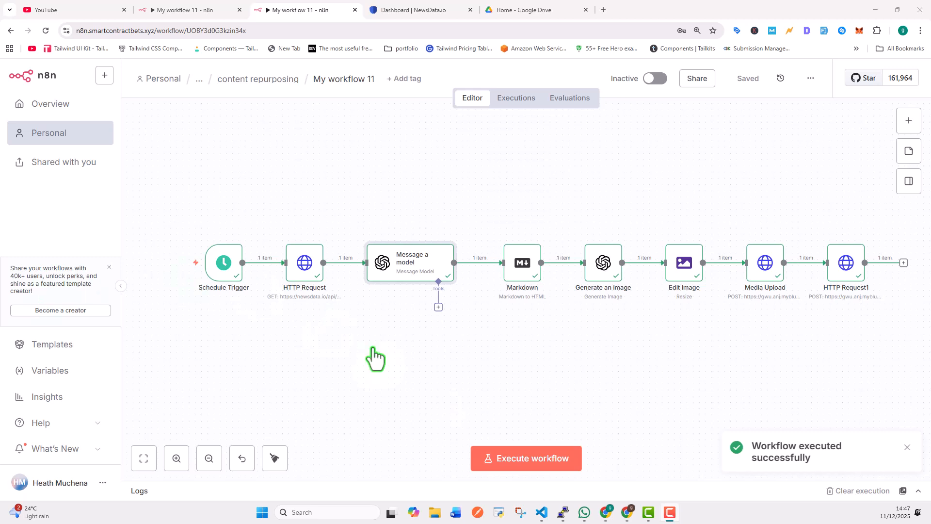
{"action": "left_click", "coordinate": [627, 514]}
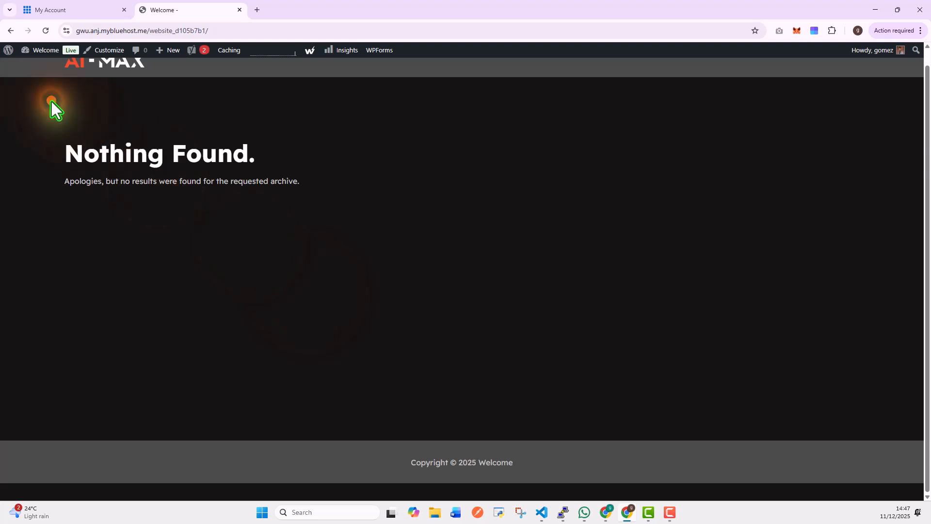
{"action": "left_click", "coordinate": [47, 31]}
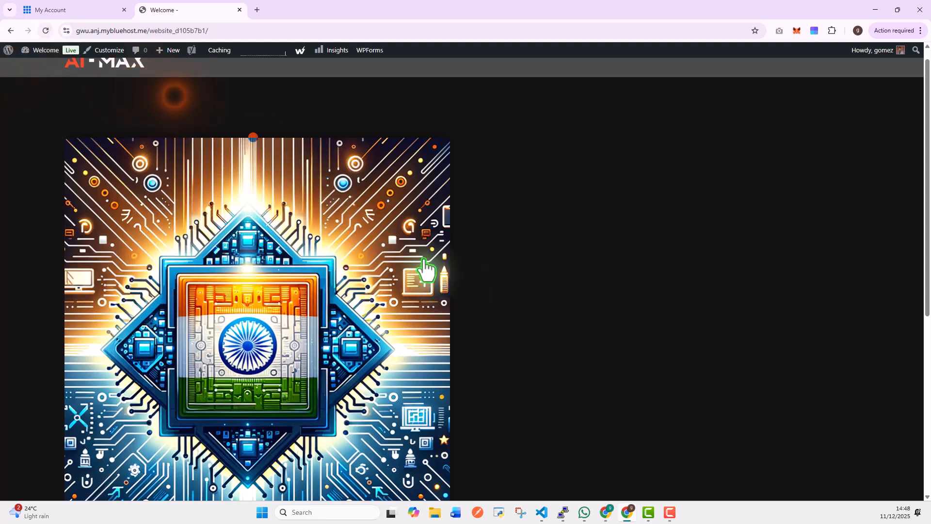
Open the post on Microsoft's AI investment in India and look through the article down to its tagline
{"action": "scroll", "coordinate": [471, 279], "scroll_direction": "down", "scroll_amount": 3}
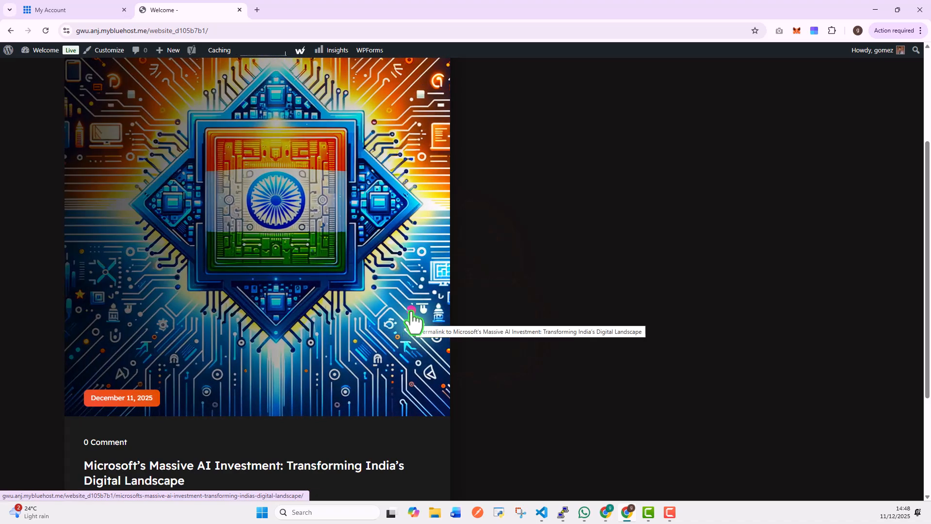
{"action": "scroll", "coordinate": [418, 380], "scroll_direction": "down", "scroll_amount": 1}
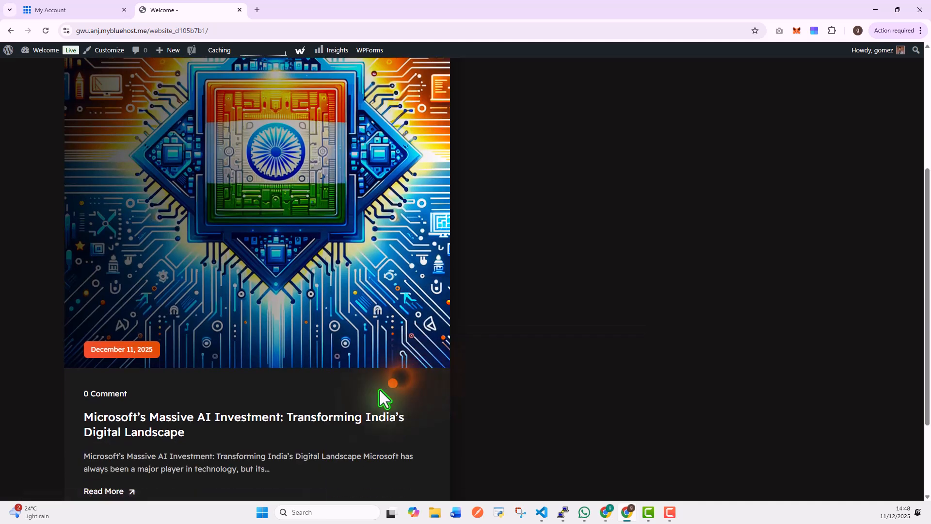
{"action": "left_click", "coordinate": [207, 420]}
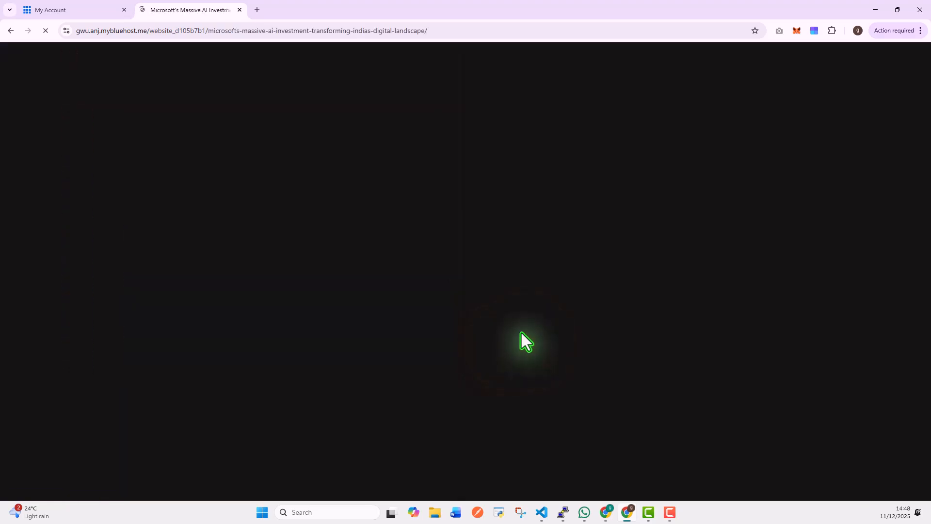
{"action": "scroll", "coordinate": [520, 333], "scroll_direction": "down", "scroll_amount": 9}
{"action": "scroll", "coordinate": [520, 333], "scroll_direction": "down", "scroll_amount": 9}
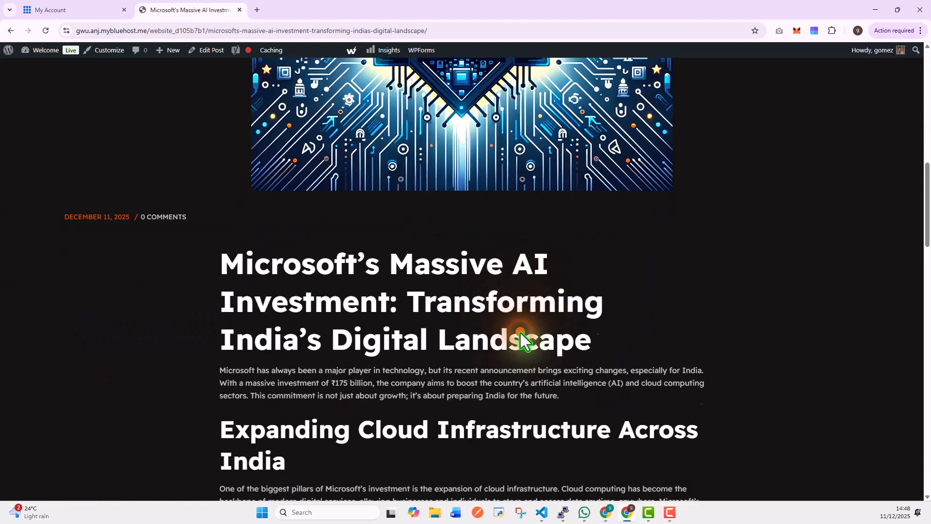
{"action": "scroll", "coordinate": [520, 333], "scroll_direction": "down", "scroll_amount": 8}
{"action": "scroll", "coordinate": [520, 334], "scroll_direction": "down", "scroll_amount": 4}
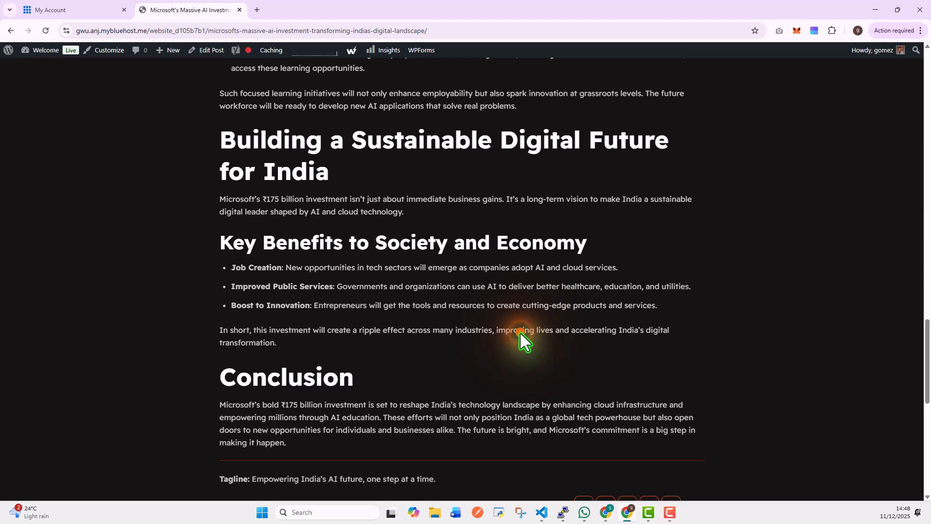
{"action": "scroll", "coordinate": [519, 333], "scroll_direction": "down", "scroll_amount": 5}
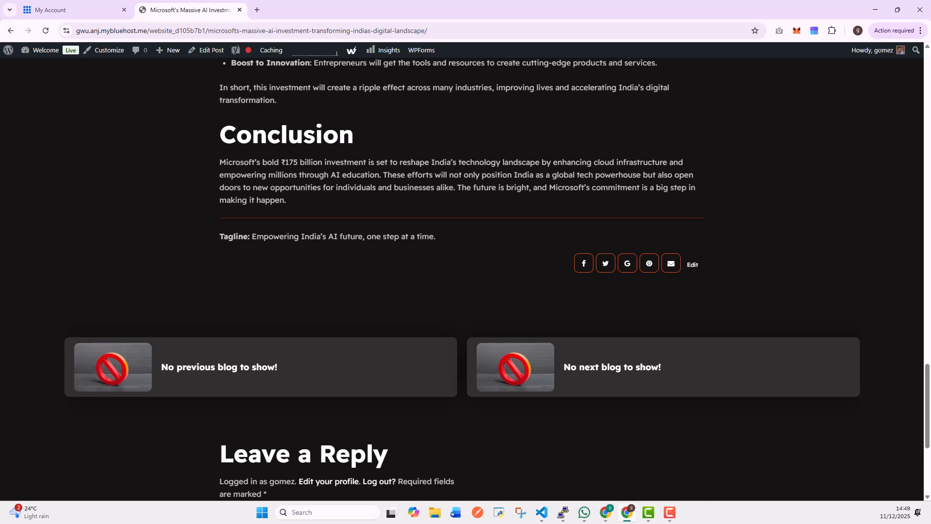
Return to n8n and open the main workflow in the content repurposing folder
{"action": "key", "text": "alt+Tab"}
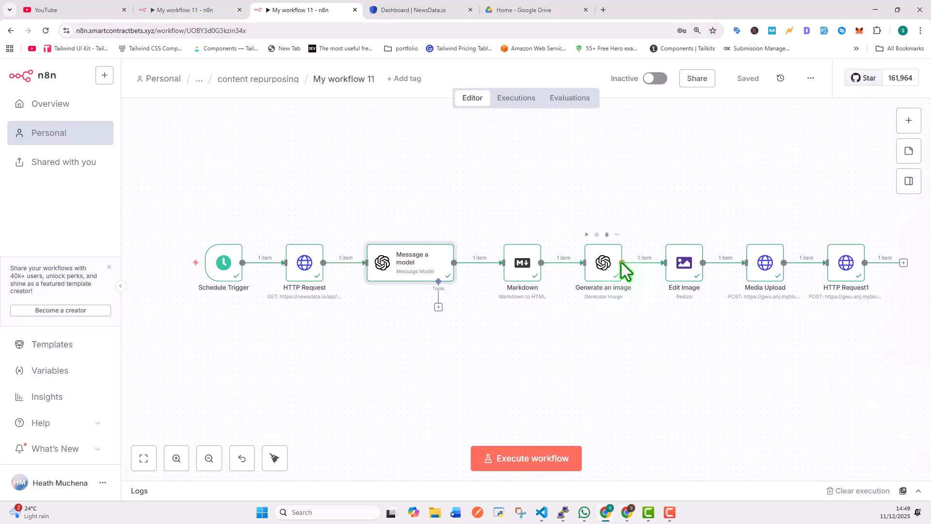
{"action": "left_click", "coordinate": [275, 83]}
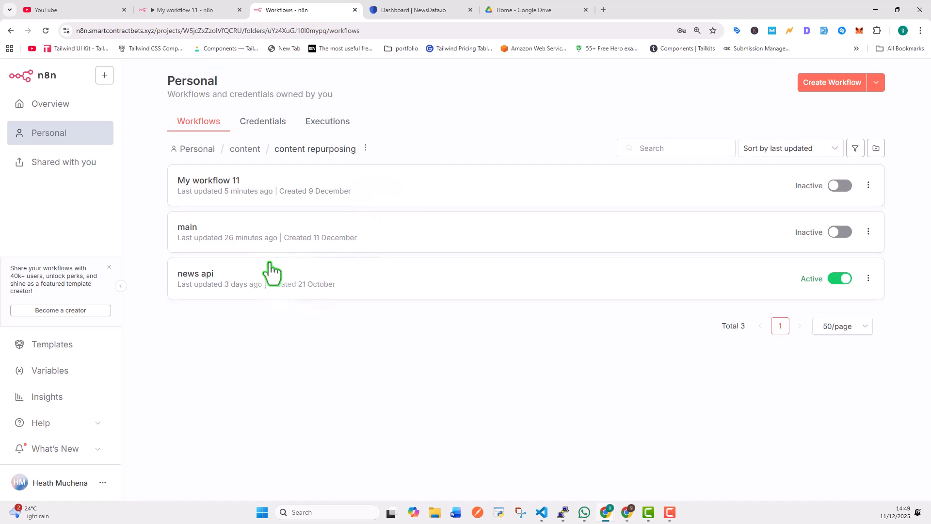
{"action": "left_click", "coordinate": [196, 230]}
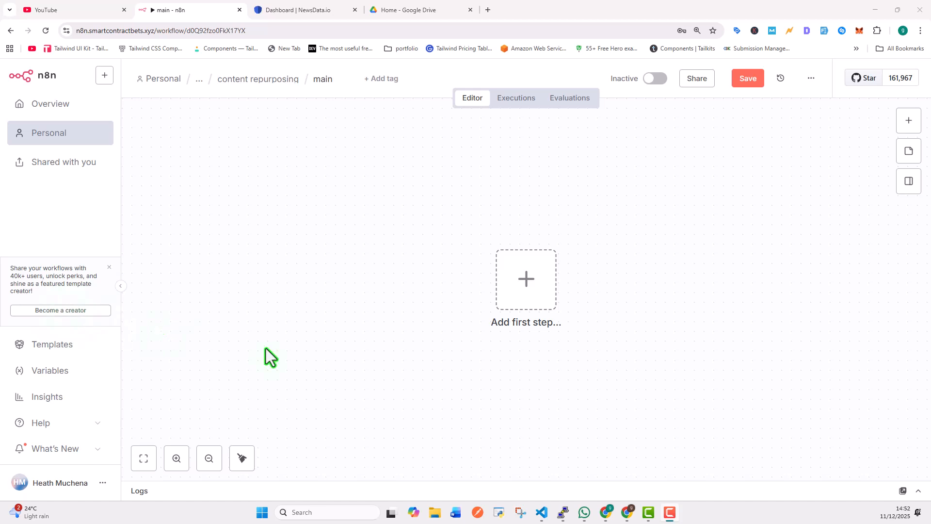
Add a Schedule Trigger as the first step of the workflow
{"action": "left_click", "coordinate": [532, 283]}
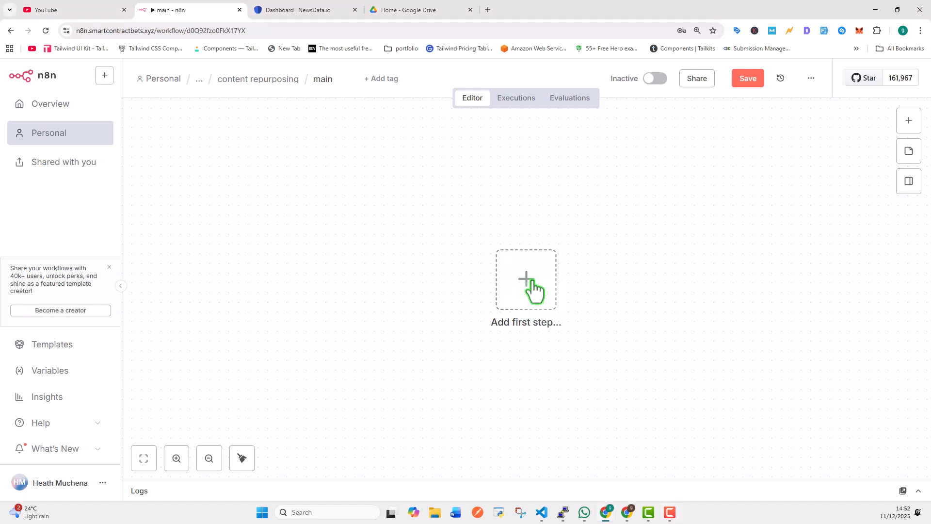
{"action": "left_click", "coordinate": [533, 282]}
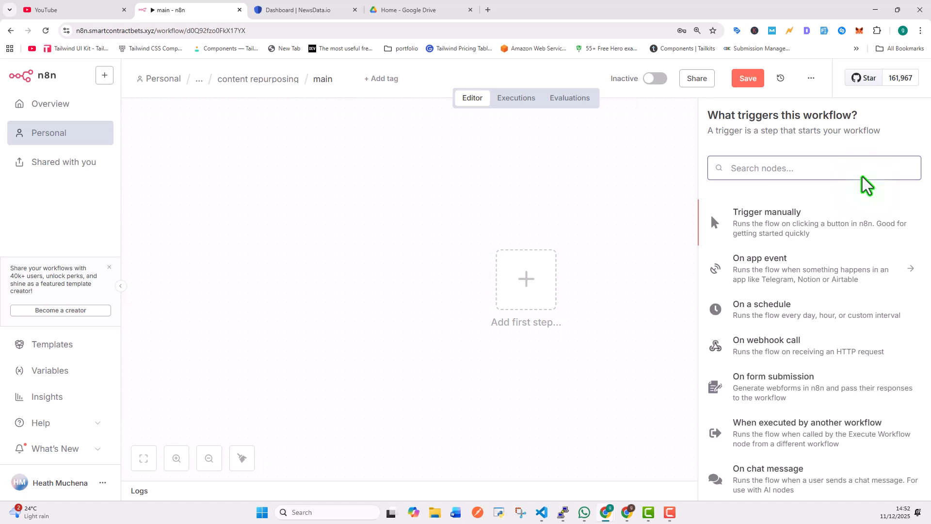
{"action": "type", "text": "sche"}
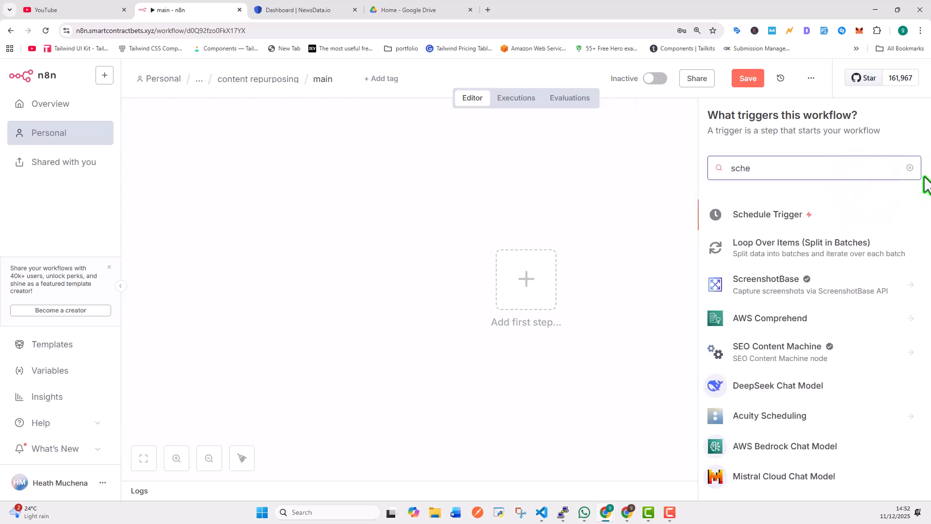
{"action": "left_click", "coordinate": [766, 216]}
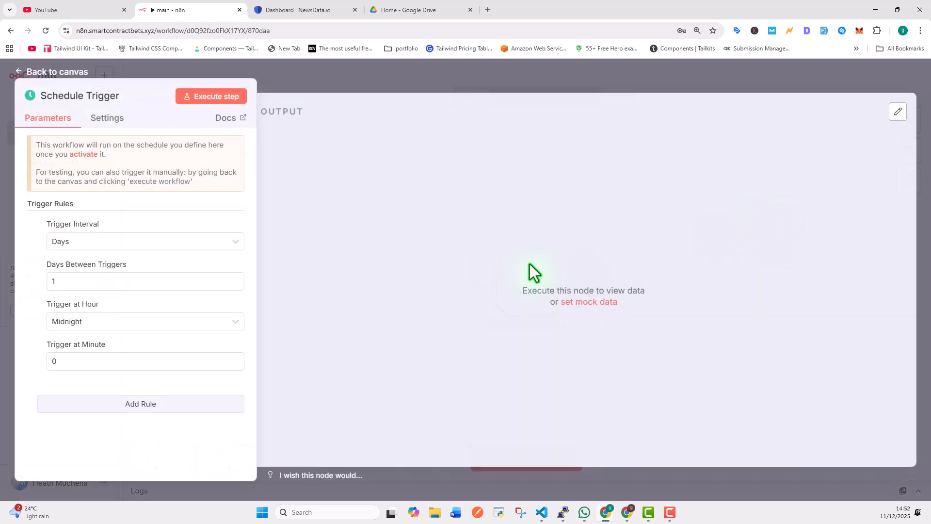
Choose Days as the Schedule Trigger's interval, check its day count, hour and minute settings, and return to the canvas
{"action": "left_click", "coordinate": [165, 244]}
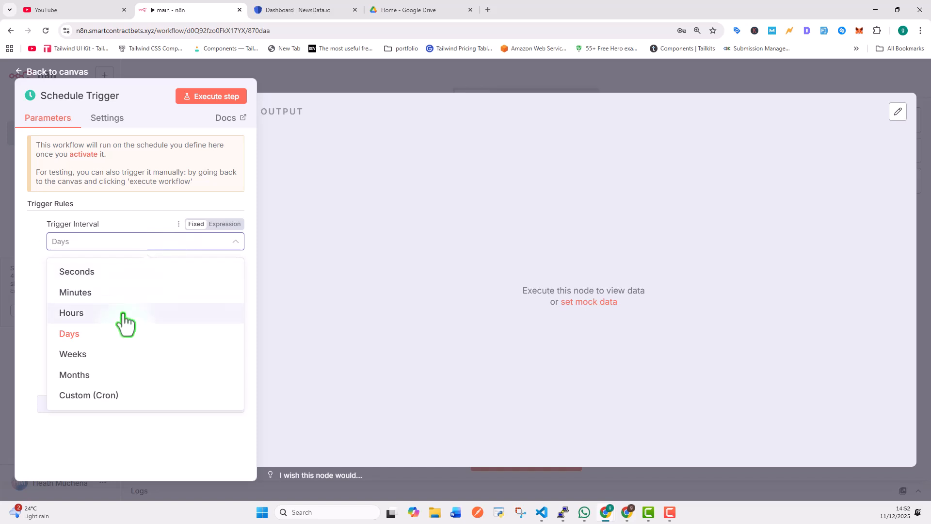
{"action": "left_click", "coordinate": [104, 335]}
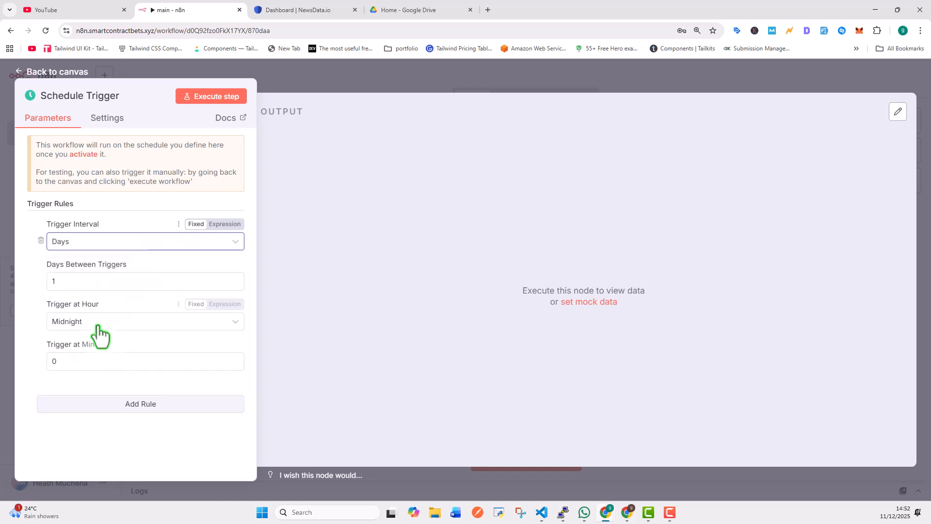
{"action": "left_click", "coordinate": [71, 282]}
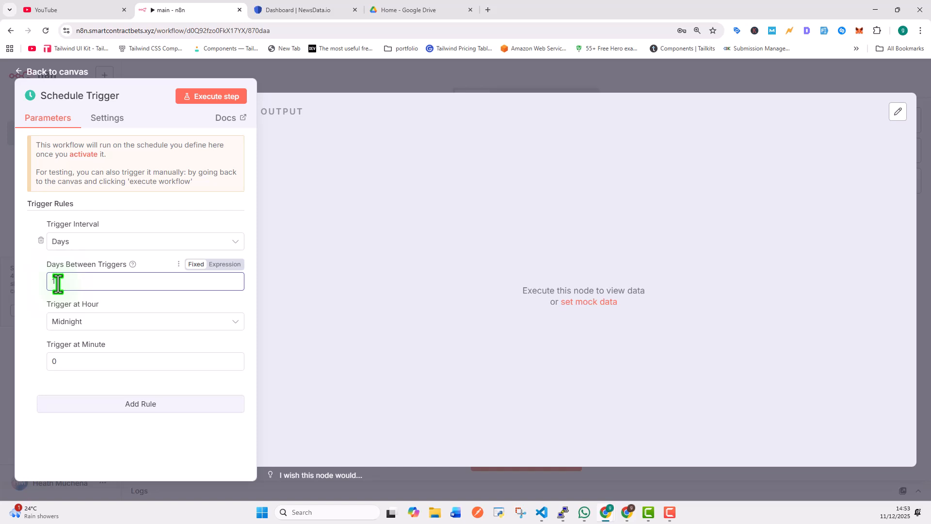
{"action": "left_click", "coordinate": [86, 327]}
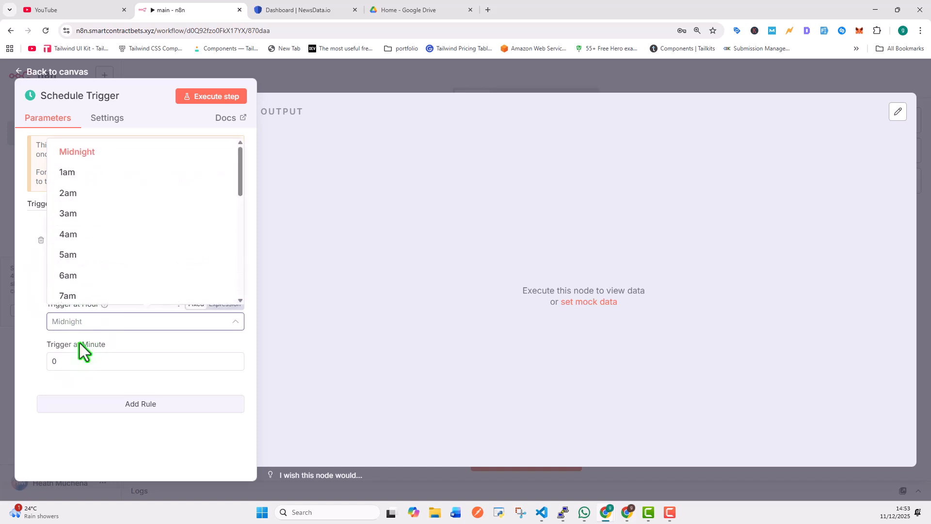
{"action": "left_click", "coordinate": [70, 363]}
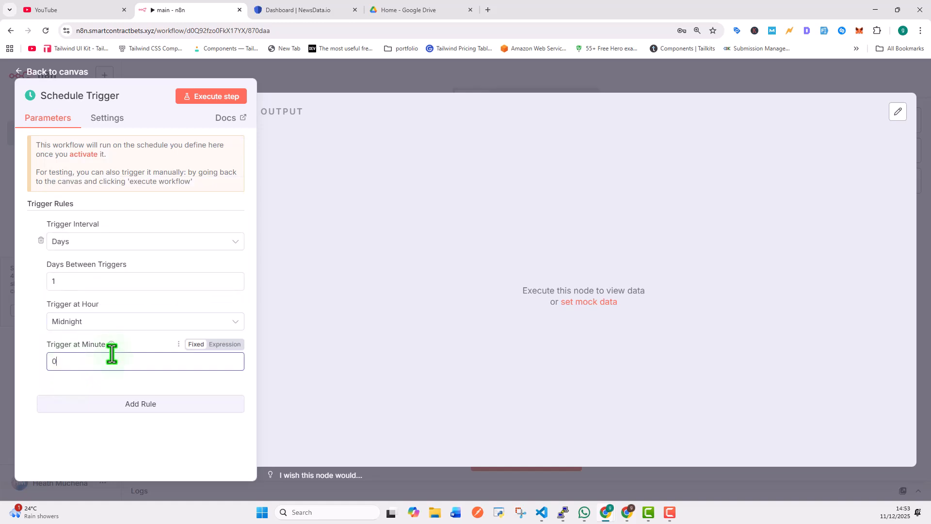
{"action": "left_click", "coordinate": [54, 74]}
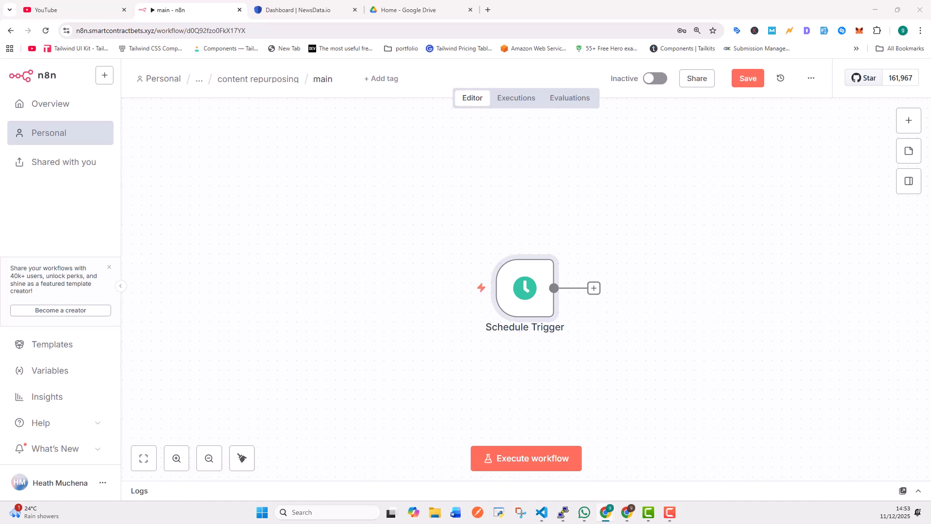
Add an HTTP Request node after the Schedule Trigger
{"action": "left_click", "coordinate": [594, 289]}
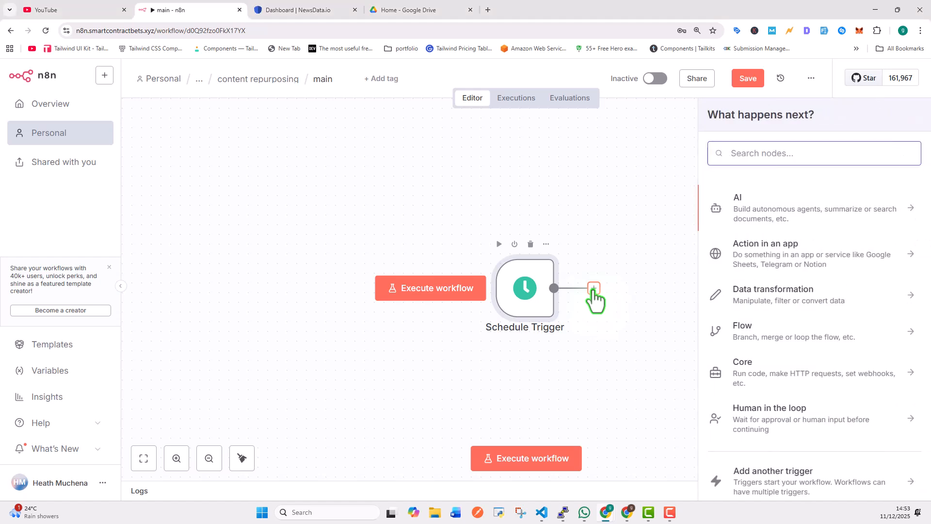
{"action": "type", "text": "htp"}
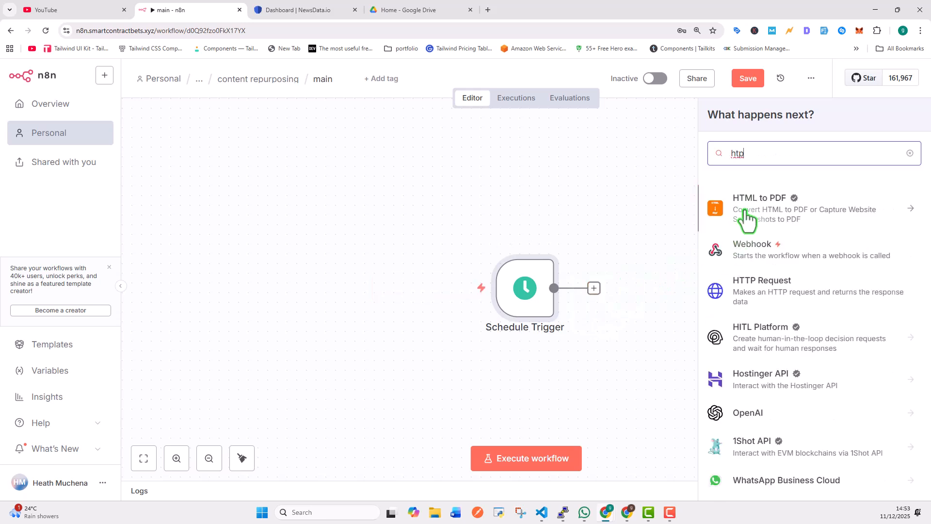
{"action": "key", "text": "BackSpace"}
{"action": "type", "text": "tp"}
{"action": "left_click", "coordinate": [773, 210]}
{"action": "left_click", "coordinate": [432, 222]}
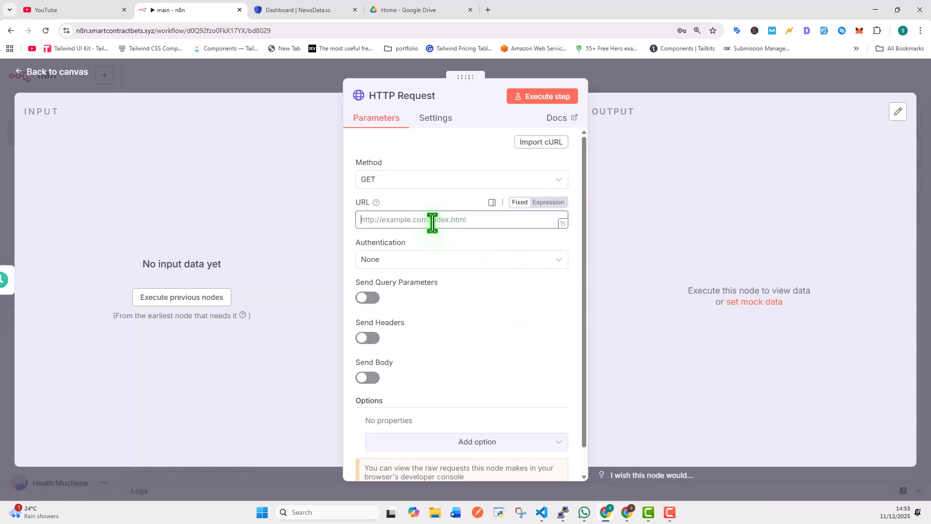
Switch to NewsData.io and look over its site navigation and the dashboard's API credits usage
{"action": "left_click", "coordinate": [310, 10]}
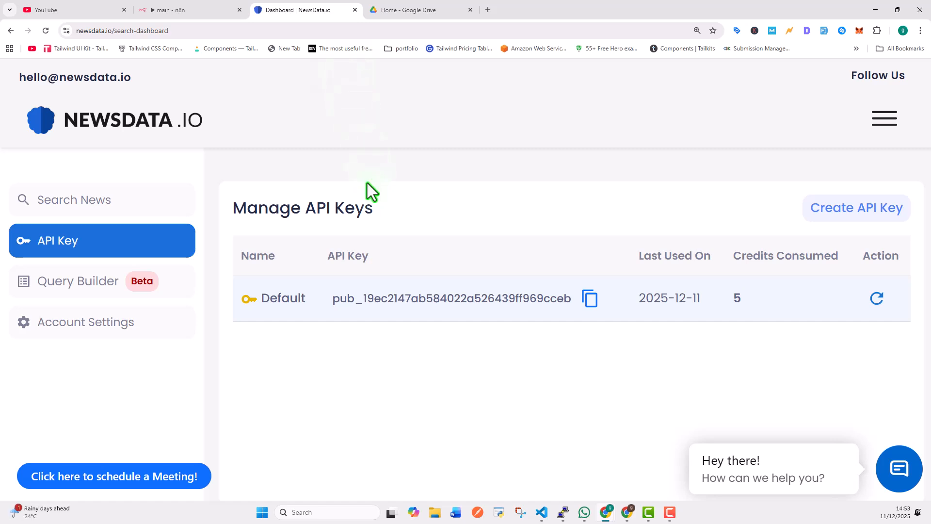
{"action": "left_click", "coordinate": [882, 120]}
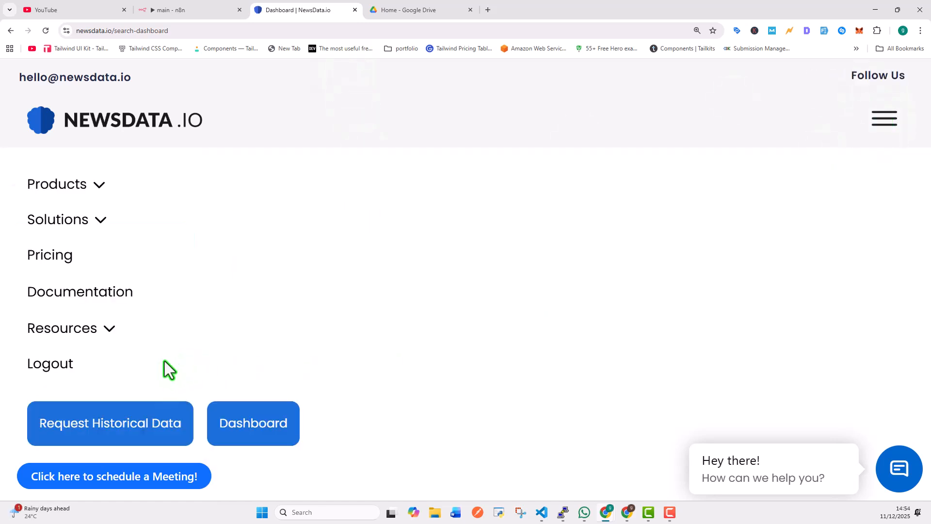
{"action": "scroll", "coordinate": [171, 359], "scroll_direction": "down", "scroll_amount": 1}
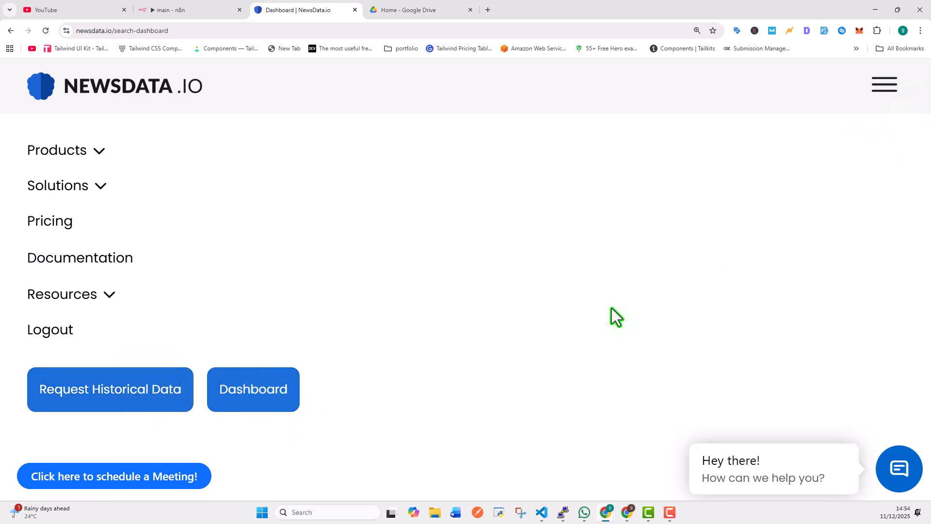
{"action": "left_click", "coordinate": [887, 85]}
{"action": "left_click", "coordinate": [889, 86]}
{"action": "left_click", "coordinate": [284, 406]}
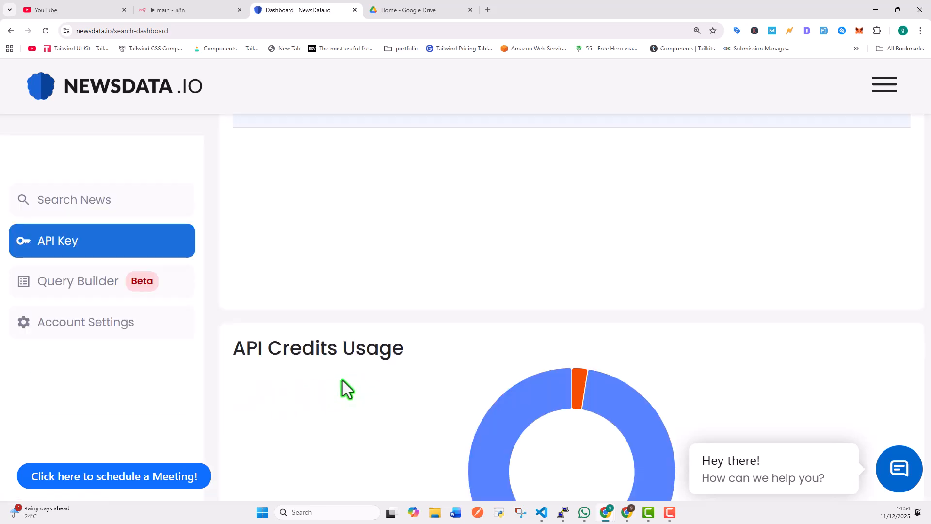
{"action": "scroll", "coordinate": [752, 252], "scroll_direction": "down", "scroll_amount": 5}
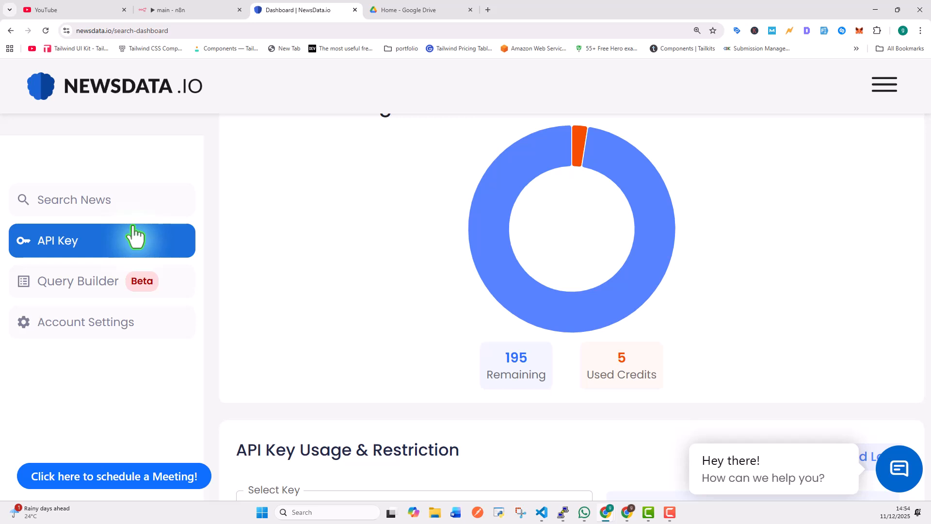
Copy the default API key from the NewsData.io key list and return to the n8n workflow
{"action": "left_click", "coordinate": [87, 250]}
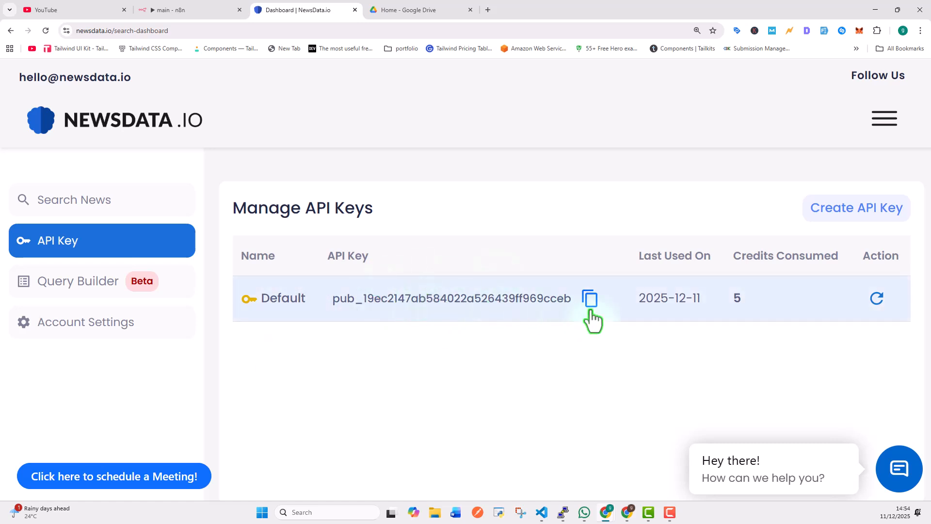
{"action": "left_click", "coordinate": [591, 298]}
{"action": "left_click", "coordinate": [190, 9]}
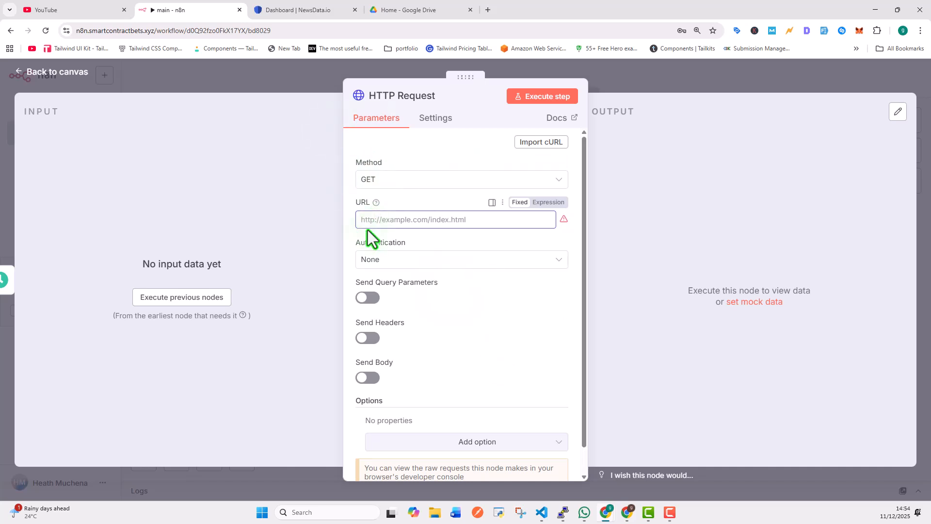
{"action": "left_click", "coordinate": [359, 223]}
{"action": "key", "text": "alt+Tab"}
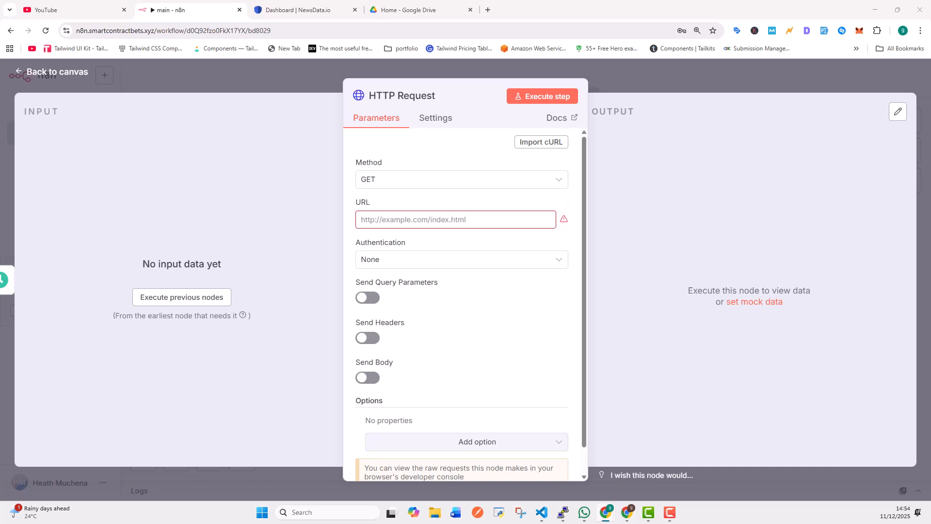
{"action": "left_click", "coordinate": [392, 221]}
{"action": "key", "text": "ctrl+v"}
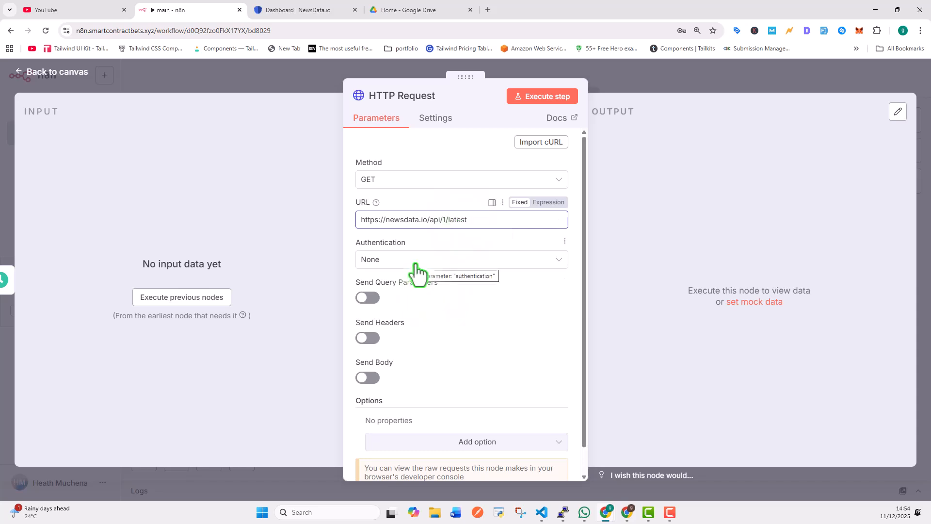
{"action": "left_click", "coordinate": [375, 300]}
{"action": "scroll", "coordinate": [410, 304], "scroll_direction": "down", "scroll_amount": 2}
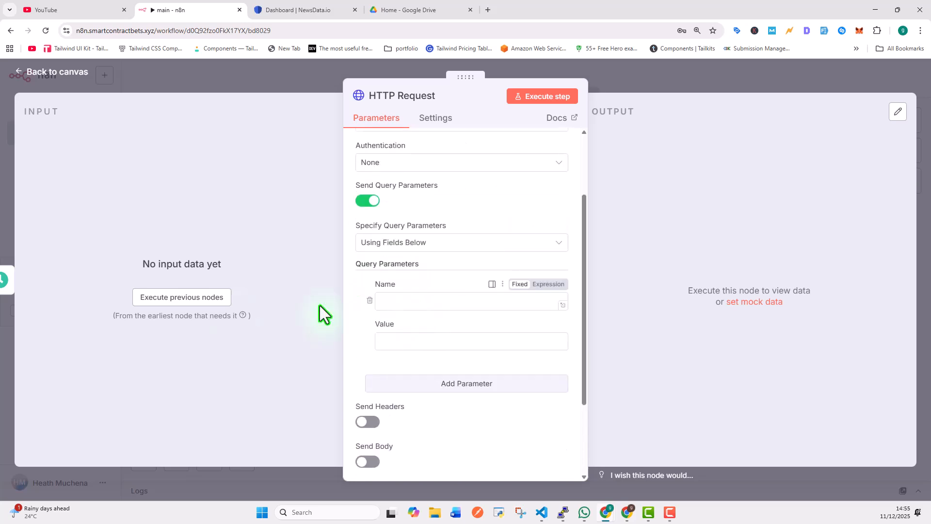
Fill in the first query parameter with the name apikey and the copied NewsData.io API key as its value
{"action": "left_click", "coordinate": [426, 303]}
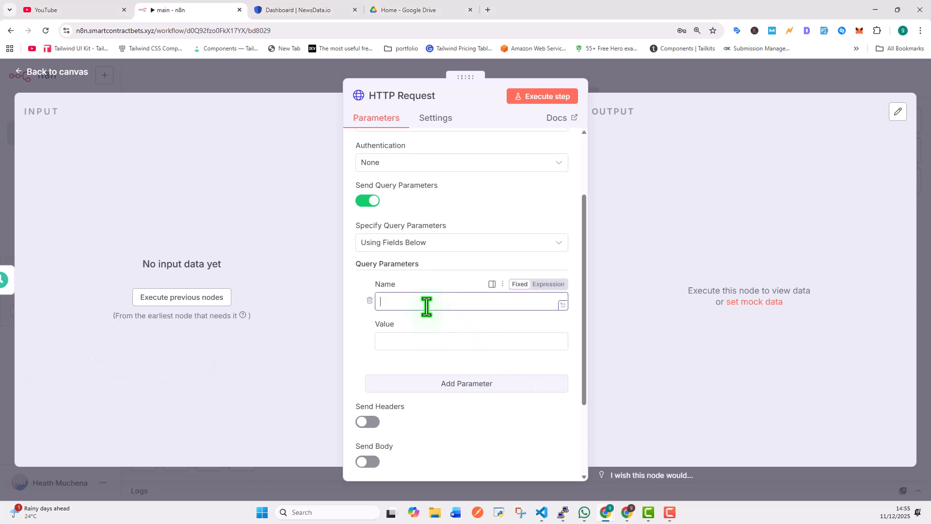
{"action": "type", "text": "apikey"}
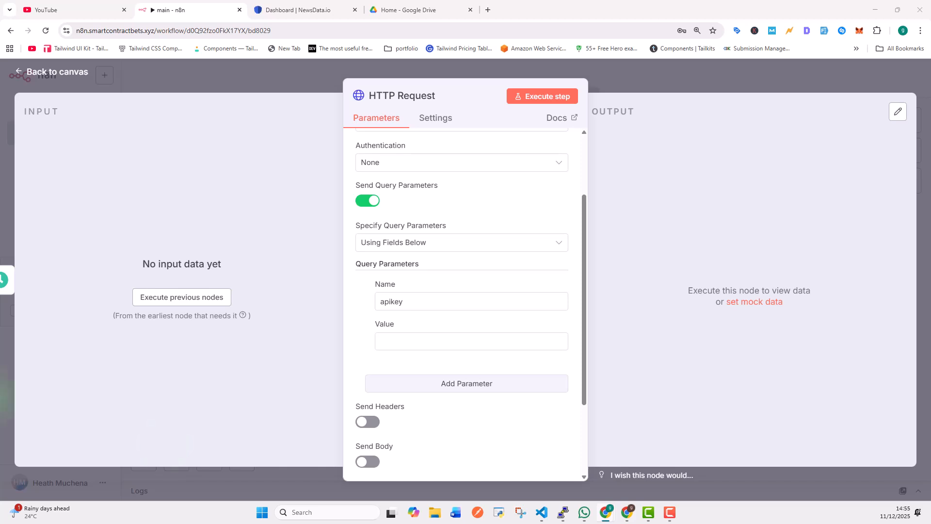
{"action": "left_click", "coordinate": [439, 341]}
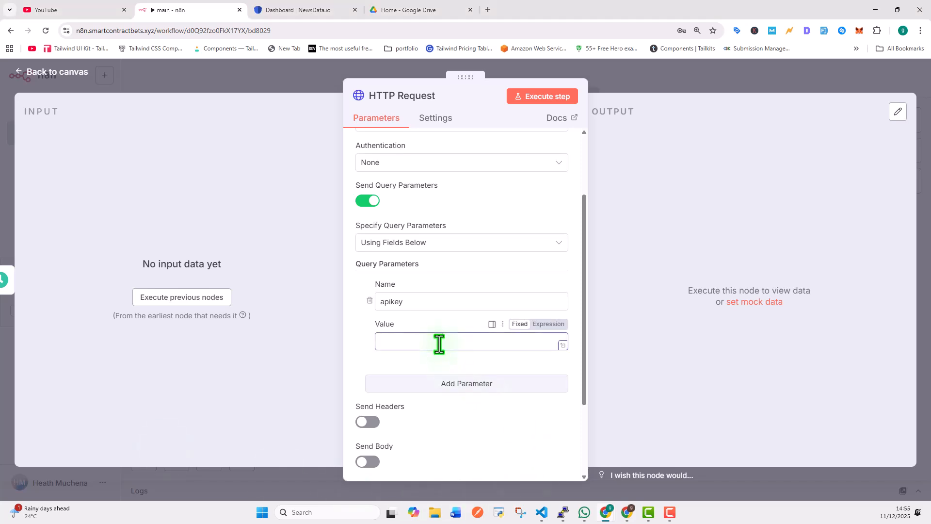
{"action": "key", "text": "ctrl+v"}
Add a second query parameter named language with the value en
{"action": "scroll", "coordinate": [441, 345], "scroll_direction": "down", "scroll_amount": 1}
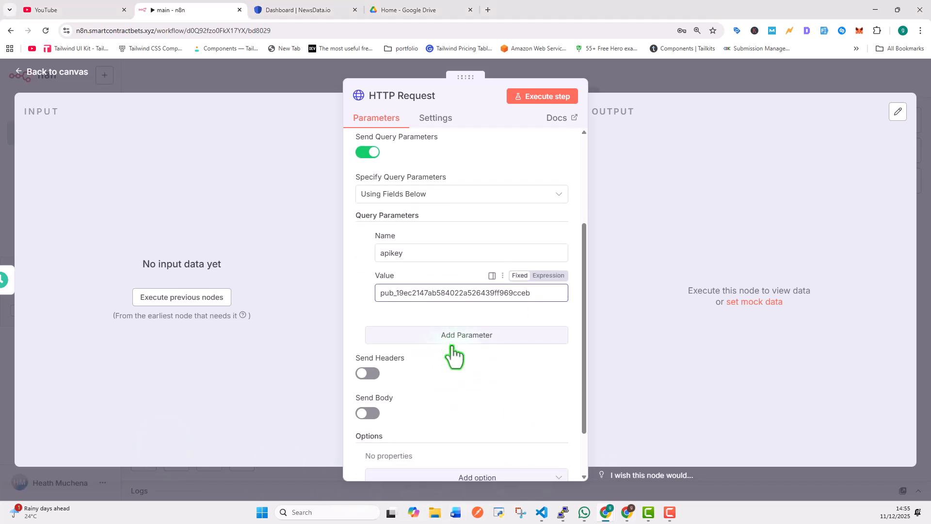
{"action": "left_click", "coordinate": [452, 345]}
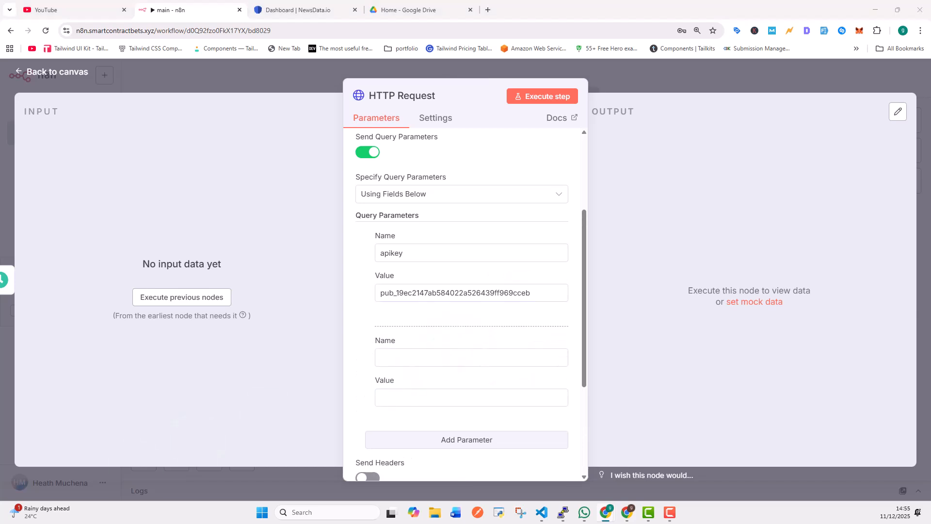
{"action": "left_click", "coordinate": [385, 358]}
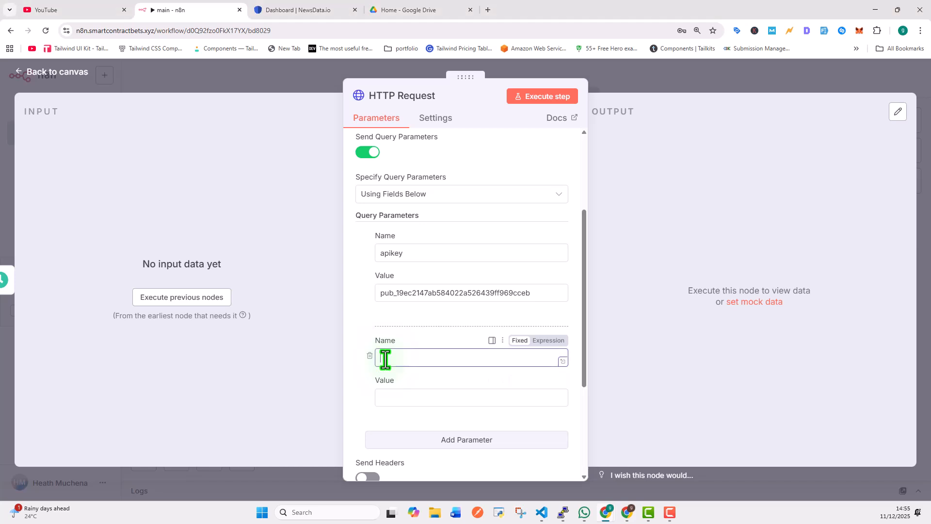
{"action": "key", "text": "ctrl+v"}
{"action": "left_click", "coordinate": [442, 400]}
{"action": "type", "text": "en"}
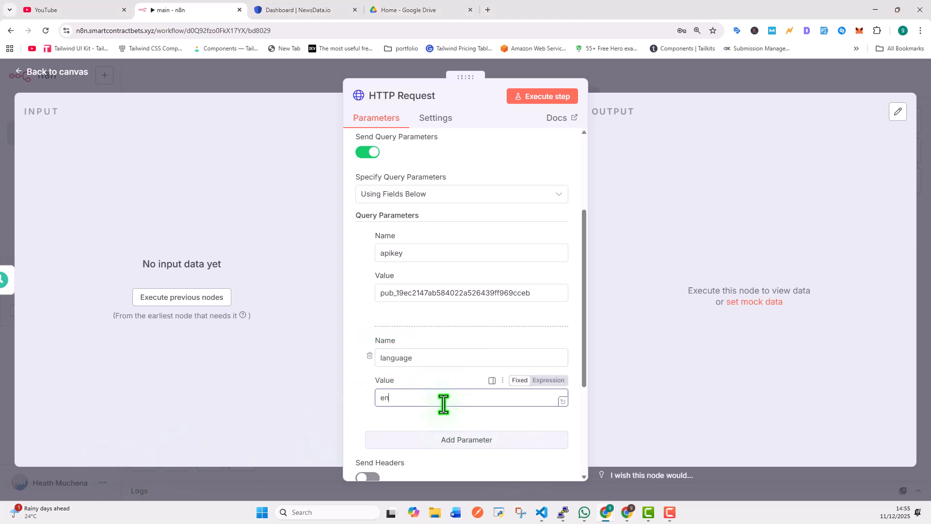
Add a third query parameter named size with the value 1
{"action": "scroll", "coordinate": [442, 400], "scroll_direction": "down", "scroll_amount": 2}
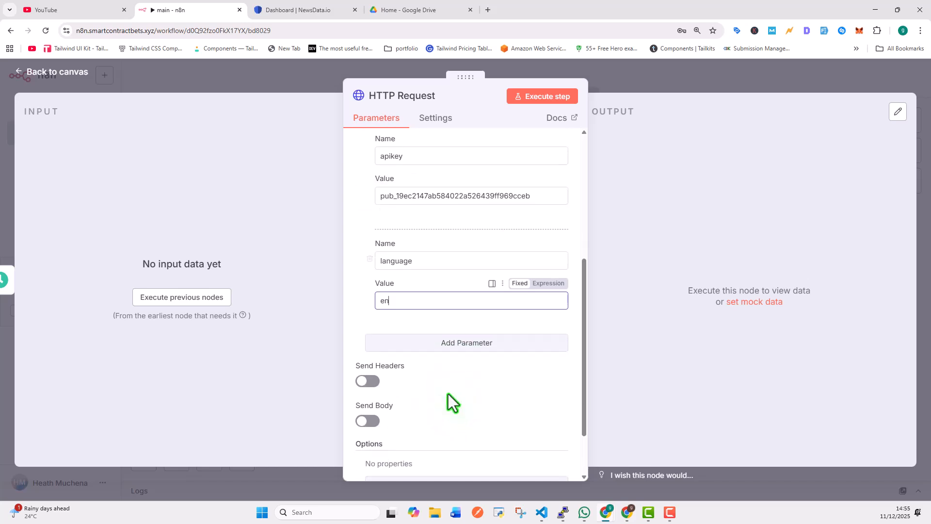
{"action": "left_click", "coordinate": [438, 346]}
{"action": "left_click", "coordinate": [395, 368]}
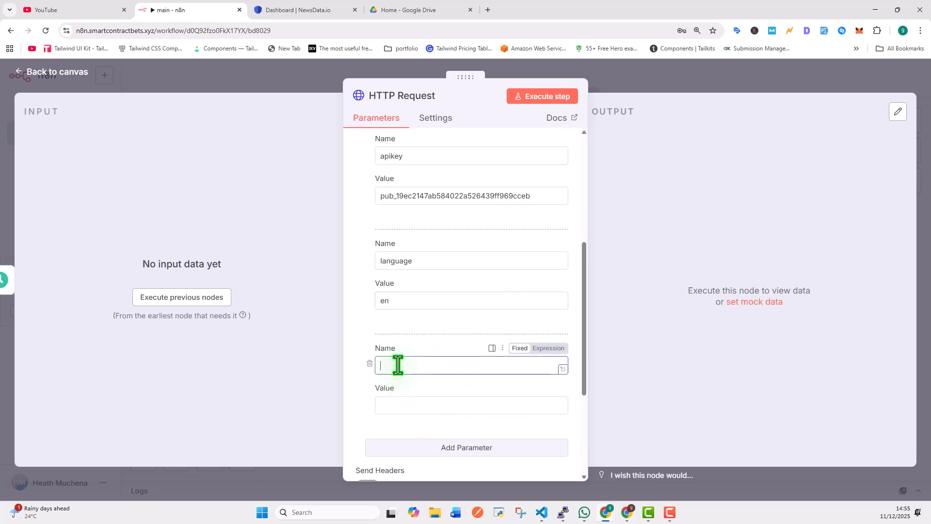
{"action": "type", "text": "size"}
{"action": "left_click", "coordinate": [405, 407]}
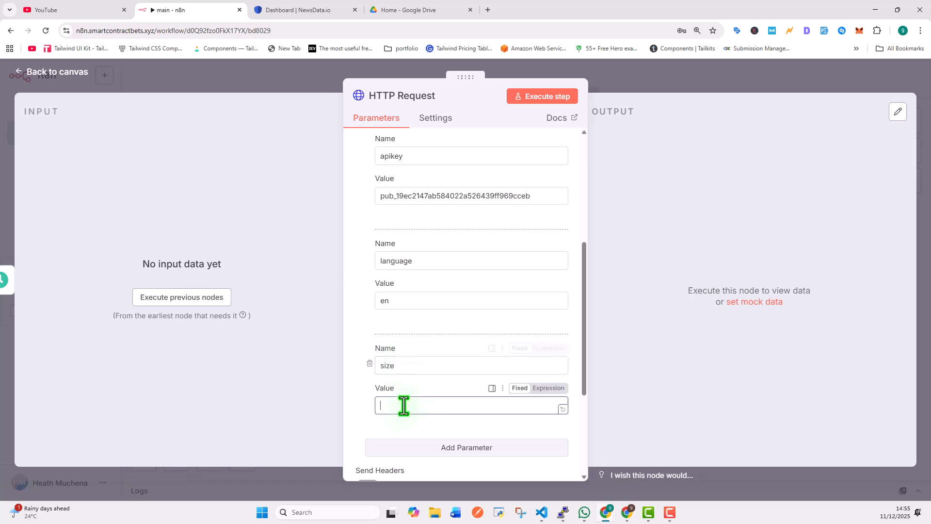
{"action": "type", "text": "1"}
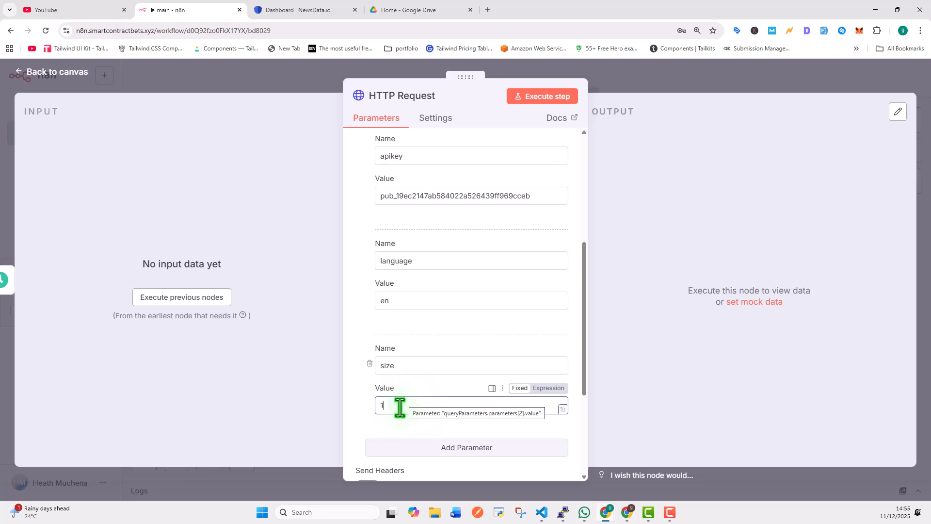
Add a query parameter q with the value OpenAI OR Anthropic OR "Google DeepMind" OR Nvidia OR "Meta AI" OR Microsoft AI OR xAI, and review it
{"action": "left_click", "coordinate": [417, 448]}
{"action": "scroll", "coordinate": [388, 427], "scroll_direction": "down", "scroll_amount": 3}
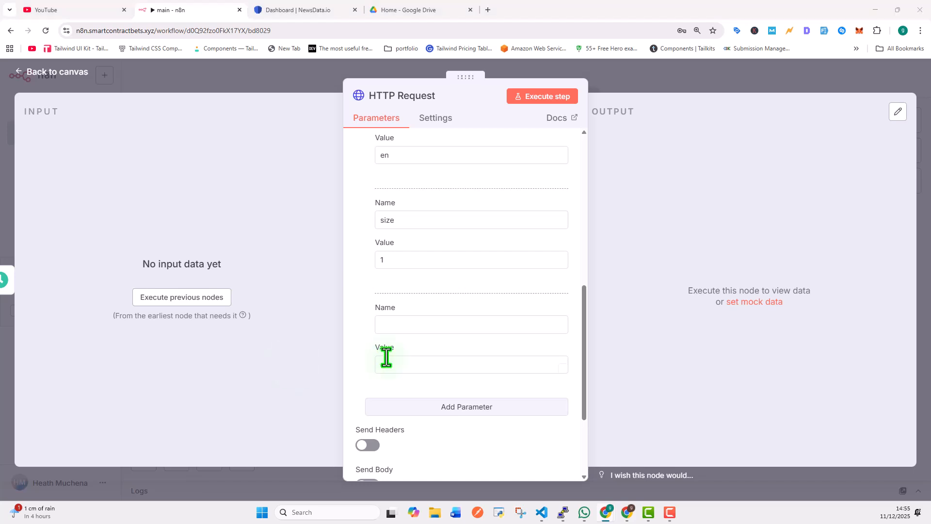
{"action": "left_click", "coordinate": [431, 325]}
{"action": "type", "text": "q"}
{"action": "left_click", "coordinate": [407, 365]}
{"action": "key", "text": "ctrl+v"}
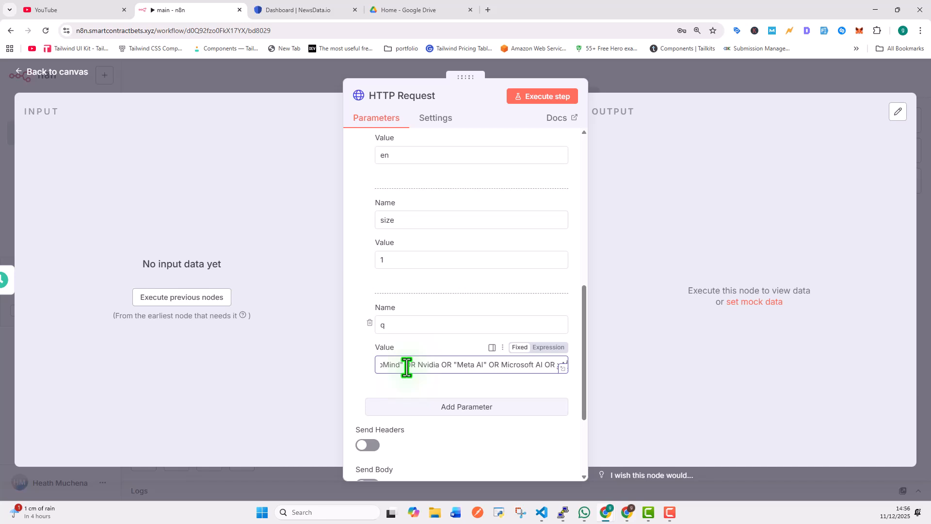
{"action": "left_click", "coordinate": [562, 365]}
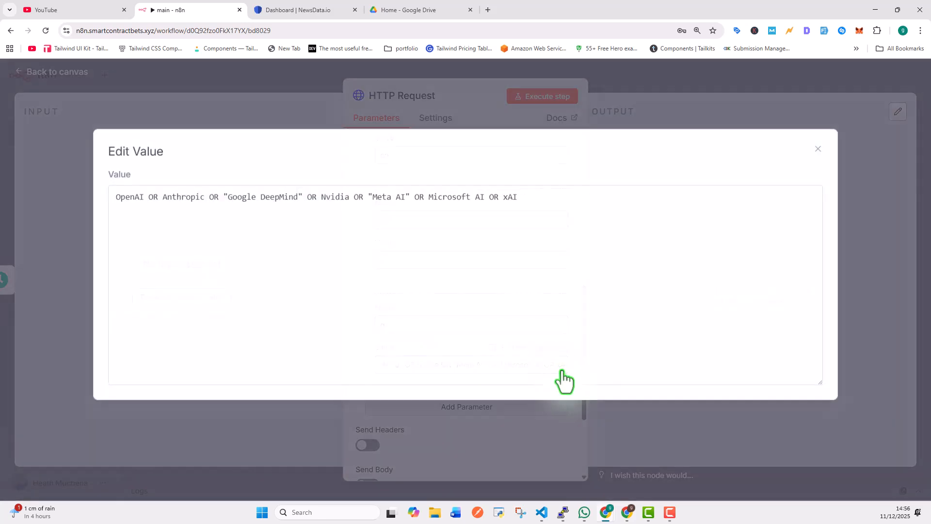
{"action": "left_click_drag", "start_coordinate": [115, 197], "coordinate": [162, 198]}
{"action": "double_click", "coordinate": [212, 198]}
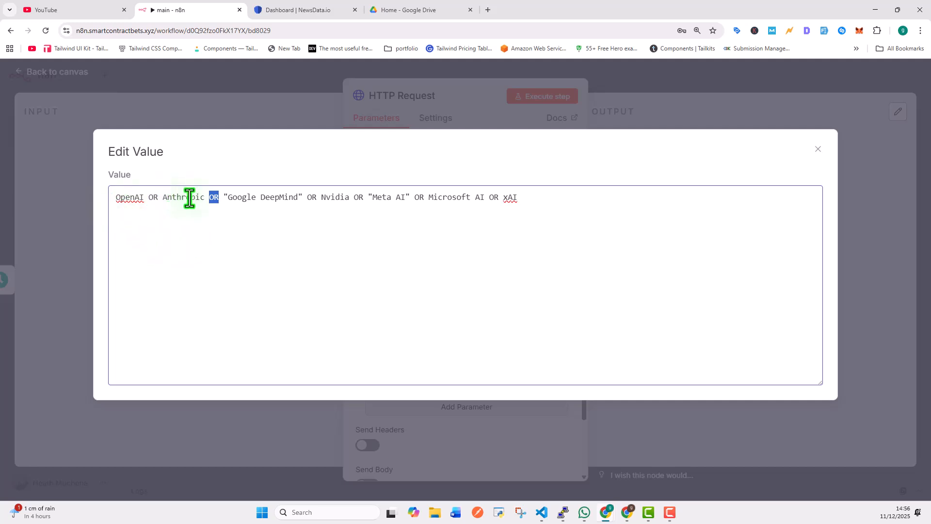
{"action": "left_click_drag", "start_coordinate": [114, 199], "coordinate": [138, 199]}
{"action": "left_click", "coordinate": [817, 156]}
Execute the HTTP Request node, examine the returned article's fields in schema view, and return to the canvas
{"action": "scroll", "coordinate": [497, 303], "scroll_direction": "down", "scroll_amount": 3}
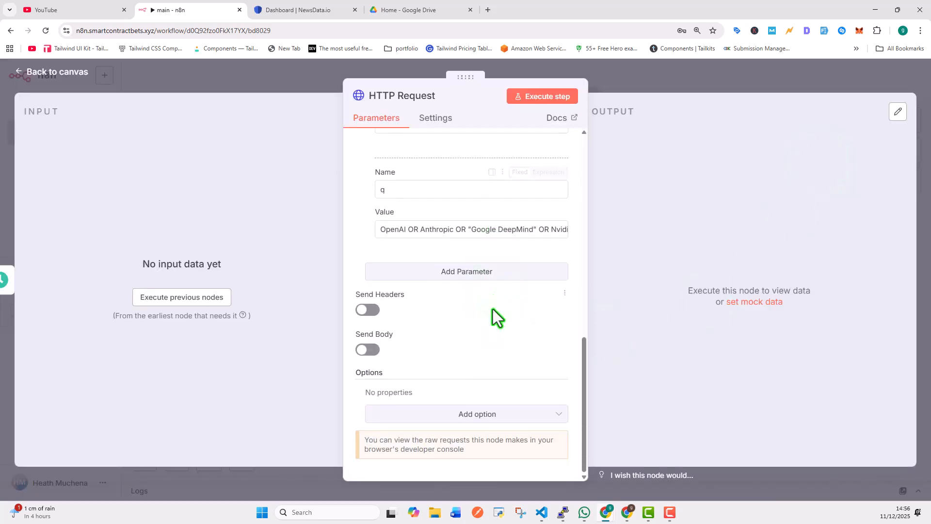
{"action": "left_click", "coordinate": [542, 98]}
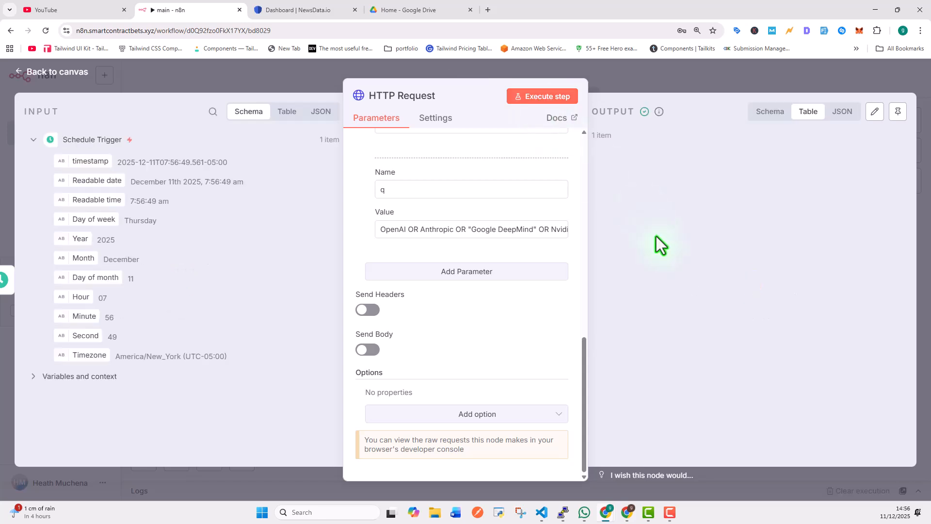
{"action": "scroll", "coordinate": [796, 273], "scroll_direction": "down", "scroll_amount": 1}
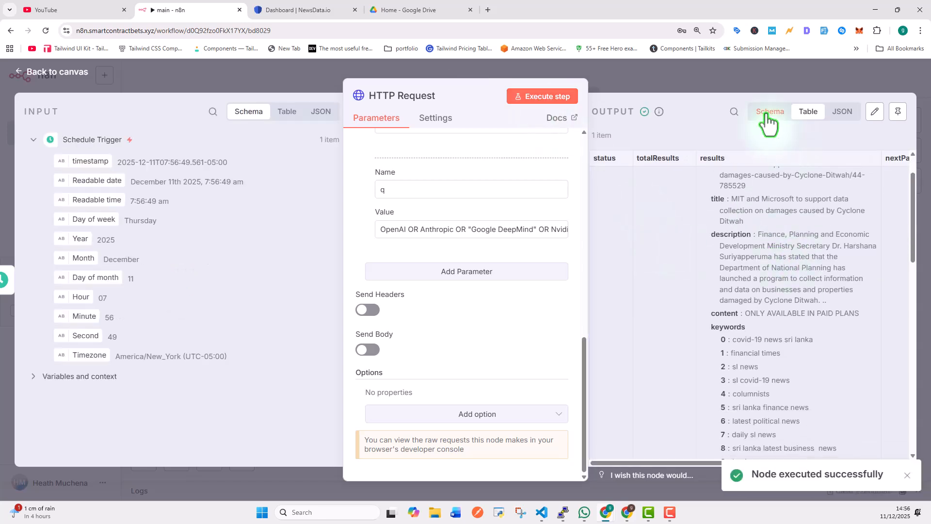
{"action": "left_click", "coordinate": [769, 115]}
{"action": "scroll", "coordinate": [711, 309], "scroll_direction": "down", "scroll_amount": 1}
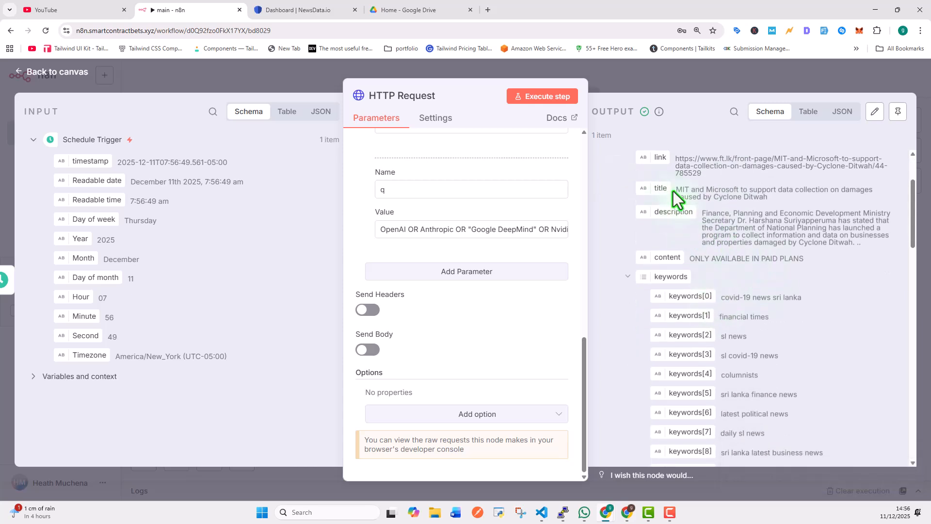
{"action": "left_click_drag", "start_coordinate": [676, 191], "coordinate": [742, 191]}
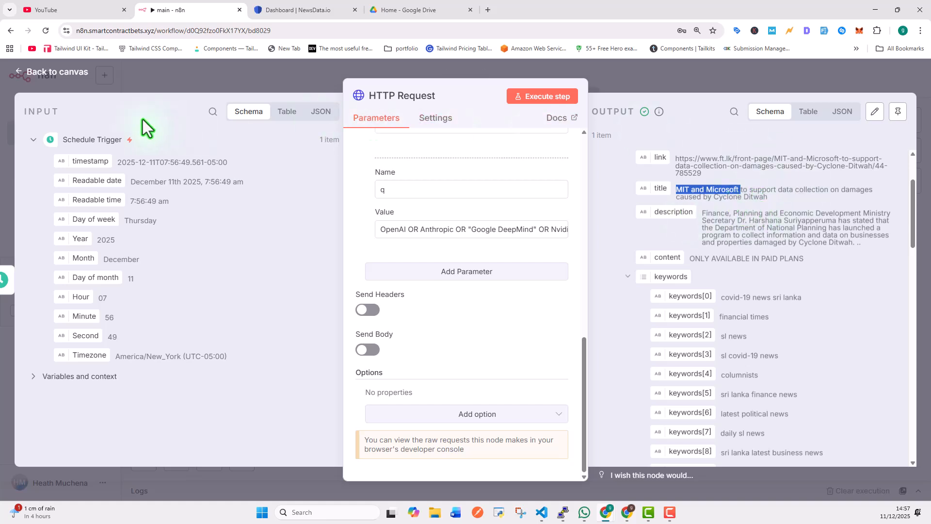
{"action": "left_click", "coordinate": [70, 81]}
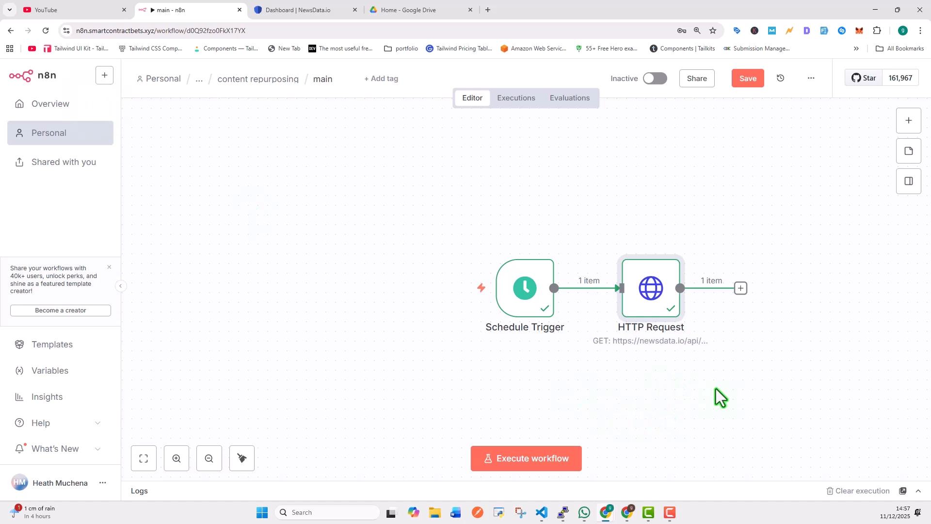
Add an OpenAI Message a model node after the HTTP Request and set its model to GPT-4.1-MINI
{"action": "left_click_drag", "start_coordinate": [737, 372], "coordinate": [465, 345]}
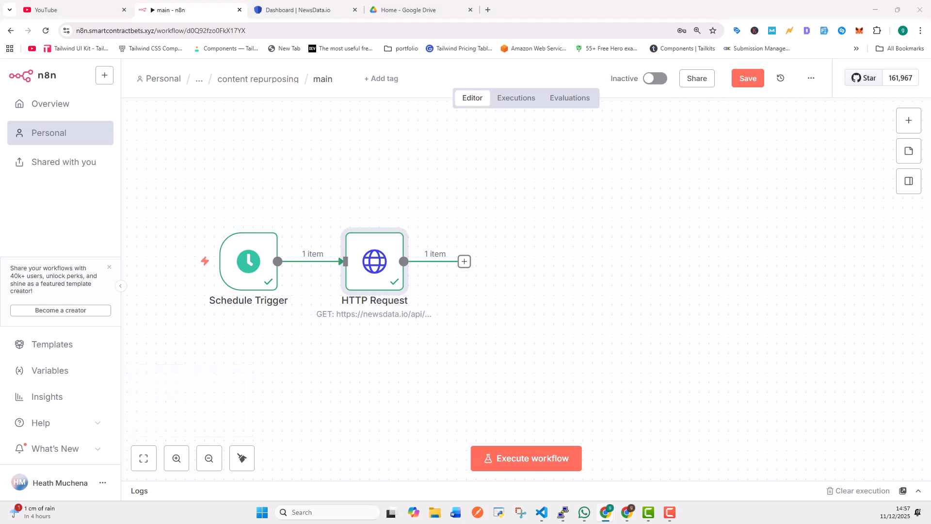
{"action": "left_click", "coordinate": [464, 261]}
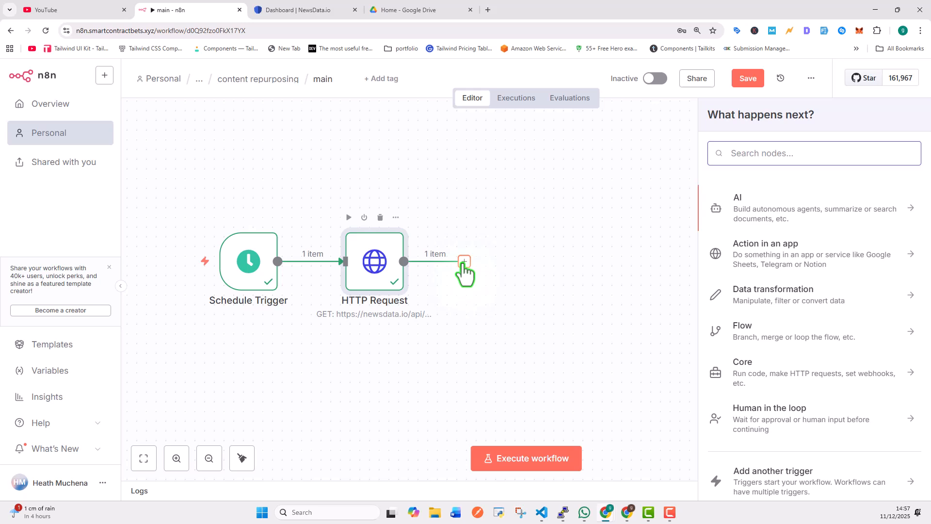
{"action": "type", "text": "op"}
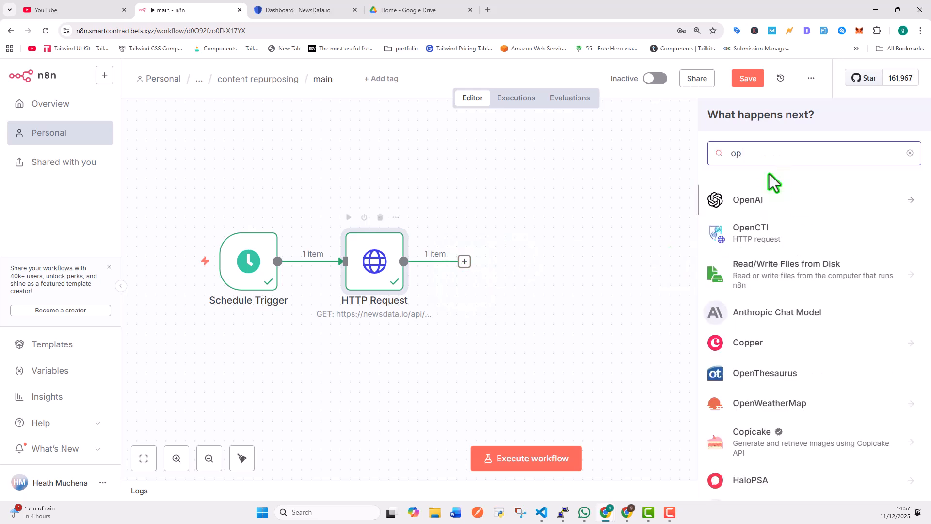
{"action": "left_click", "coordinate": [754, 202]}
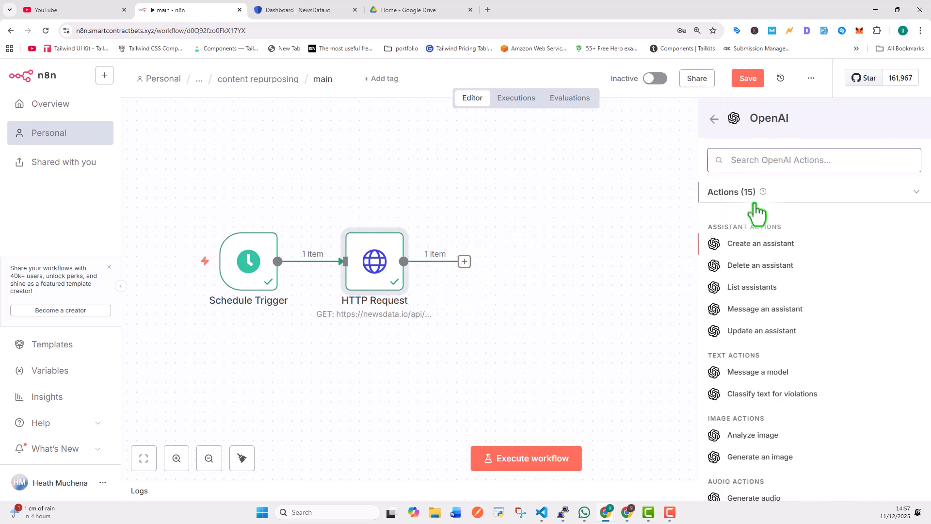
{"action": "left_click", "coordinate": [761, 378]}
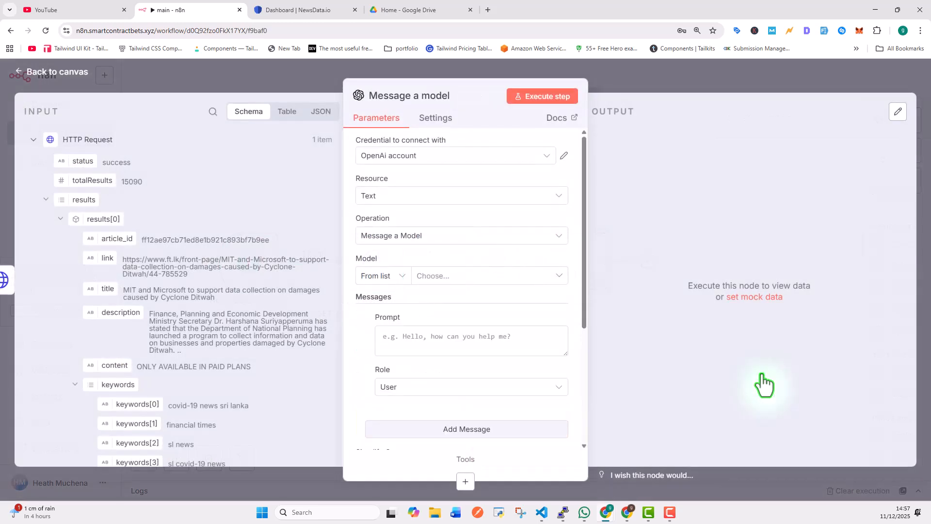
{"action": "left_click", "coordinate": [457, 275]}
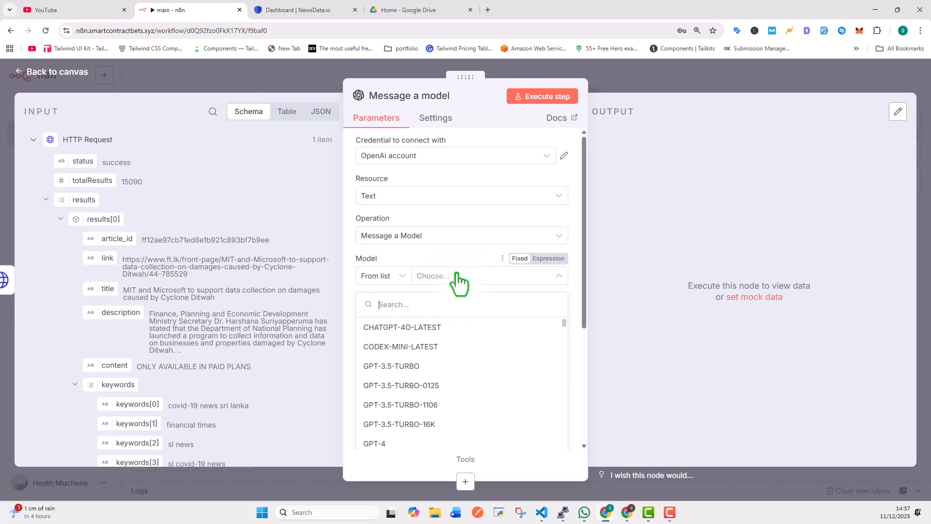
{"action": "scroll", "coordinate": [453, 385], "scroll_direction": "down", "scroll_amount": 5}
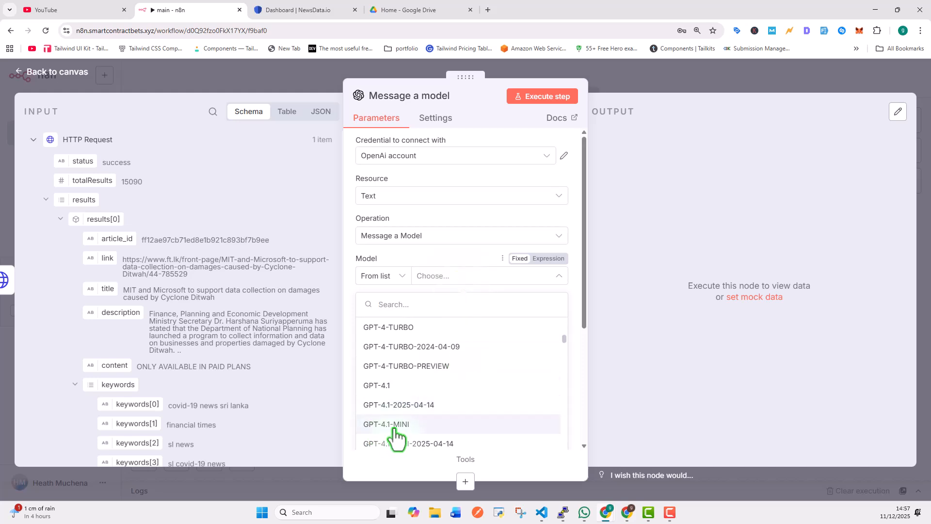
{"action": "left_click", "coordinate": [395, 425]}
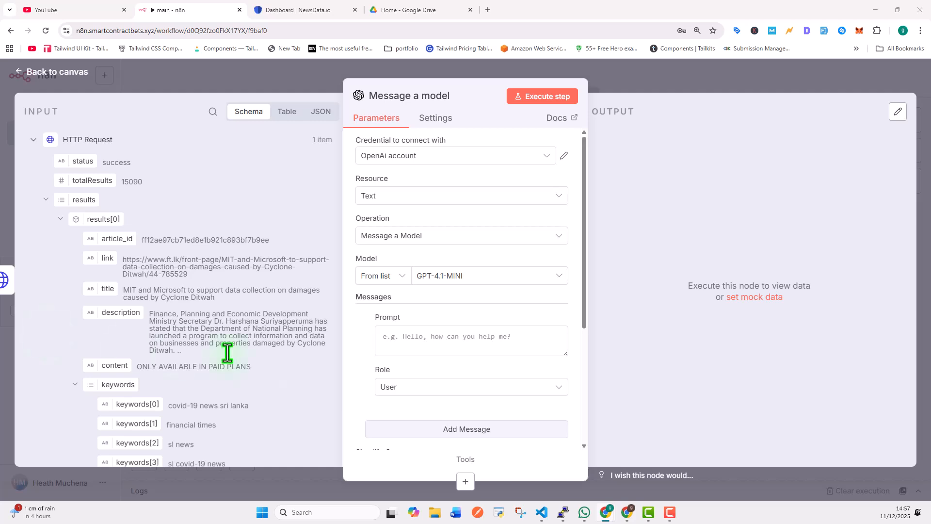
Enter an expert blog writer prompt requesting a structured markdown post of minimum 600 words, with expressions for the first result's title and description, and review it
{"action": "left_click", "coordinate": [429, 349]}
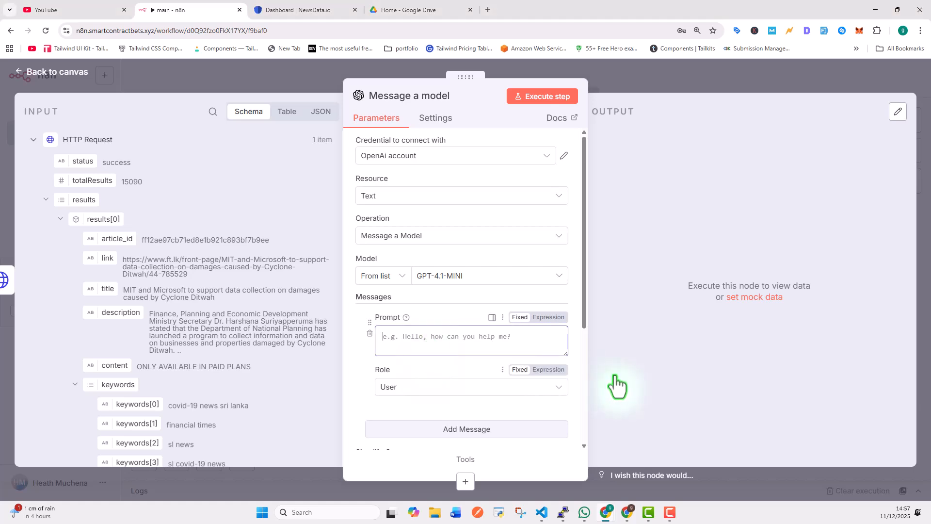
{"action": "type", "text": "You are an expert blog writer.  Using the information below, write a full blog post. The output should be in markdown:  Title: {{$json[\"results\"][0][\"title\"]}} Description: {{$json[\"results\"][0][\"description\"]}}  Please follow this structure:  1. Introduction (2–3 sentences, friendly tone) 2. Main section with at least 2–3 subheadings 3. Bullet points where helpful 4. A short conclusion 5. Add a suggested tagline at the end (not more than 10 words)  Requirements: - Minimum 600 words - Use simple, clear English - No technical jargon - No quotes or sources needed"}
{"action": "left_click", "coordinate": [559, 393]}
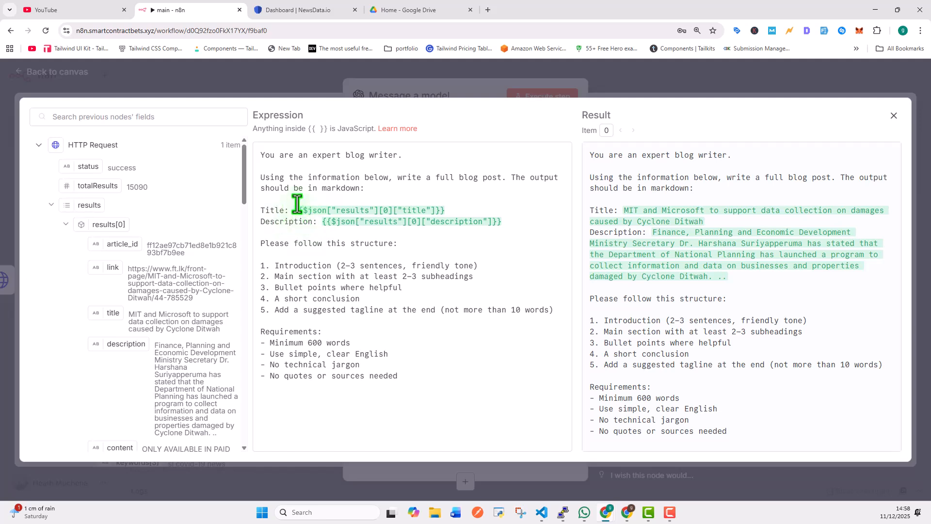
{"action": "left_click", "coordinate": [320, 224]}
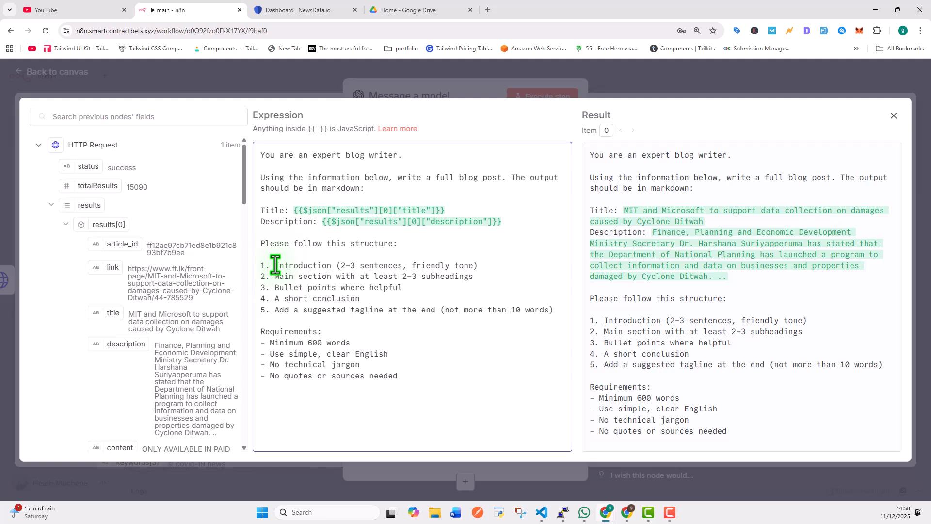
{"action": "left_click_drag", "start_coordinate": [275, 266], "coordinate": [476, 266]}
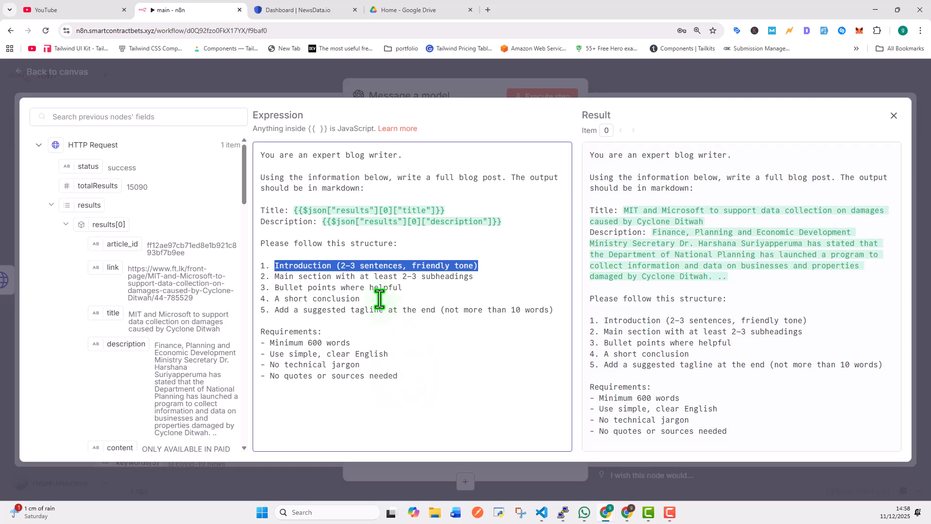
{"action": "left_click", "coordinate": [894, 117]}
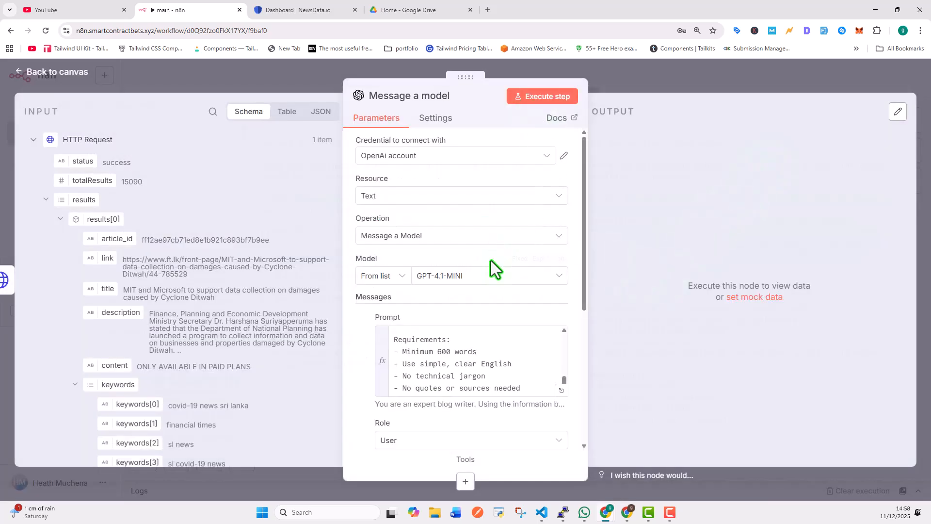
Execute the Message a model node to generate the blog post from the fetched article
{"action": "scroll", "coordinate": [499, 242], "scroll_direction": "down", "scroll_amount": 2}
{"action": "left_click", "coordinate": [548, 99]}
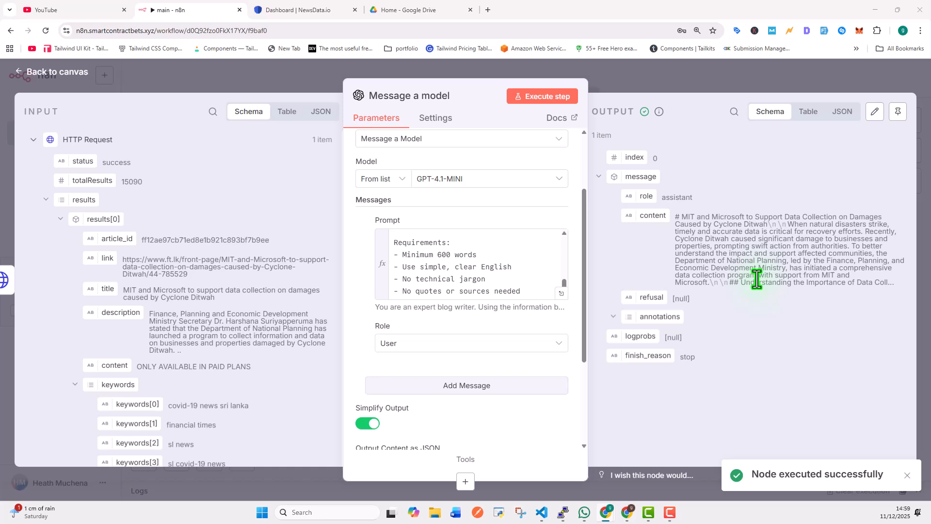
Examine the generated blog post in the Message a model output's table view and return to the canvas
{"action": "left_click", "coordinate": [806, 112]}
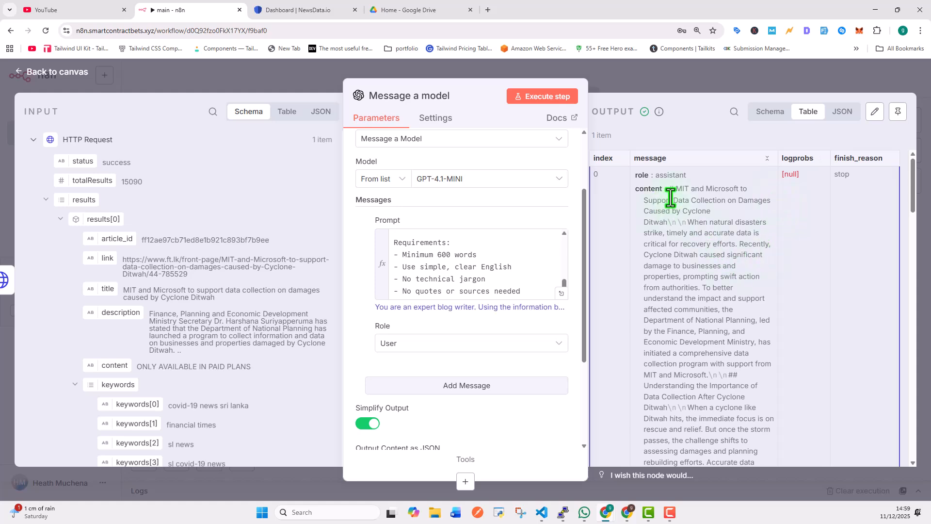
{"action": "left_click", "coordinate": [57, 73]}
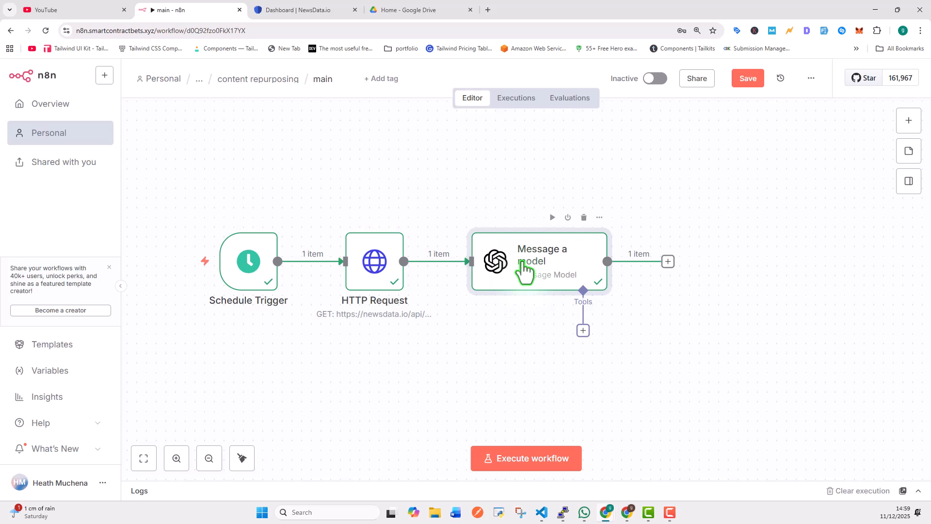
Add a Markdown node after Message a model and set its mode to Markdown to HTML
{"action": "left_click", "coordinate": [668, 262]}
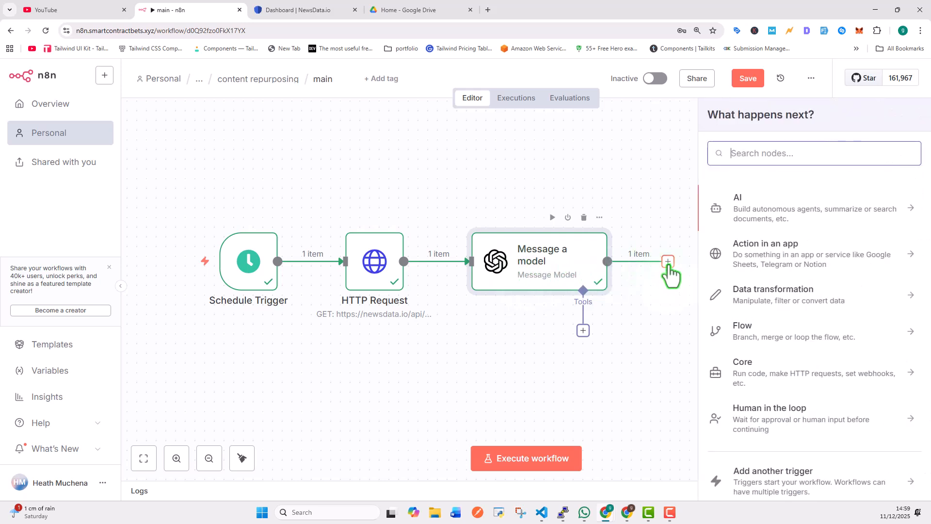
{"action": "type", "text": "mark"}
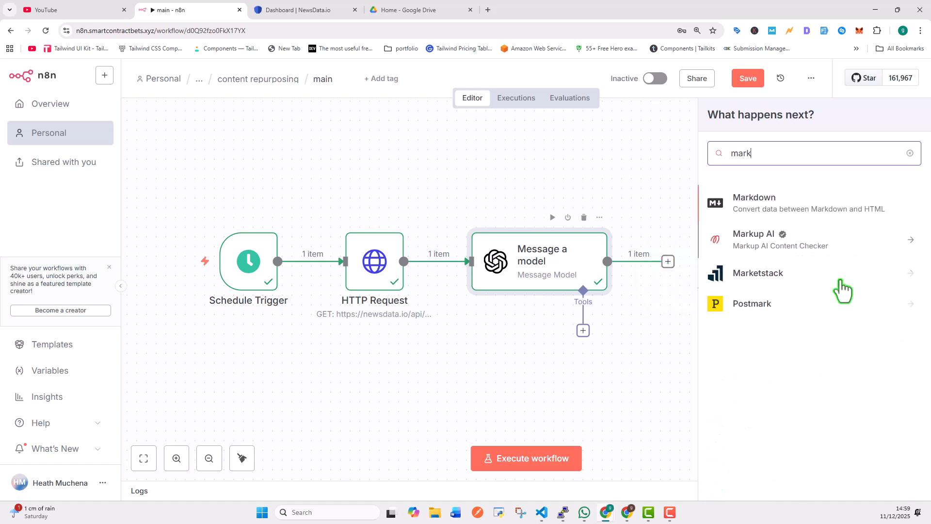
{"action": "left_click", "coordinate": [773, 209]}
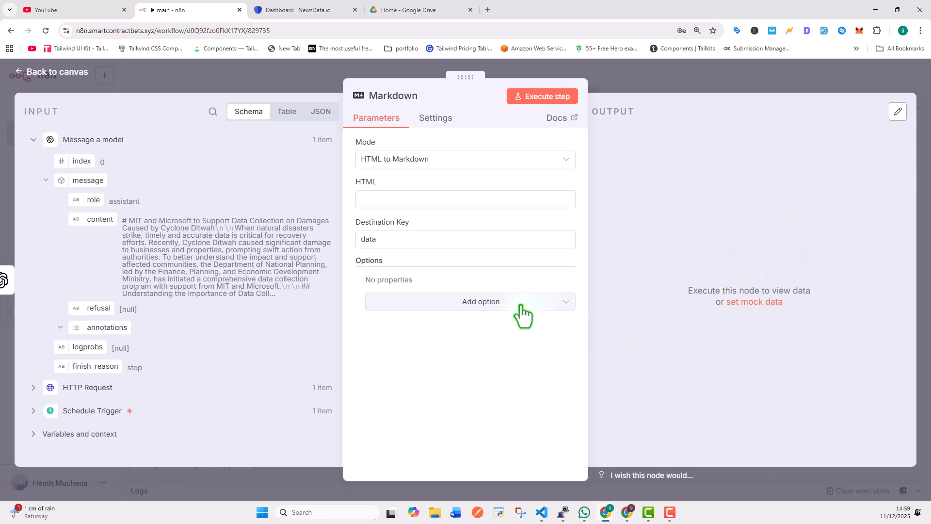
{"action": "left_click", "coordinate": [402, 164]}
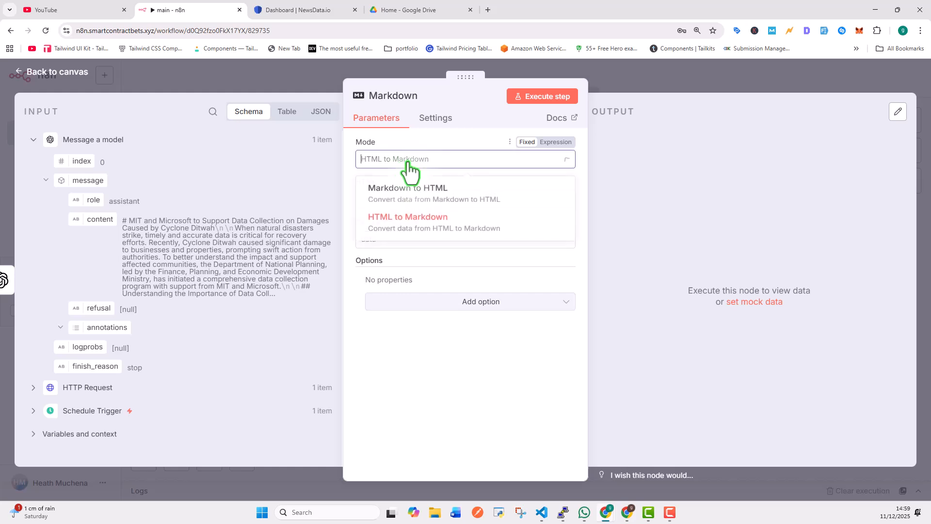
{"action": "left_click", "coordinate": [409, 201]}
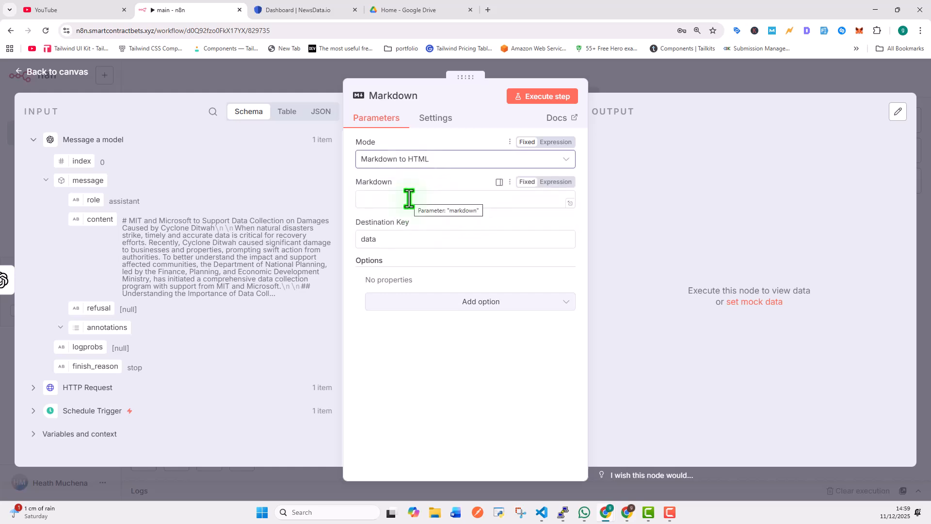
Map the model's message content into the node's Markdown field as {{ $json.message.content }} and execute the node
{"action": "left_click_drag", "start_coordinate": [98, 219], "coordinate": [392, 203]}
{"action": "left_click_drag", "start_coordinate": [101, 218], "coordinate": [401, 200]}
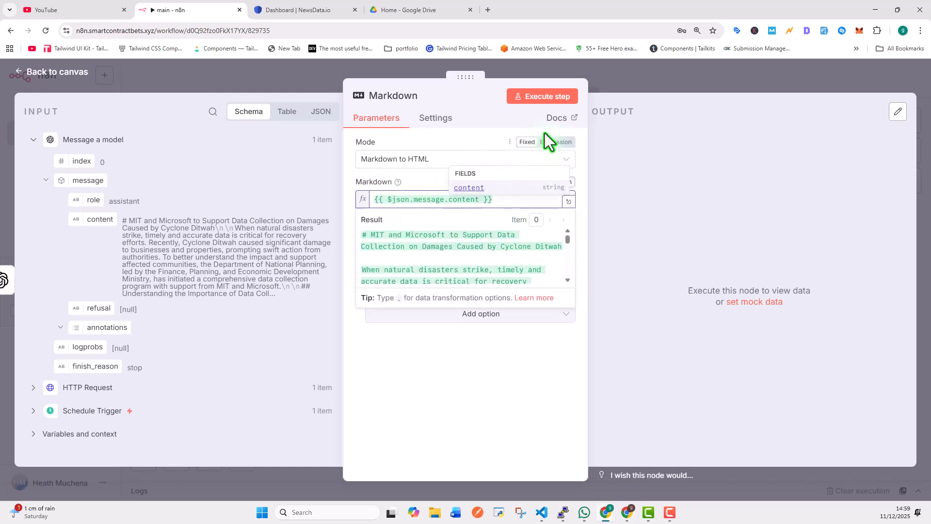
{"action": "left_click", "coordinate": [536, 97]}
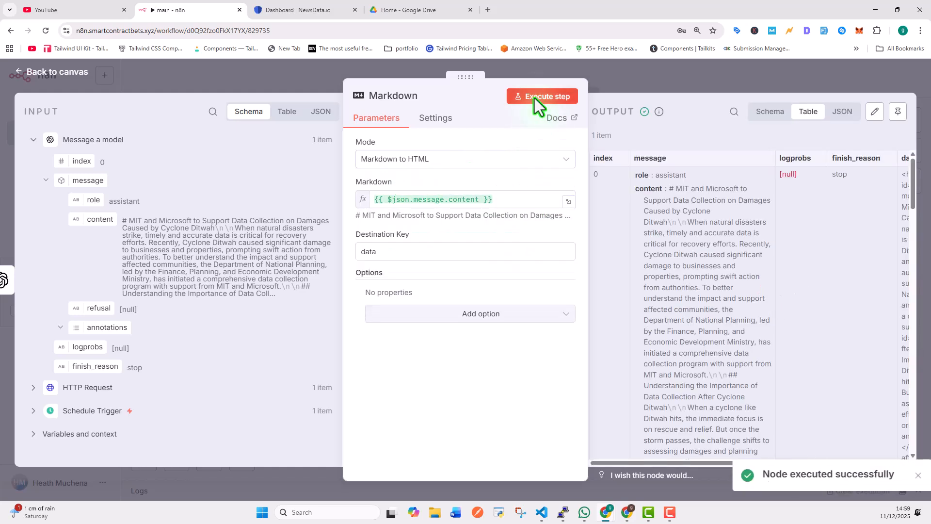
Compare the Markdown node's message content with the converted HTML in its data output, and return to the canvas
{"action": "left_click_drag", "start_coordinate": [669, 189], "coordinate": [694, 276]}
{"action": "left_click_drag", "start_coordinate": [661, 464], "coordinate": [778, 473]}
{"action": "left_click_drag", "start_coordinate": [724, 175], "coordinate": [793, 294]}
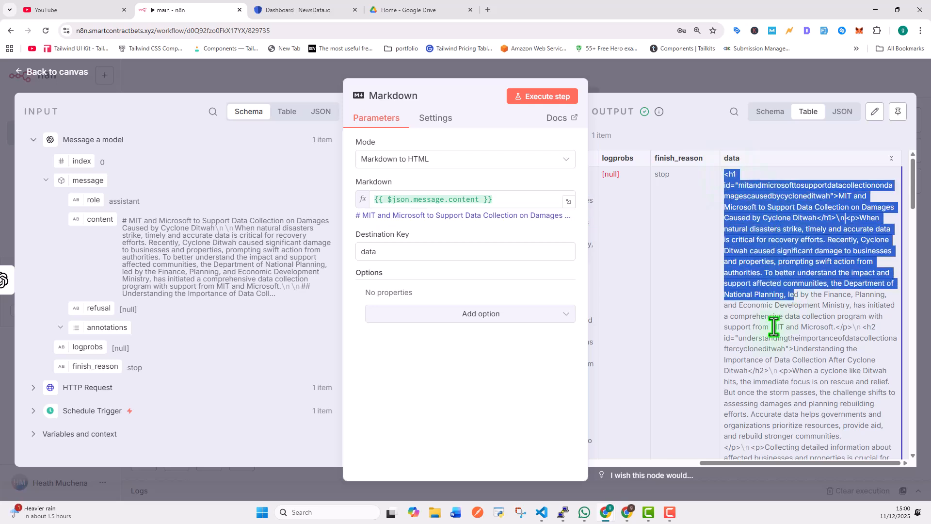
{"action": "left_click", "coordinate": [74, 77]}
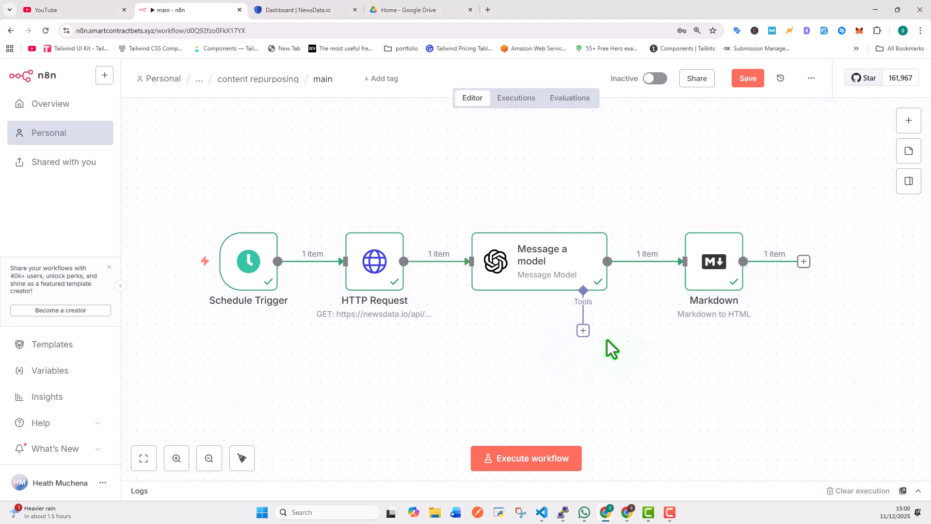
Add an OpenAI Generate an image node after the Markdown node
{"action": "left_click_drag", "start_coordinate": [619, 334], "coordinate": [347, 334]}
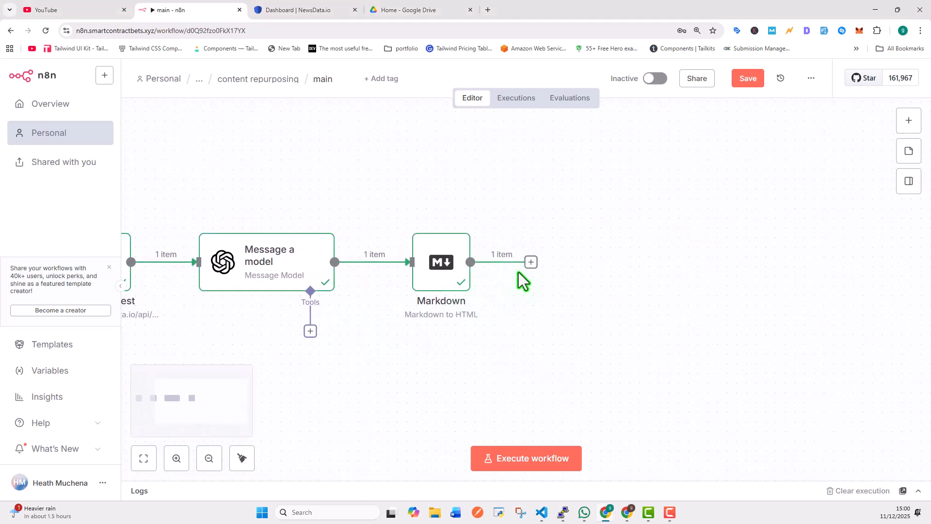
{"action": "left_click", "coordinate": [530, 263]}
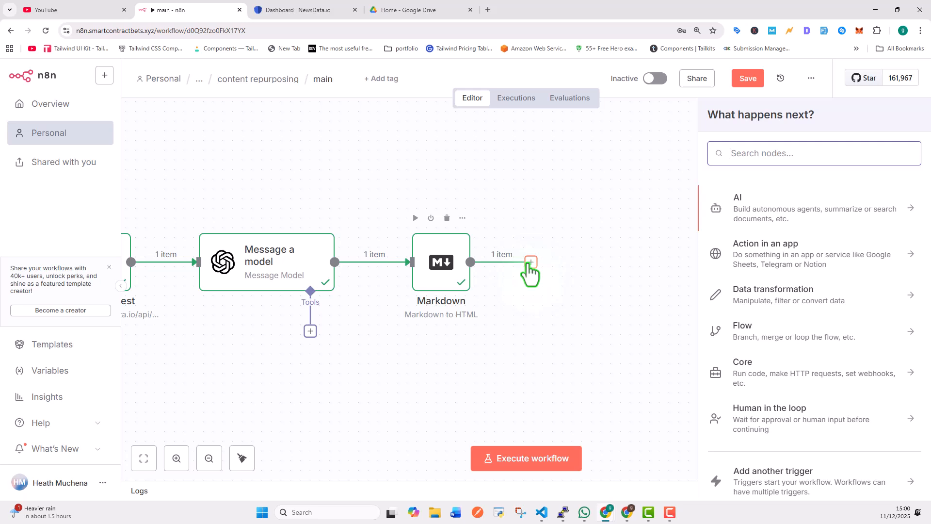
{"action": "type", "text": "ope"}
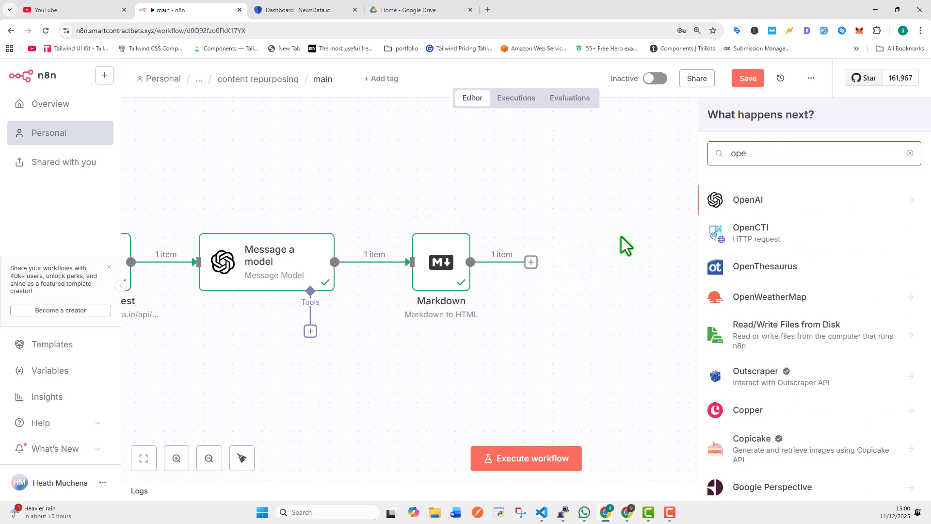
{"action": "left_click", "coordinate": [767, 202]}
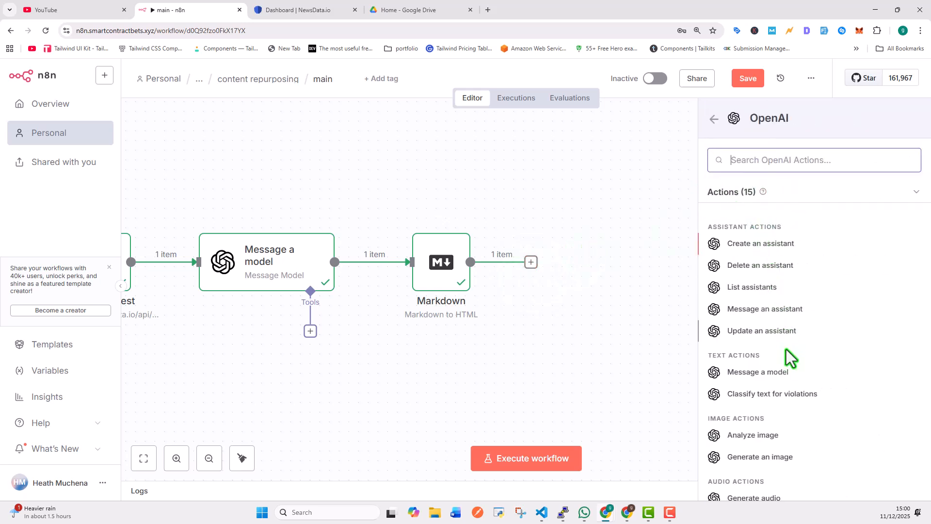
{"action": "scroll", "coordinate": [781, 339], "scroll_direction": "down", "scroll_amount": 2}
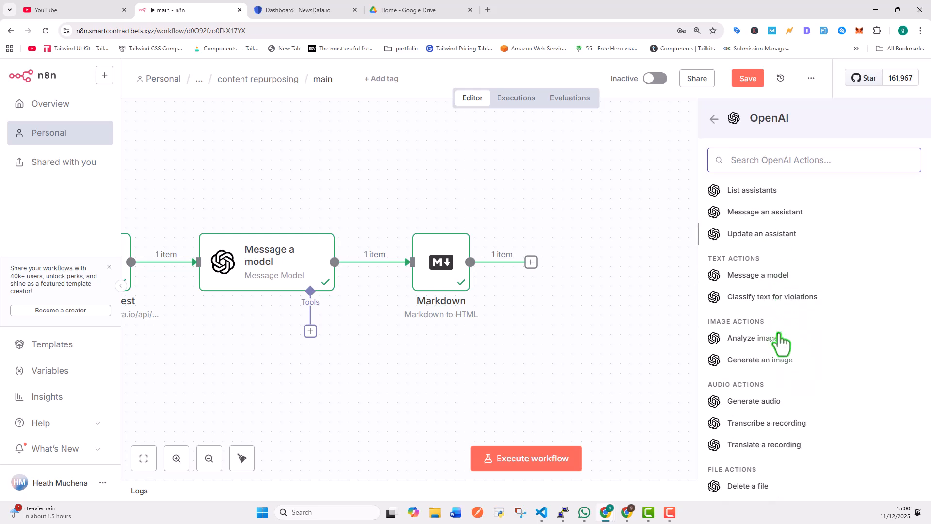
{"action": "left_click", "coordinate": [755, 361]}
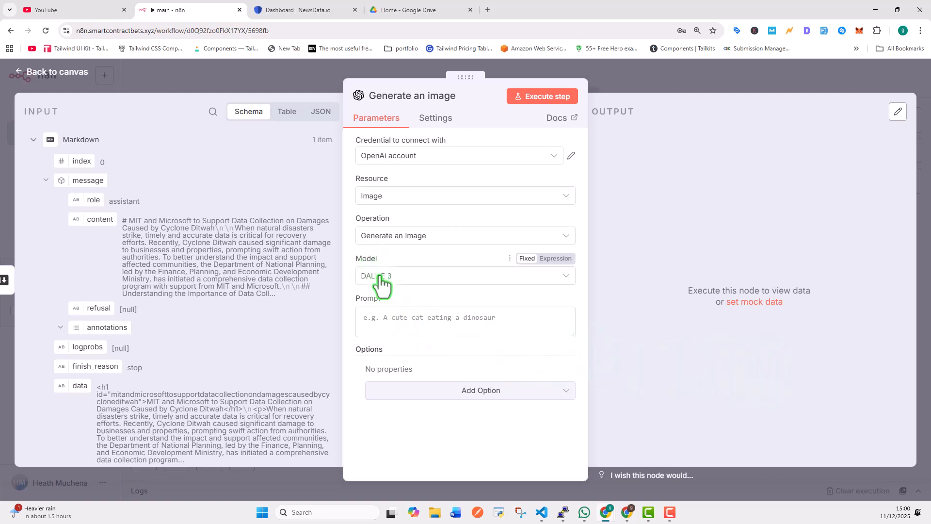
Enter a prompt for a clean, modern, professional thumbnail based on {{ $('HTTP Request').item.json.results[0].title }}, and review it in the expression editor
{"action": "left_click", "coordinate": [407, 314]}
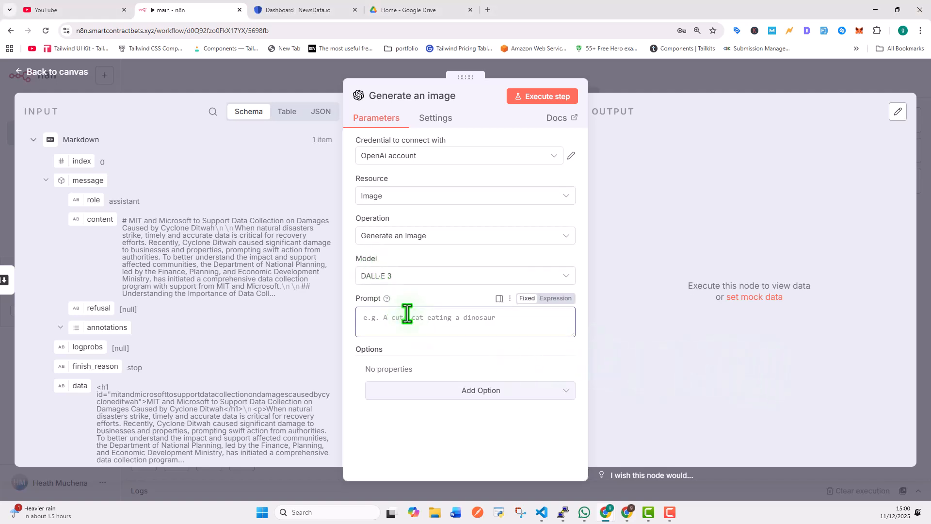
{"action": "type", "text": "Create a clean, modern, professional thumbnail image based on this title: {{ $('HTTP Request').item.json.results[0].title }}"}
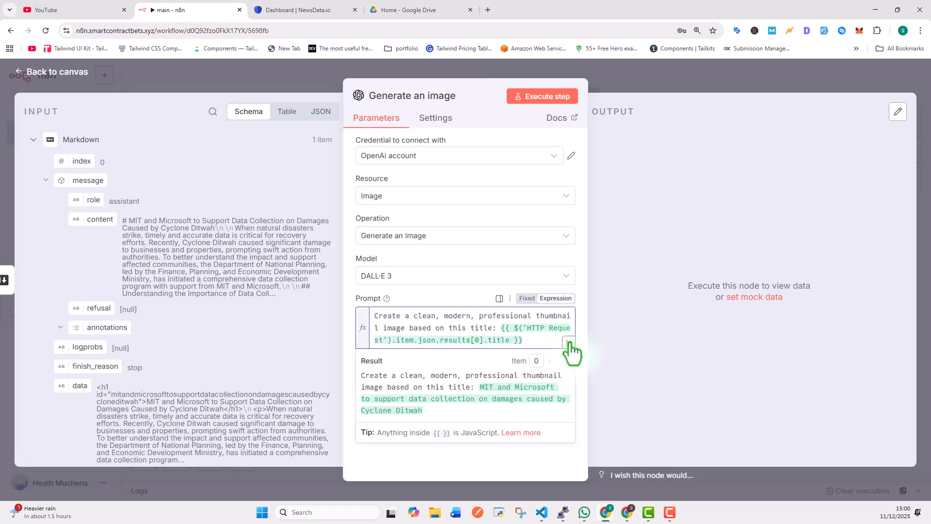
{"action": "left_click", "coordinate": [569, 350]}
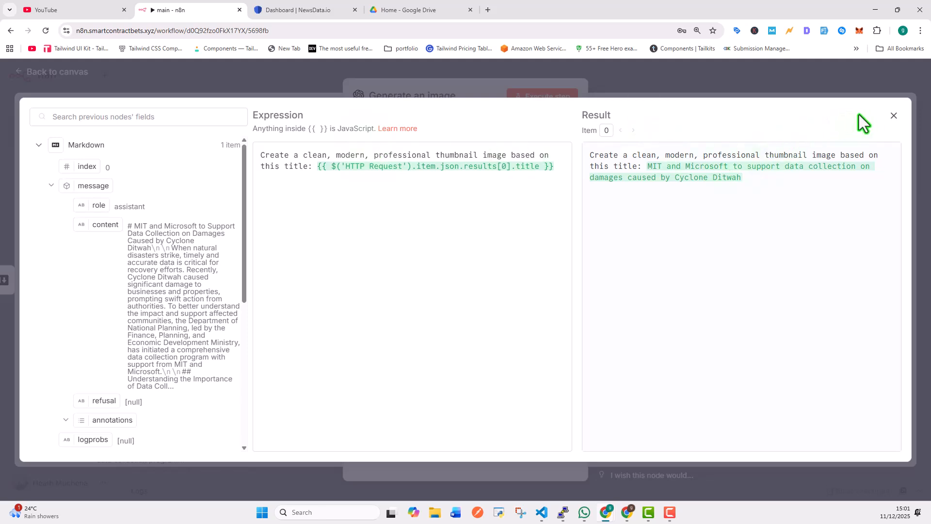
{"action": "left_click", "coordinate": [892, 116]}
Execute the Generate an image node, view the generated picture, and return to the canvas
{"action": "left_click", "coordinate": [538, 97]}
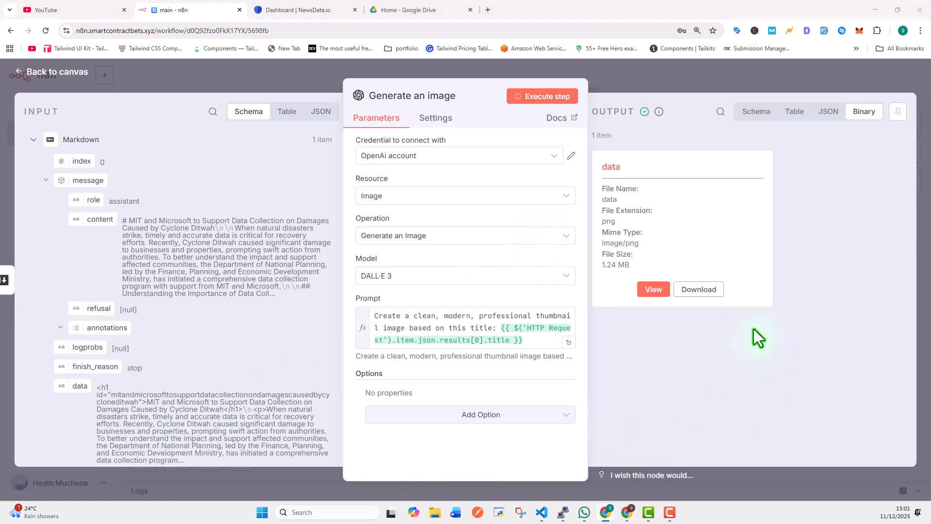
{"action": "left_click", "coordinate": [654, 290]}
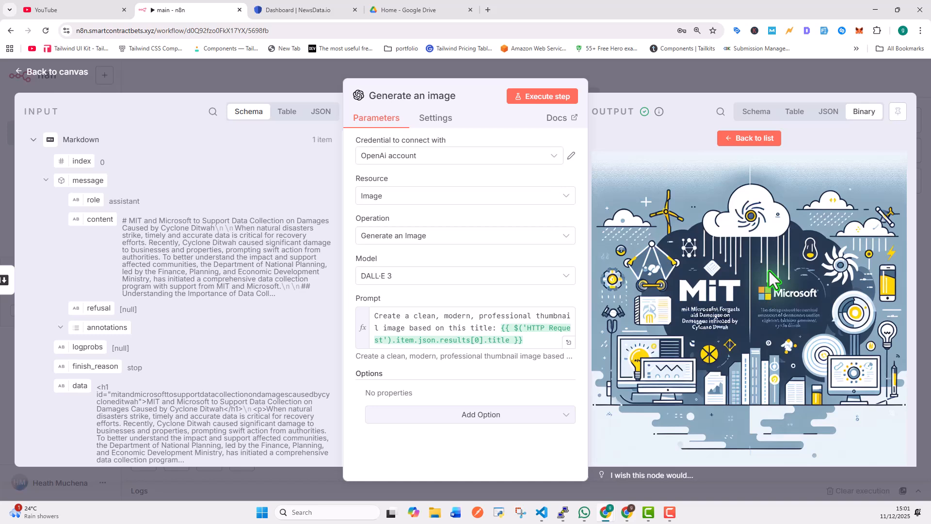
{"action": "left_click", "coordinate": [73, 73]}
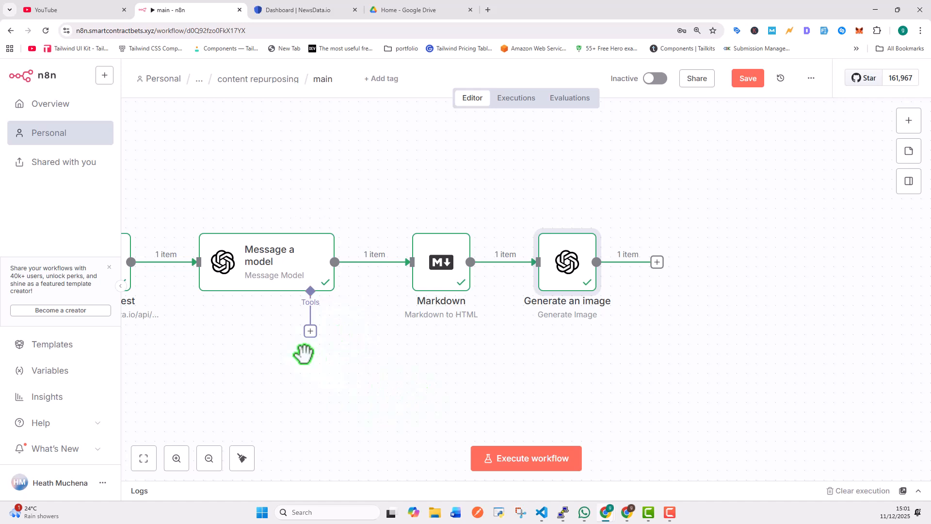
Reopen the HTTP Request node, examine the fetched article's output fields, and return to the canvas
{"action": "left_click_drag", "start_coordinate": [285, 339], "coordinate": [470, 350]}
{"action": "left_click_drag", "start_coordinate": [289, 343], "coordinate": [534, 338]}
{"action": "left_click", "coordinate": [345, 279]}
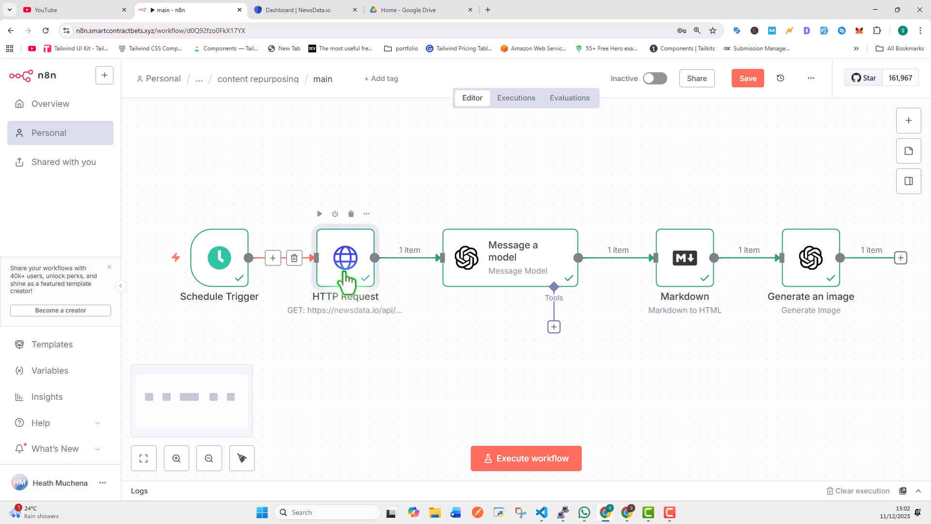
{"action": "double_click", "coordinate": [345, 280]}
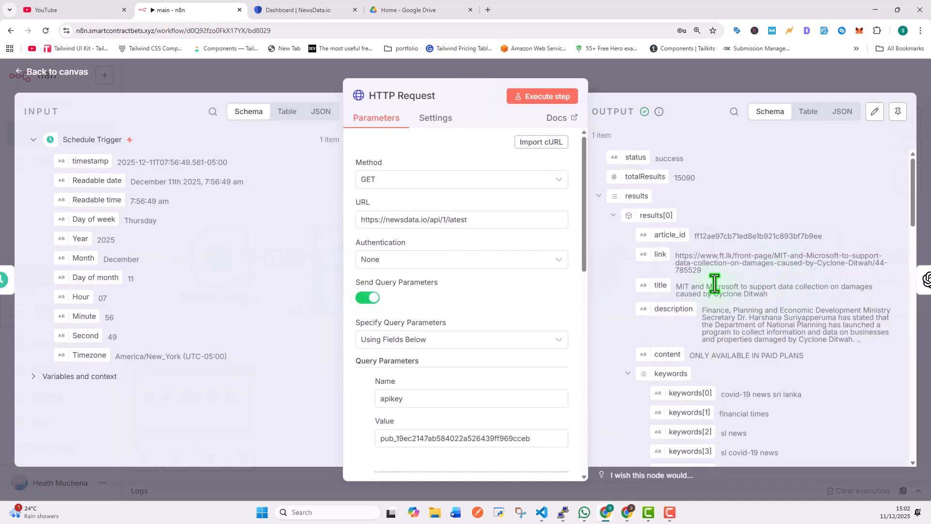
{"action": "scroll", "coordinate": [740, 313], "scroll_direction": "down", "scroll_amount": 6}
{"action": "scroll", "coordinate": [739, 313], "scroll_direction": "down", "scroll_amount": 10}
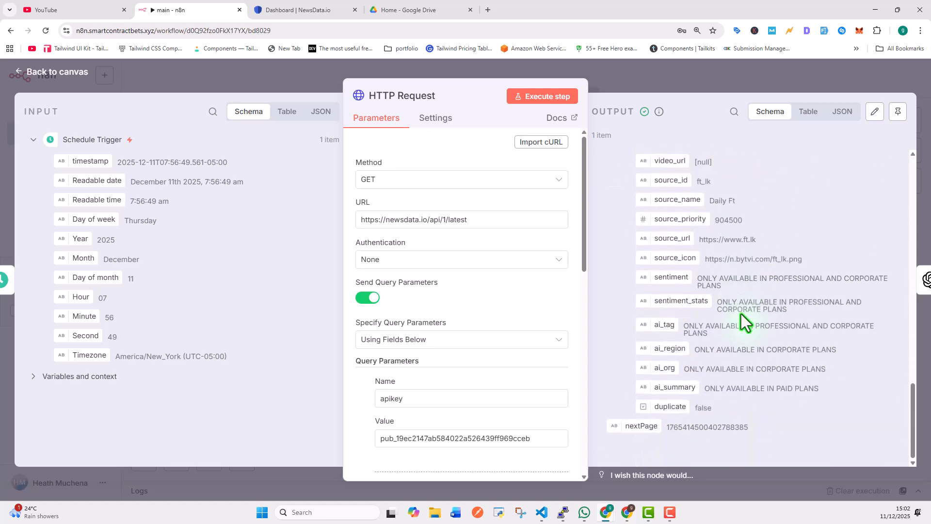
{"action": "scroll", "coordinate": [746, 309], "scroll_direction": "up", "scroll_amount": 12}
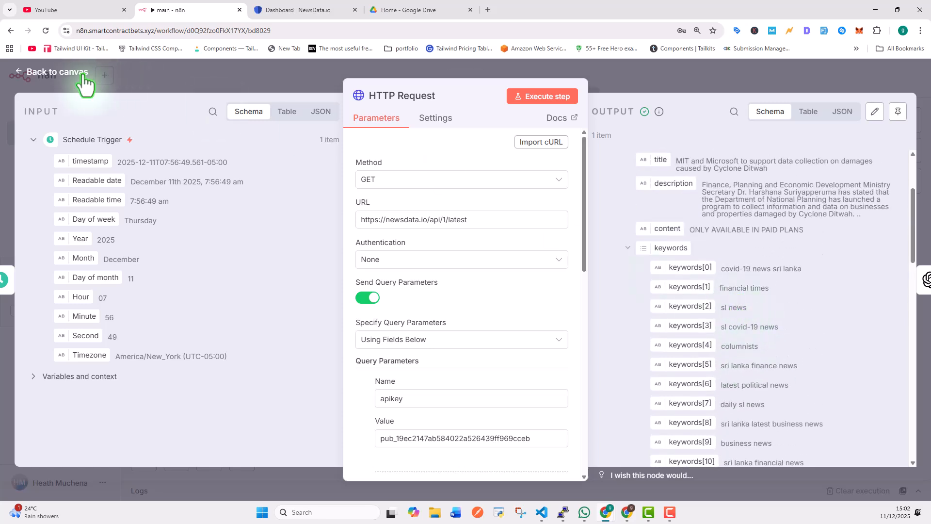
{"action": "left_click", "coordinate": [30, 74]}
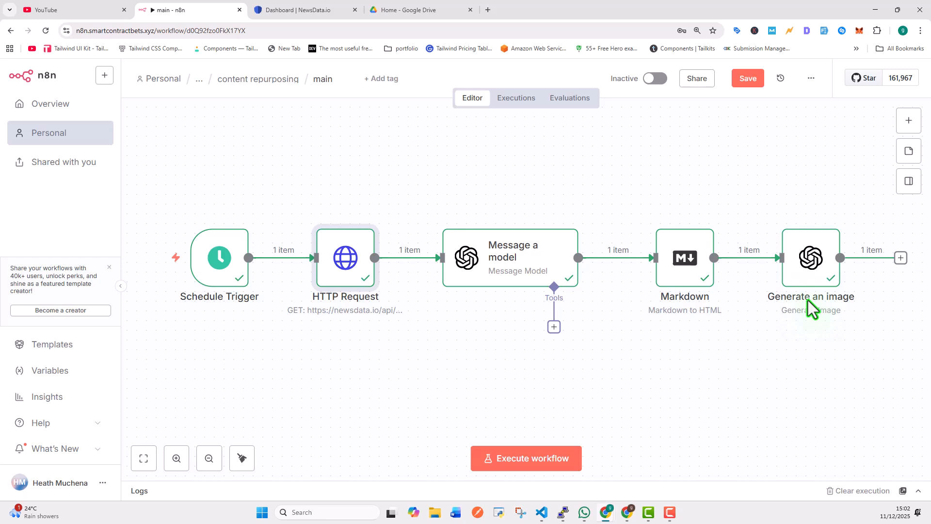
Add an Edit Image node with the Resize Image action after Generate an image
{"action": "key", "text": "Tab"}
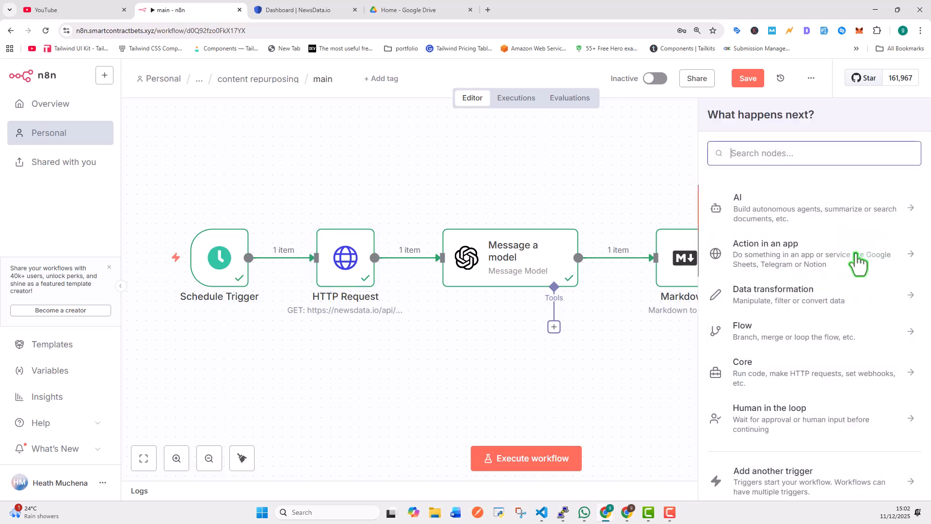
{"action": "type", "text": "edi"}
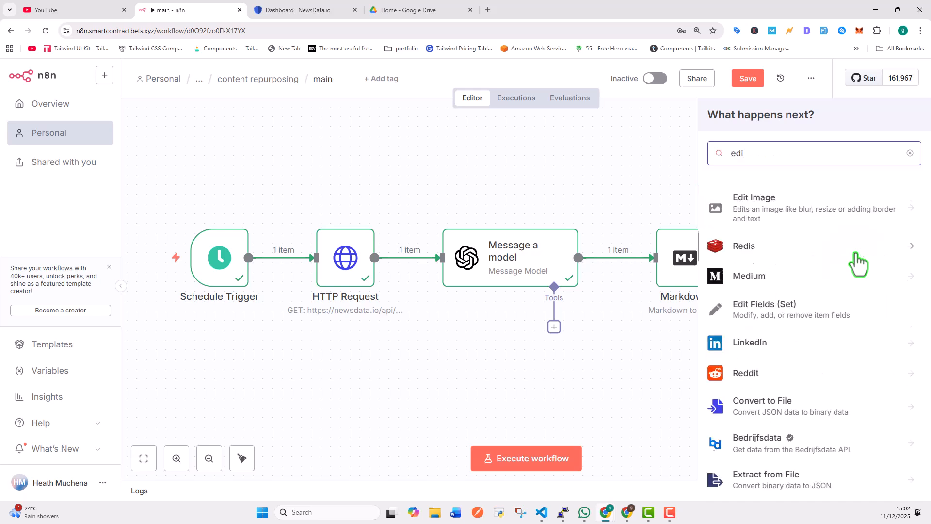
{"action": "key", "text": "Return"}
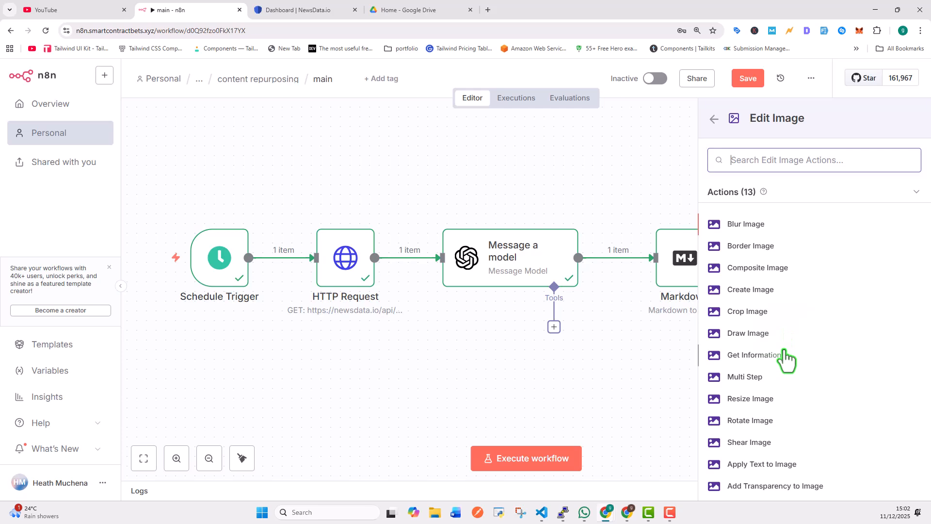
{"action": "left_click", "coordinate": [750, 399]}
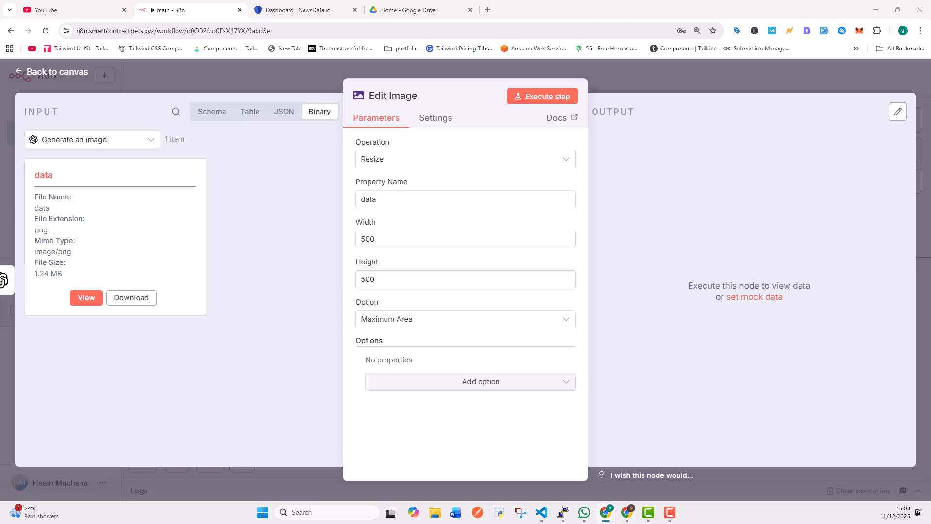
Set the resize width to 1200 and height to 630, and execute the Edit Image node
{"action": "double_click", "coordinate": [368, 239]}
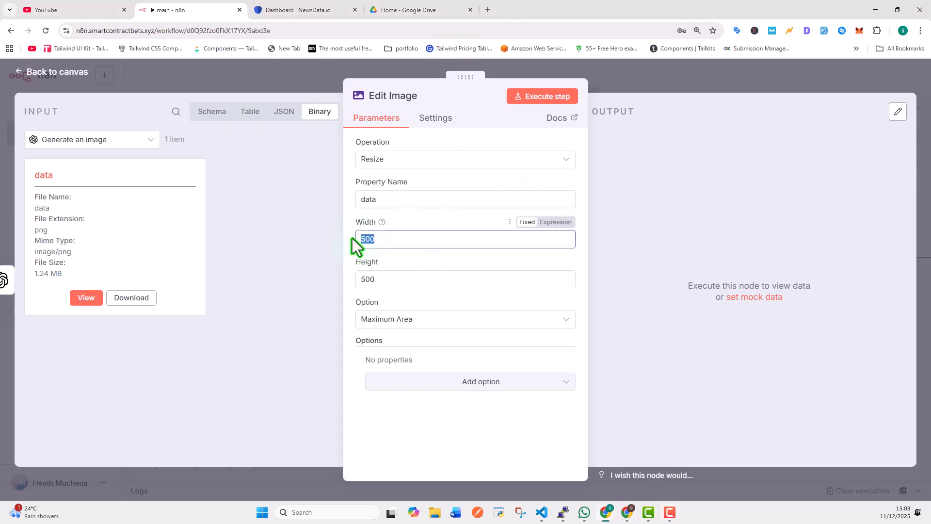
{"action": "type", "text": "1200"}
{"action": "double_click", "coordinate": [387, 285]}
{"action": "type", "text": "630"}
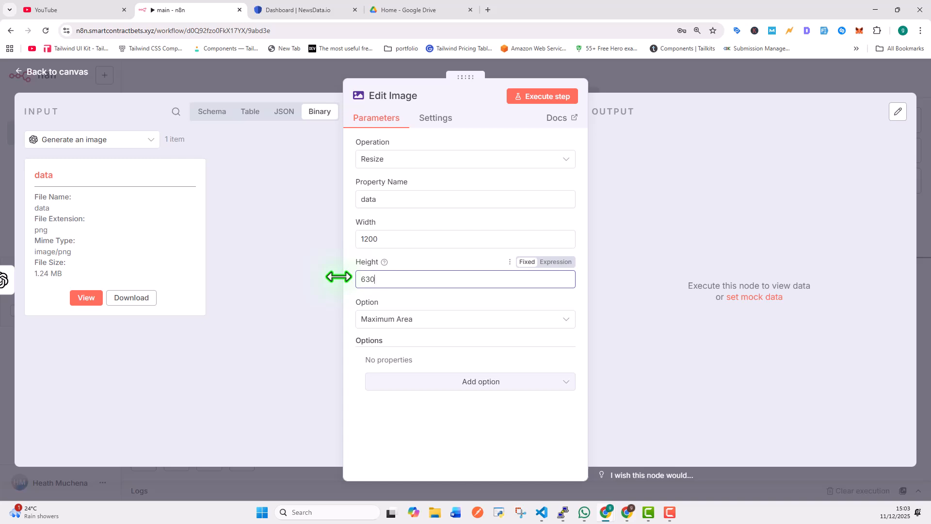
{"action": "left_click", "coordinate": [514, 102]}
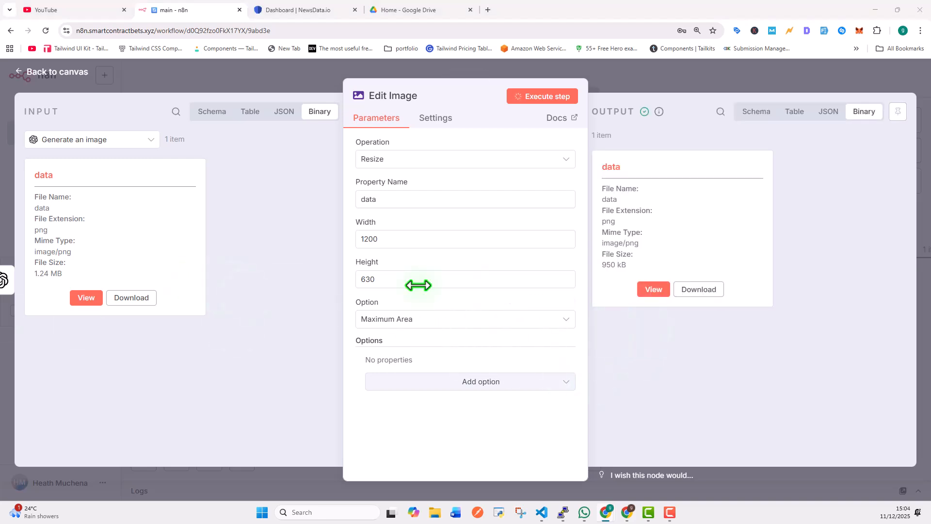
View the resized picture in the Edit Image node's output and return to the canvas
{"action": "left_click_drag", "start_coordinate": [604, 267], "coordinate": [668, 266]}
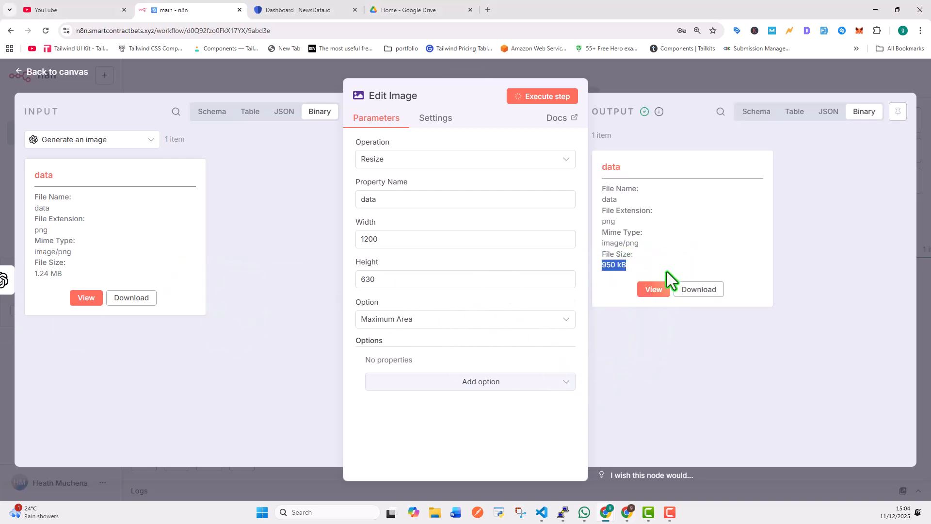
{"action": "left_click", "coordinate": [654, 290]}
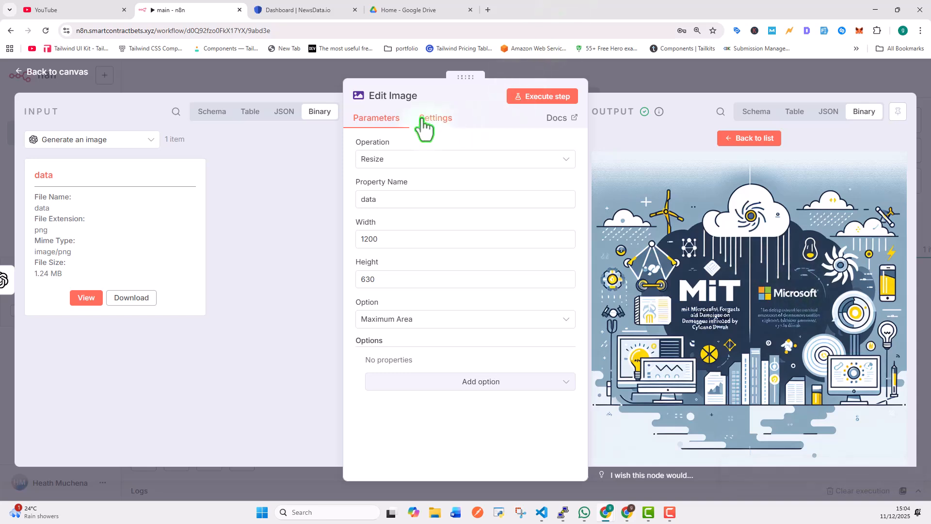
{"action": "left_click", "coordinate": [68, 72]}
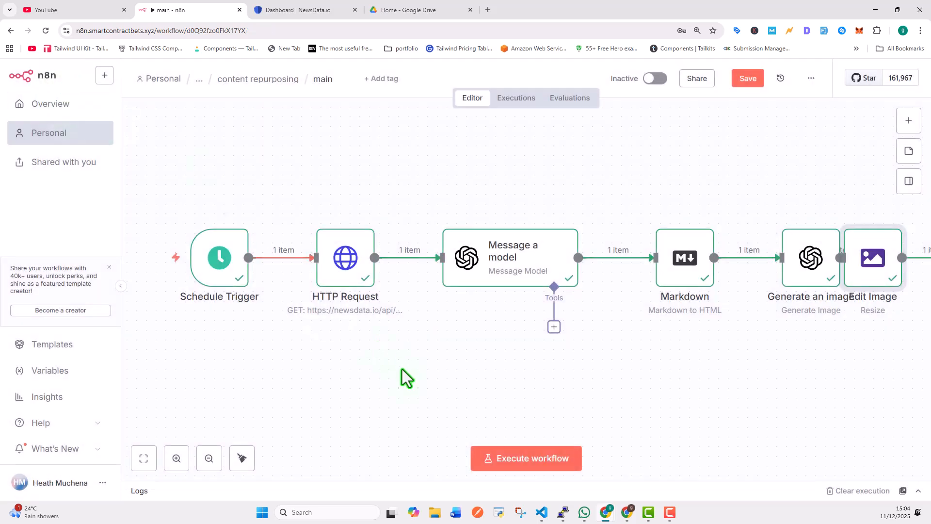
Space the Edit Image node apart from Generate an image and add an HTTP Request node after it
{"action": "scroll", "coordinate": [516, 358], "scroll_direction": "right", "scroll_amount": 5}
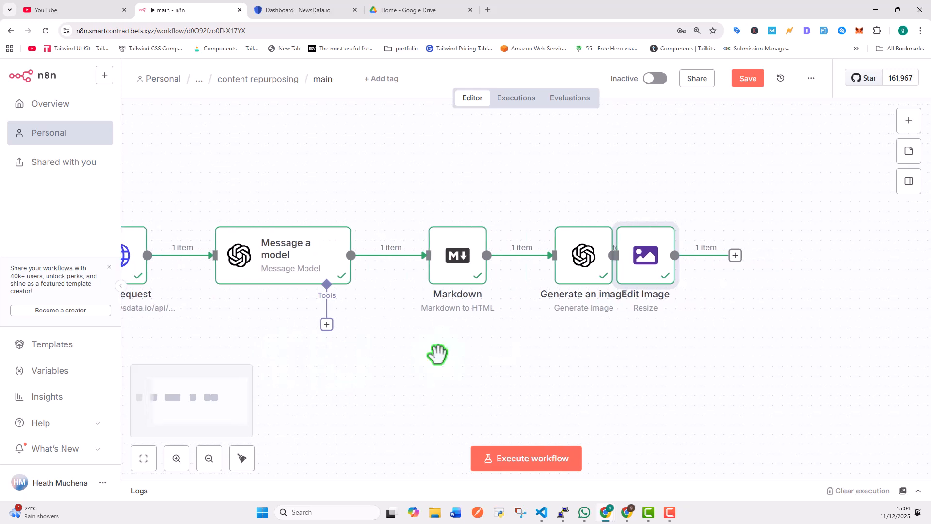
{"action": "left_click_drag", "start_coordinate": [647, 263], "coordinate": [692, 263]}
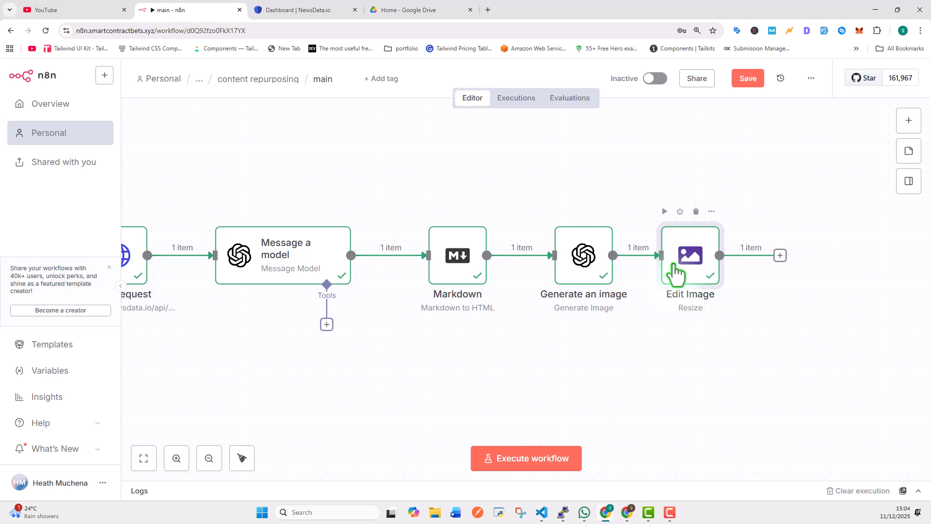
{"action": "left_click", "coordinate": [780, 255]}
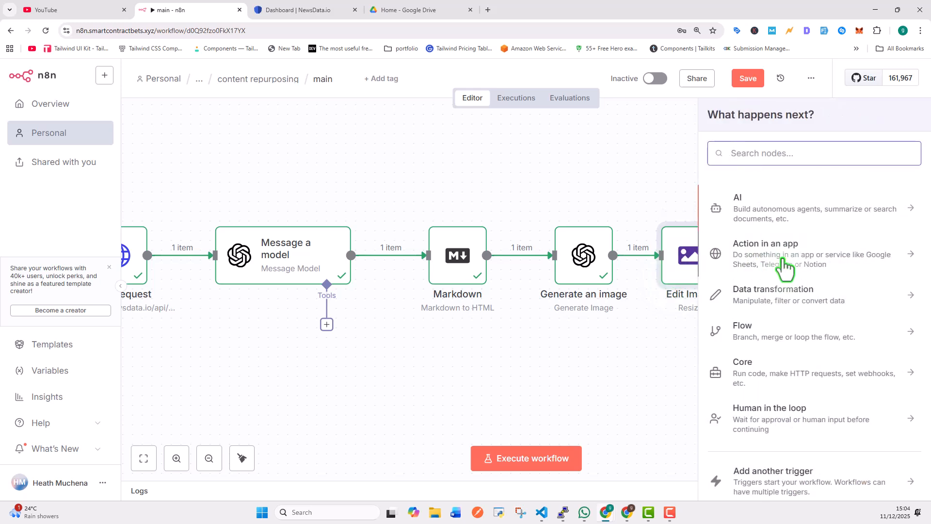
{"action": "type", "text": "http"}
{"action": "left_click", "coordinate": [774, 206]}
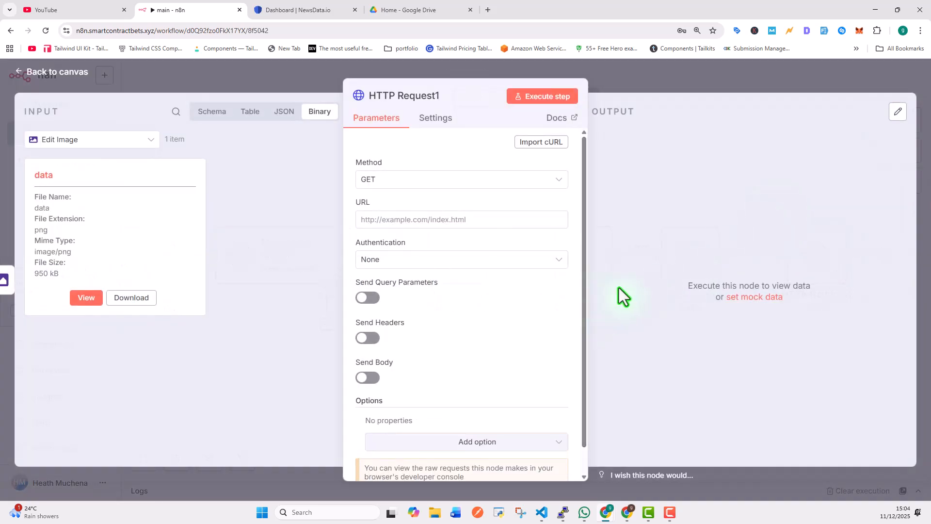
Switch to the WordPress site, go to its admin dashboard, and open the first listed administrator's profile from the users list
{"action": "left_click", "coordinate": [629, 515]}
{"action": "scroll", "coordinate": [162, 221], "scroll_direction": "up", "scroll_amount": 15}
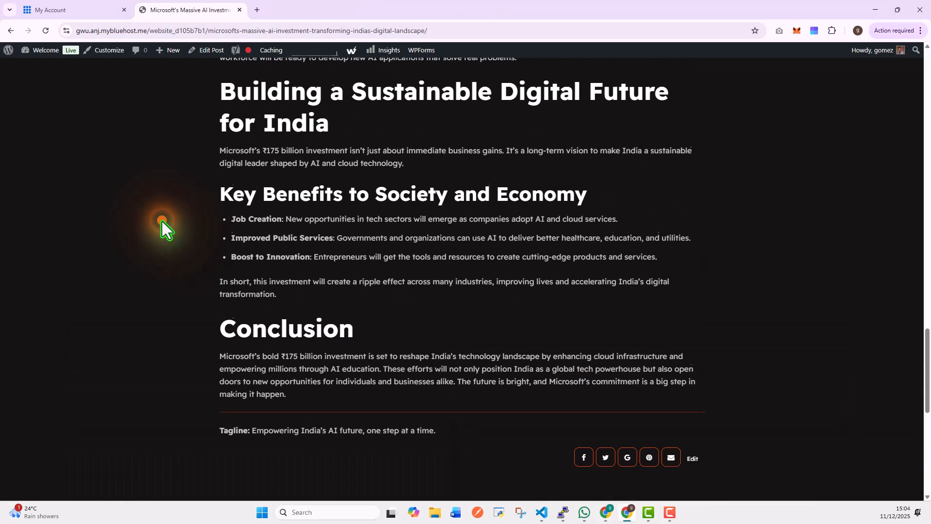
{"action": "mouse_move", "coordinate": [49, 58]}
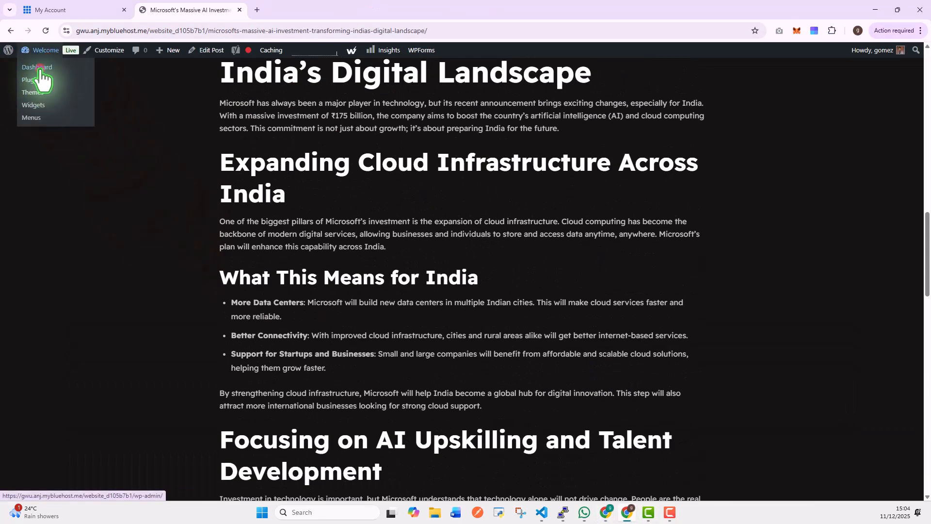
{"action": "left_click", "coordinate": [44, 79]}
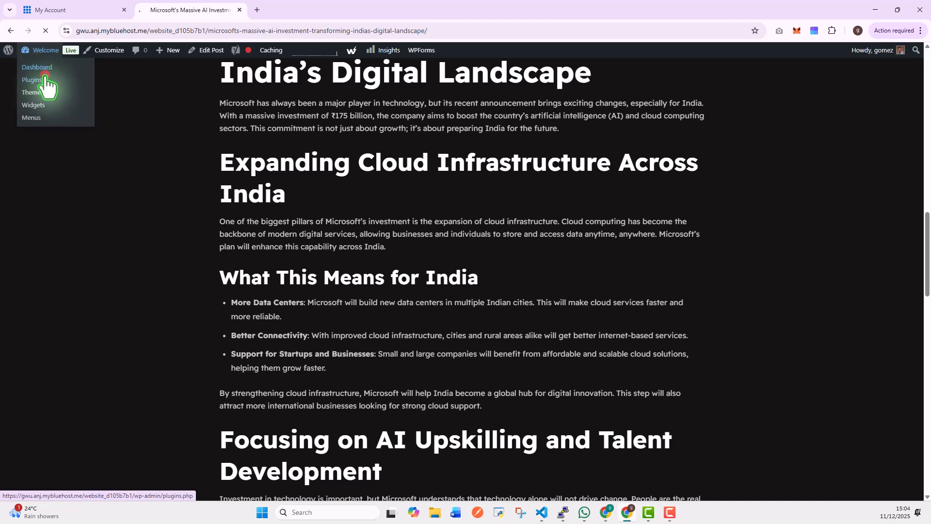
{"action": "scroll", "coordinate": [58, 228], "scroll_direction": "down", "scroll_amount": 2}
{"action": "scroll", "coordinate": [55, 228], "scroll_direction": "down", "scroll_amount": 4}
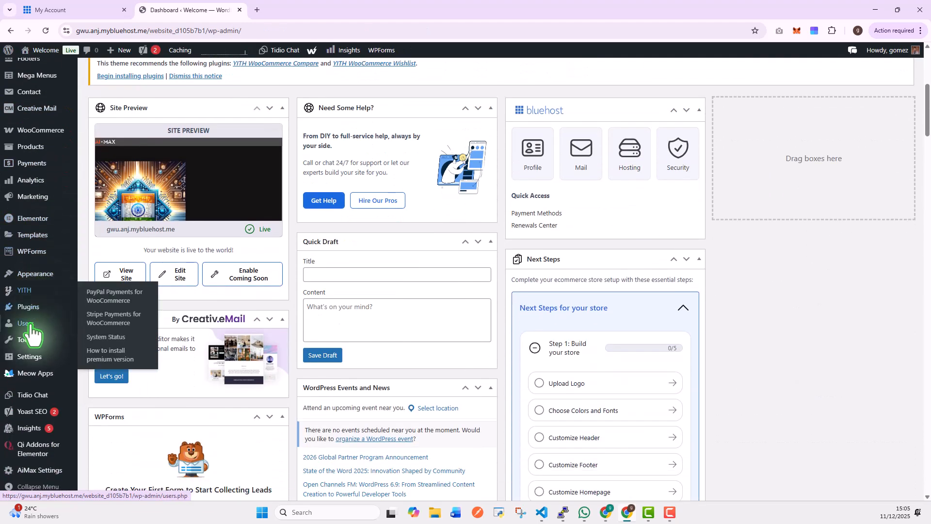
{"action": "left_click", "coordinate": [29, 324]}
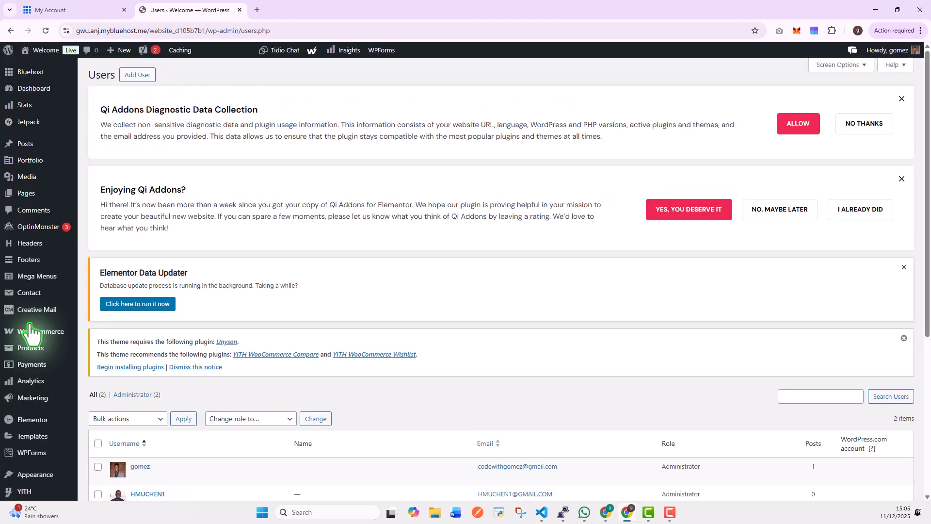
{"action": "scroll", "coordinate": [246, 413], "scroll_direction": "down", "scroll_amount": 3}
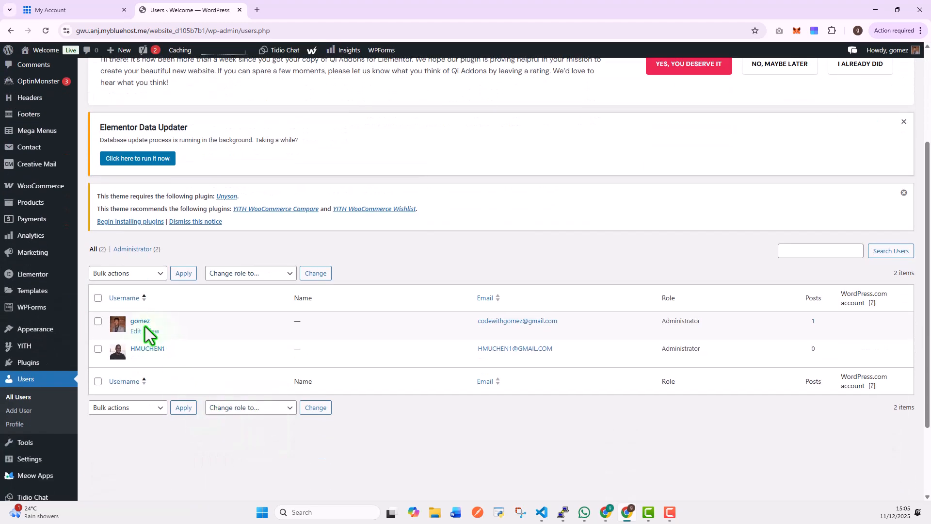
{"action": "left_click", "coordinate": [144, 323]}
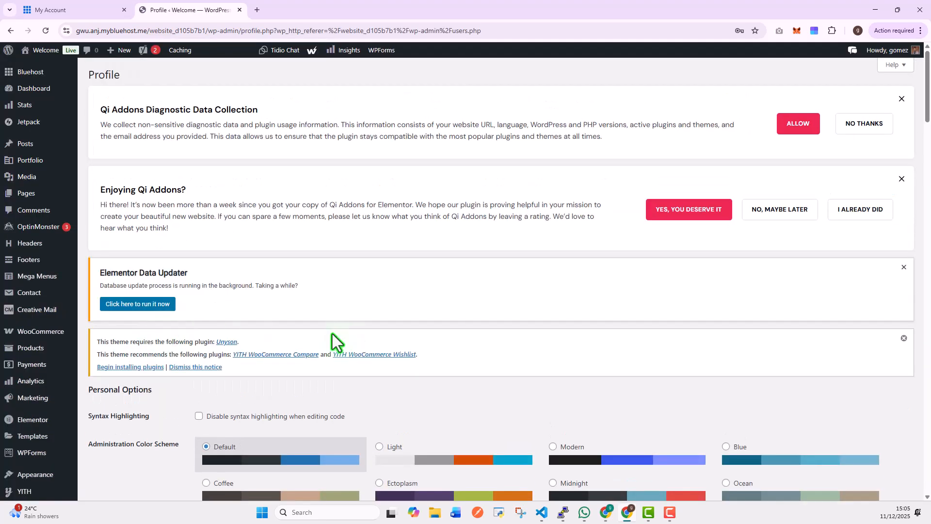
Create an application password named n8n-tutorial in the WordPress profile and copy the generated password
{"action": "scroll", "coordinate": [359, 335], "scroll_direction": "down", "scroll_amount": 10}
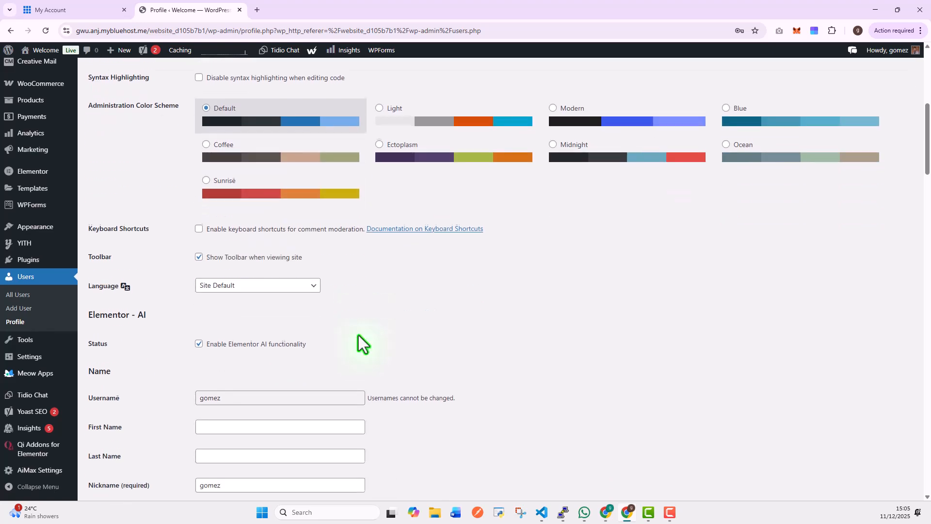
{"action": "scroll", "coordinate": [359, 340], "scroll_direction": "down", "scroll_amount": 15}
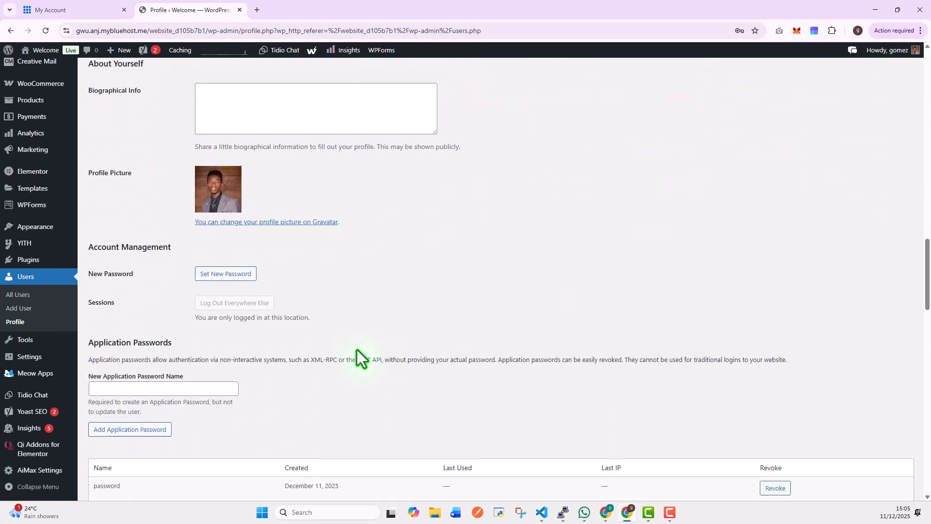
{"action": "left_click_drag", "start_coordinate": [87, 293], "coordinate": [199, 290]}
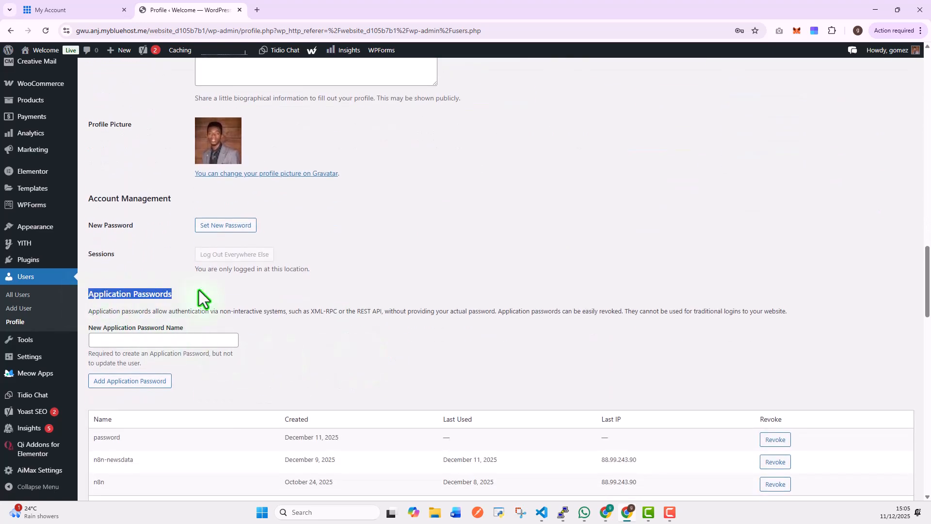
{"action": "left_click", "coordinate": [153, 340]}
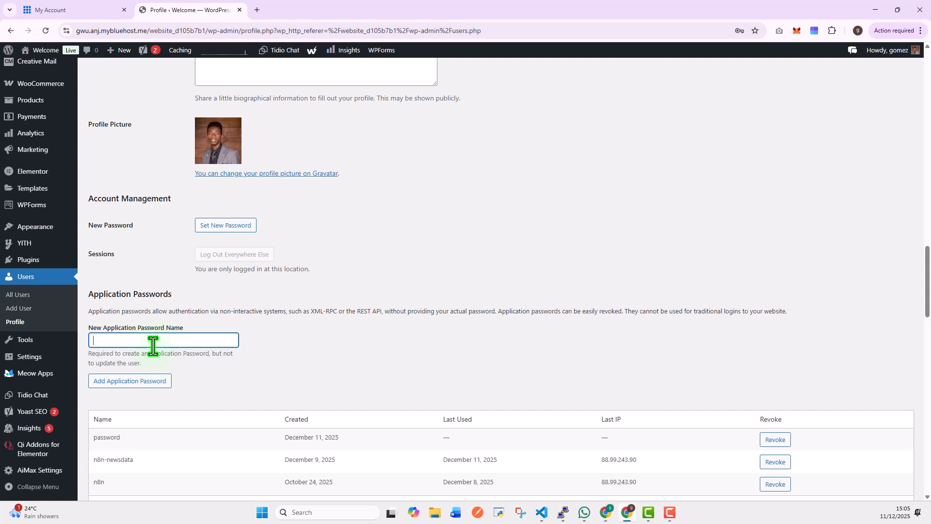
{"action": "type", "text": "n8n-tutorial"}
{"action": "left_click", "coordinate": [145, 389]}
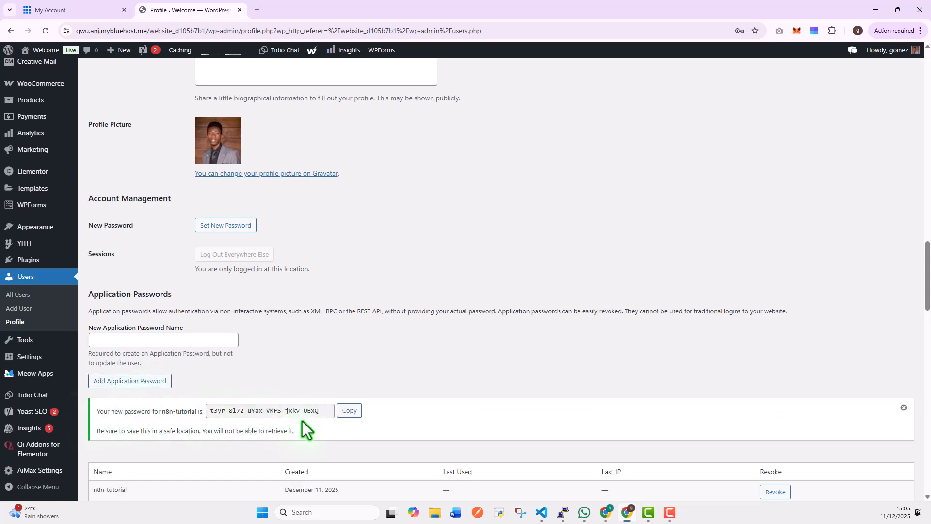
{"action": "left_click", "coordinate": [344, 415]}
Return to n8n and set the new HTTP Request node's authentication to Predefined Credential Type with Wordpress API
{"action": "mouse_move", "coordinate": [606, 518]}
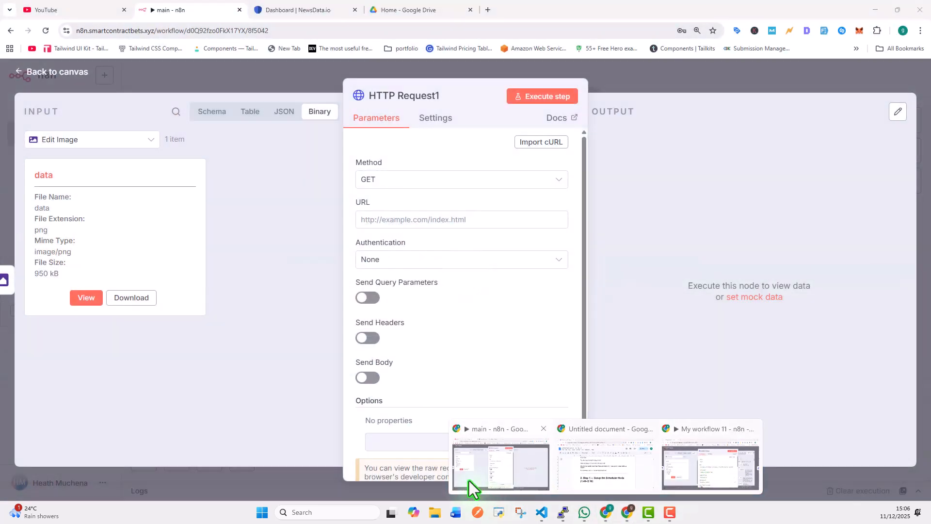
{"action": "left_click", "coordinate": [481, 472]}
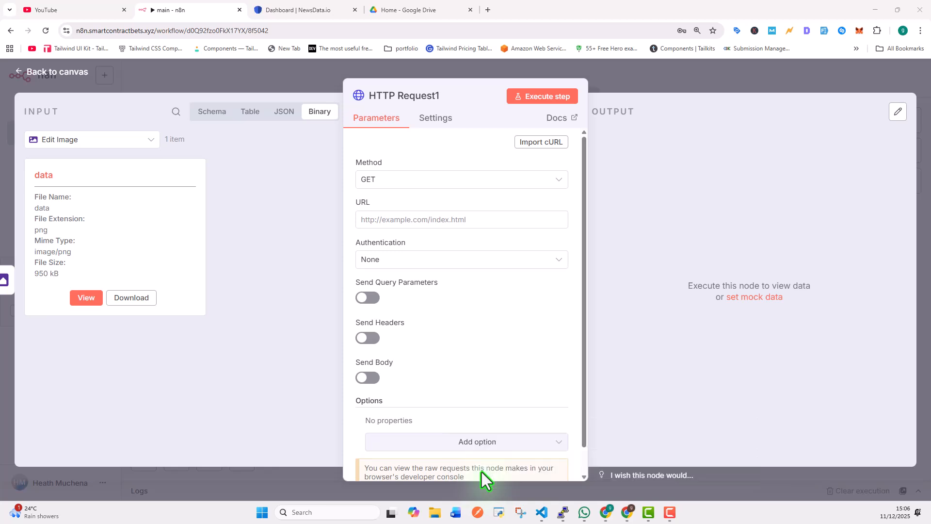
{"action": "left_click", "coordinate": [440, 262]}
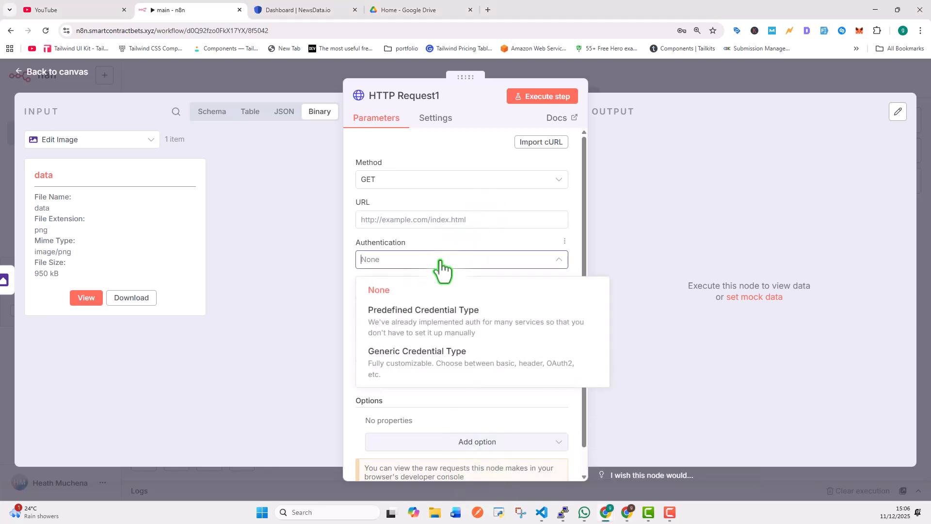
{"action": "left_click", "coordinate": [440, 329]}
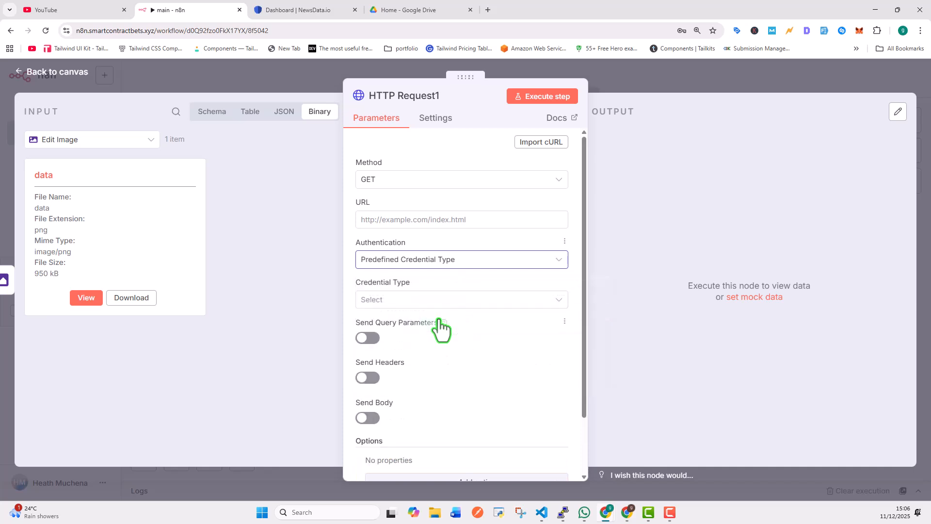
{"action": "left_click", "coordinate": [414, 305]}
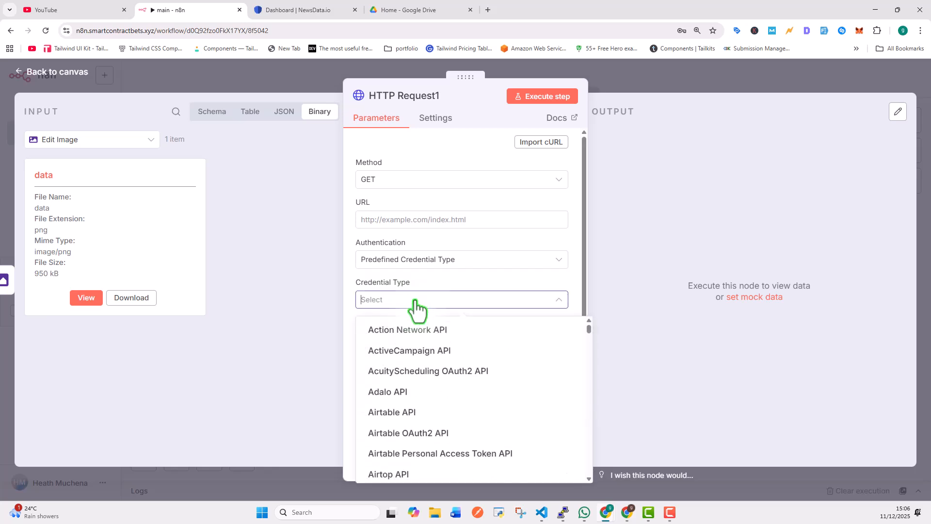
{"action": "type", "text": "word"}
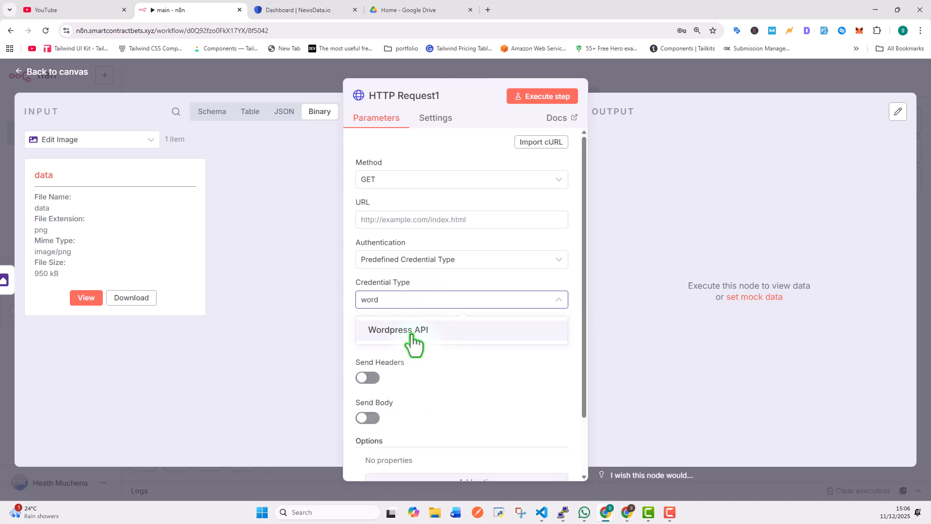
{"action": "left_click", "coordinate": [414, 332]}
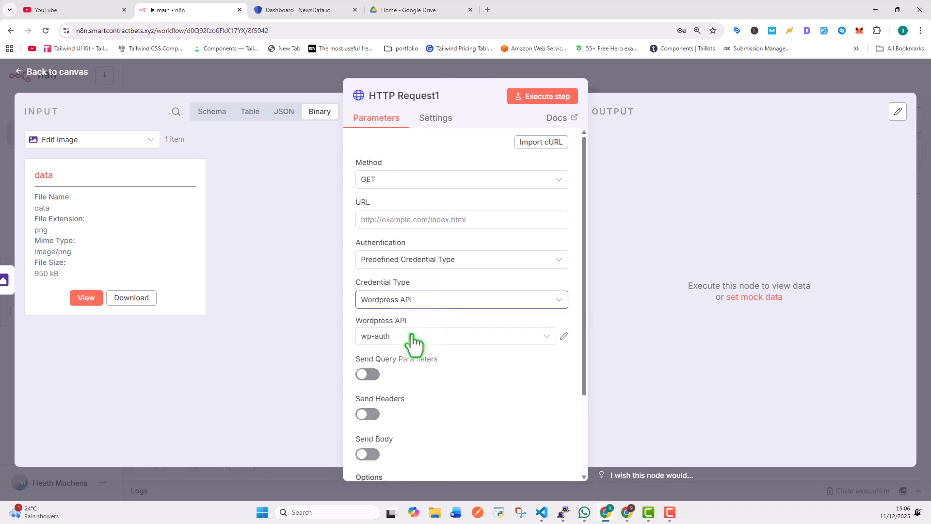
Start a new Wordpress API credential and go through its Username, Password and Wordpress URL fields without filling them in
{"action": "left_click", "coordinate": [526, 345]}
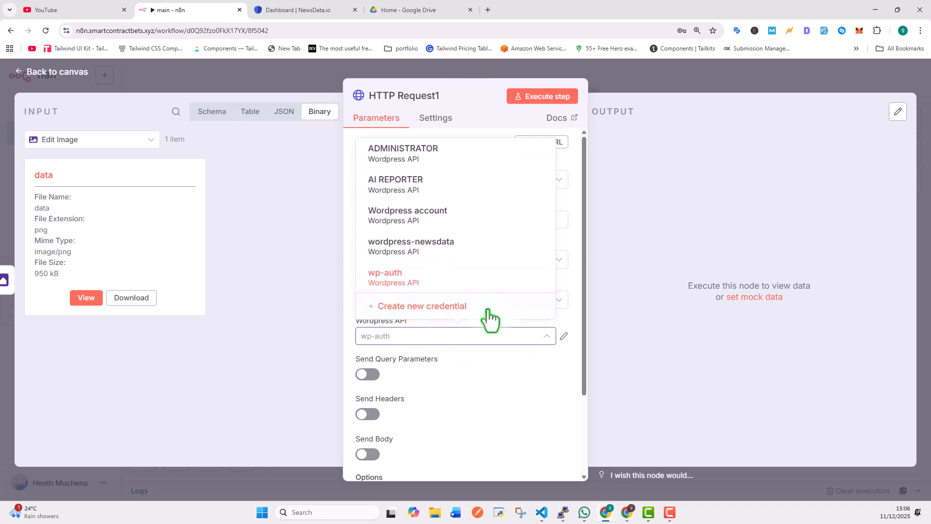
{"action": "left_click", "coordinate": [401, 310]}
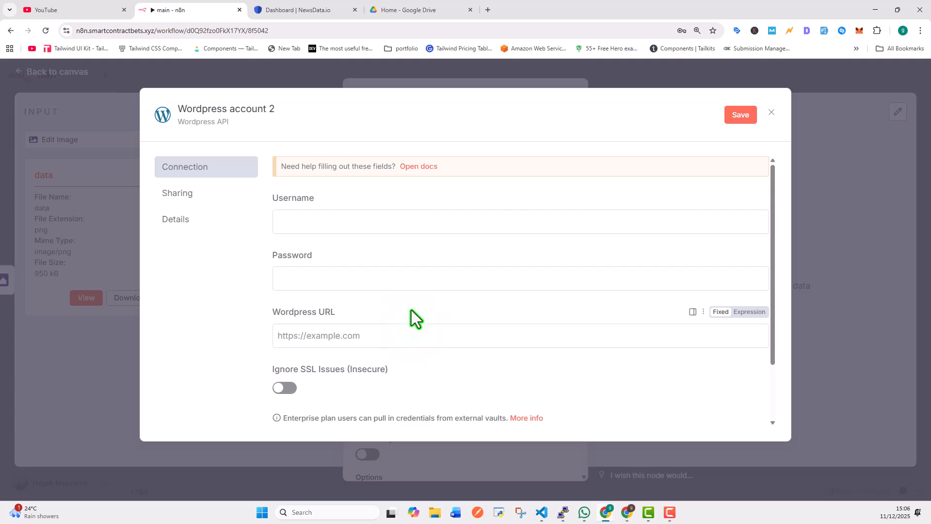
{"action": "left_click", "coordinate": [295, 219]}
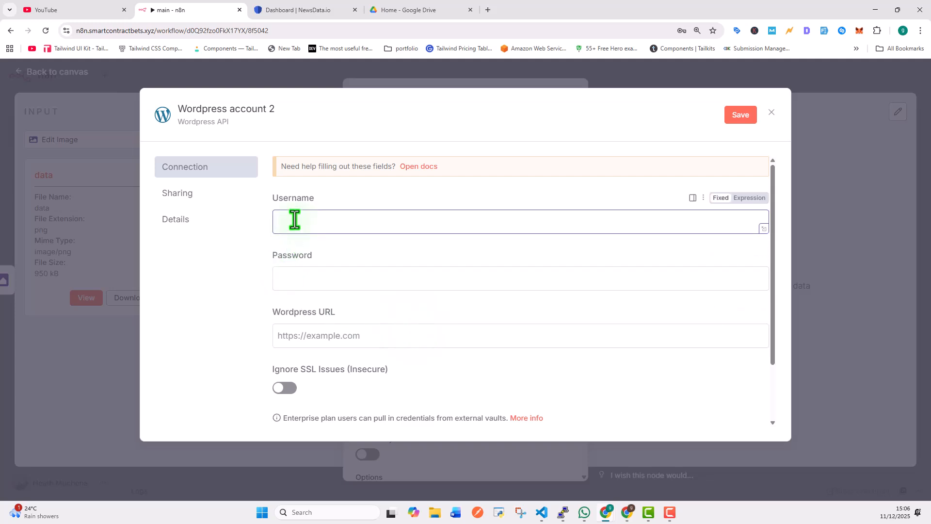
{"action": "left_click", "coordinate": [323, 280]}
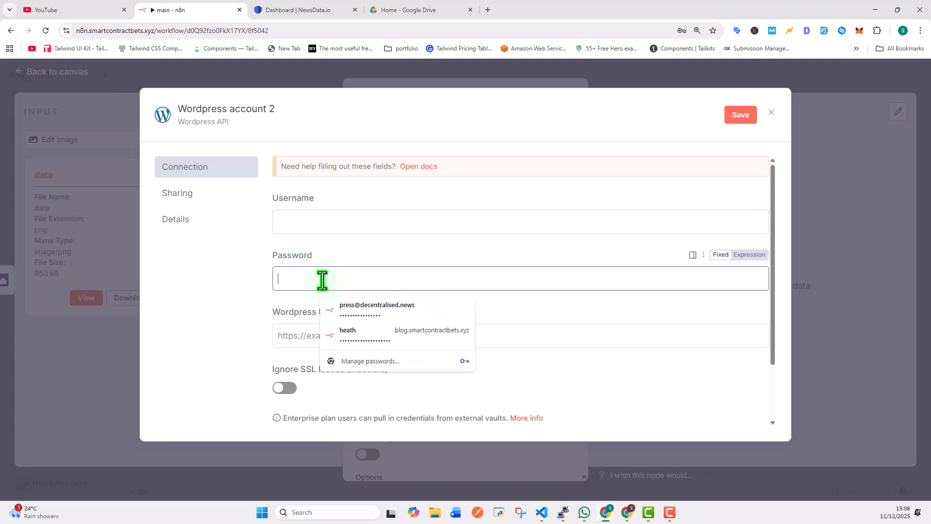
{"action": "left_click", "coordinate": [297, 337]}
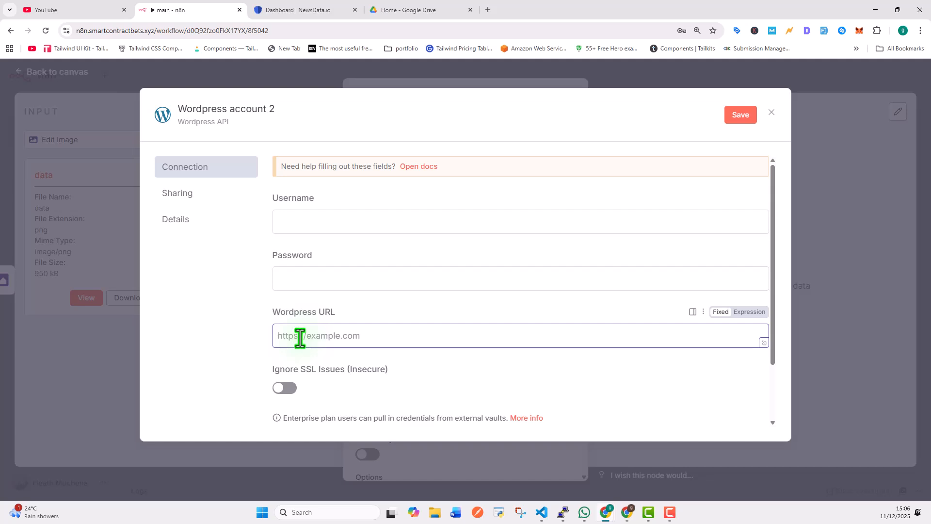
Copy the WordPress site's home address from its front page and enter it as the credential's Wordpress URL in n8n
{"action": "left_click", "coordinate": [627, 513]}
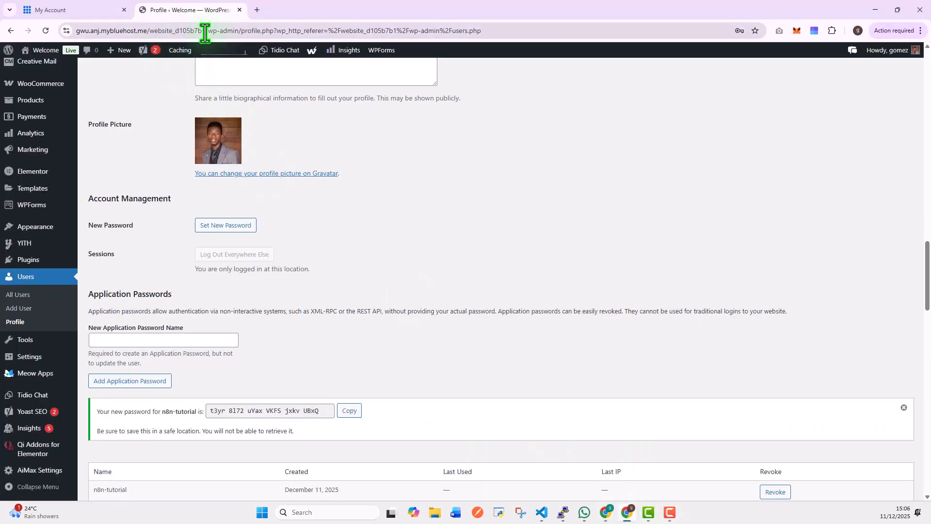
{"action": "left_click_drag", "start_coordinate": [208, 32], "coordinate": [39, 32]}
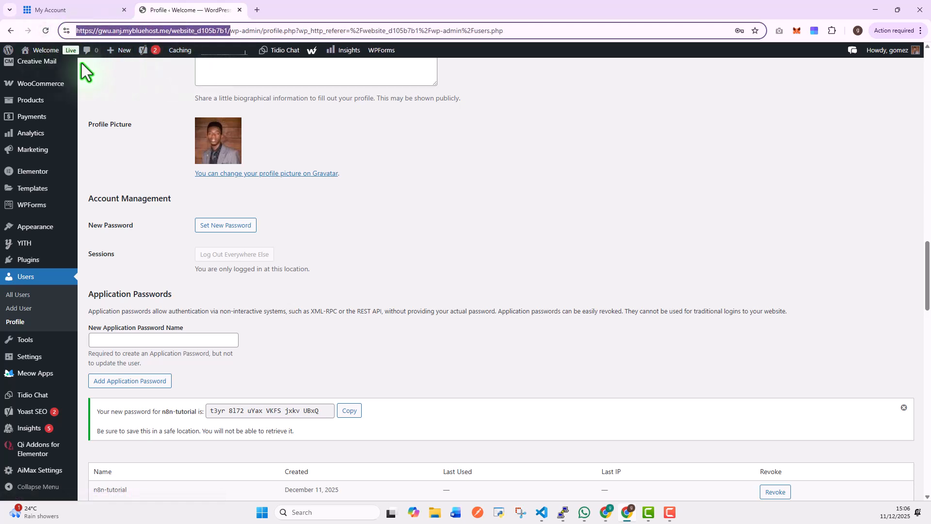
{"action": "right_click", "coordinate": [34, 66]}
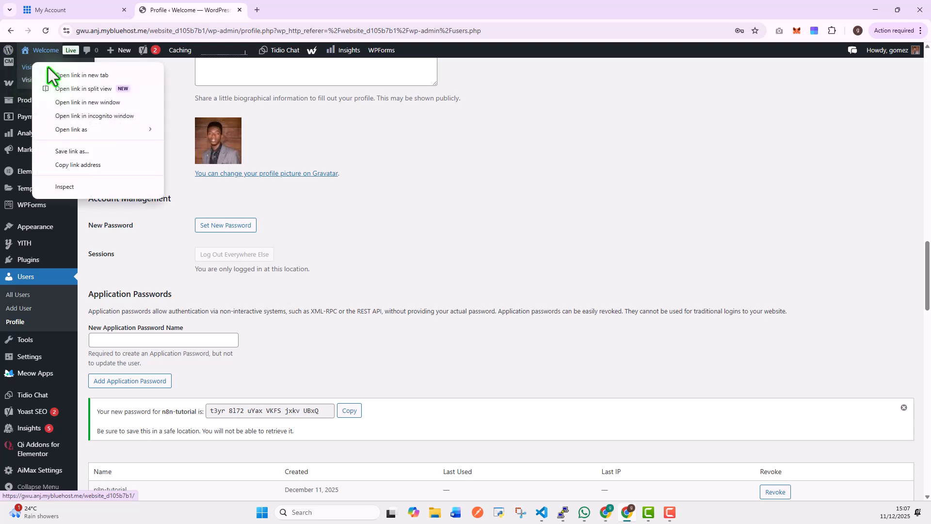
{"action": "left_click", "coordinate": [62, 76]}
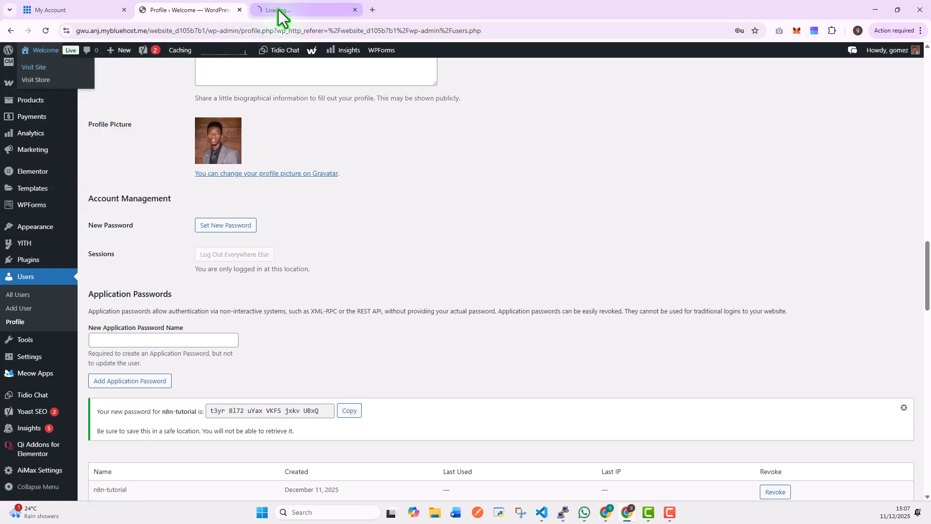
{"action": "left_click", "coordinate": [280, 11]}
{"action": "left_click", "coordinate": [201, 29]}
{"action": "key", "text": "ctrl+c"}
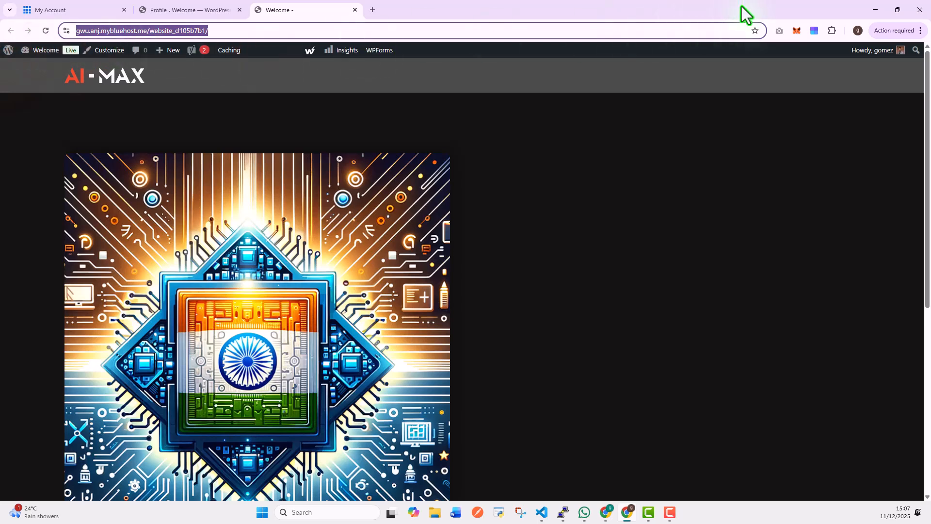
{"action": "left_click", "coordinate": [875, 10]}
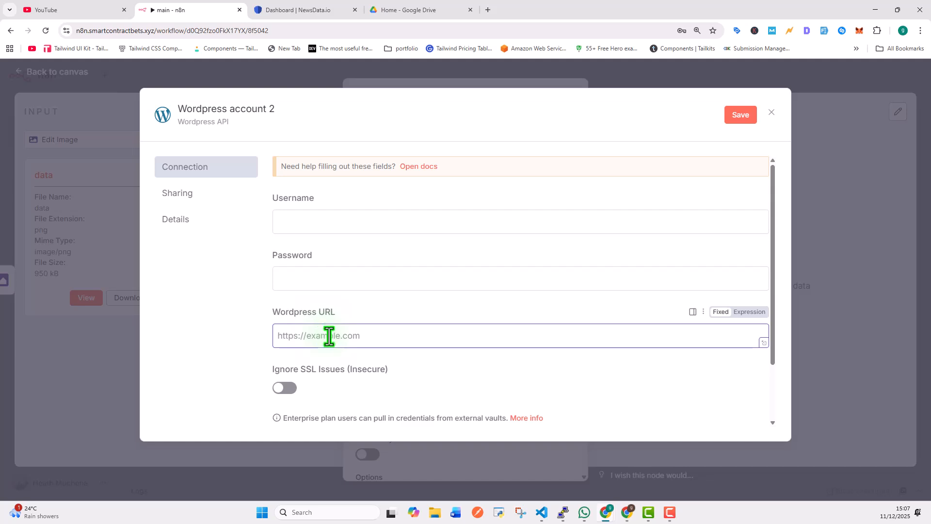
{"action": "key", "text": "ctrl+v"}
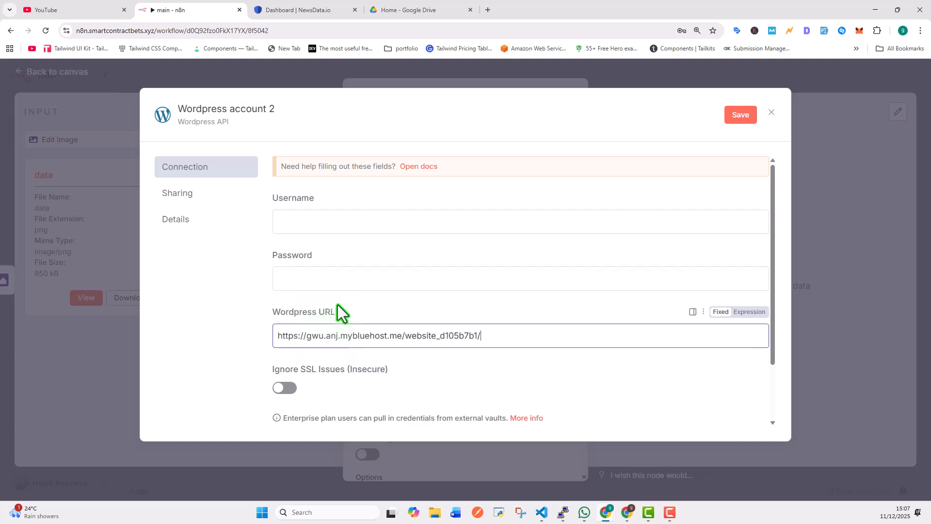
Copy the account username from the WordPress profile and enter it as the credential's Username in n8n
{"action": "left_click", "coordinate": [299, 222]}
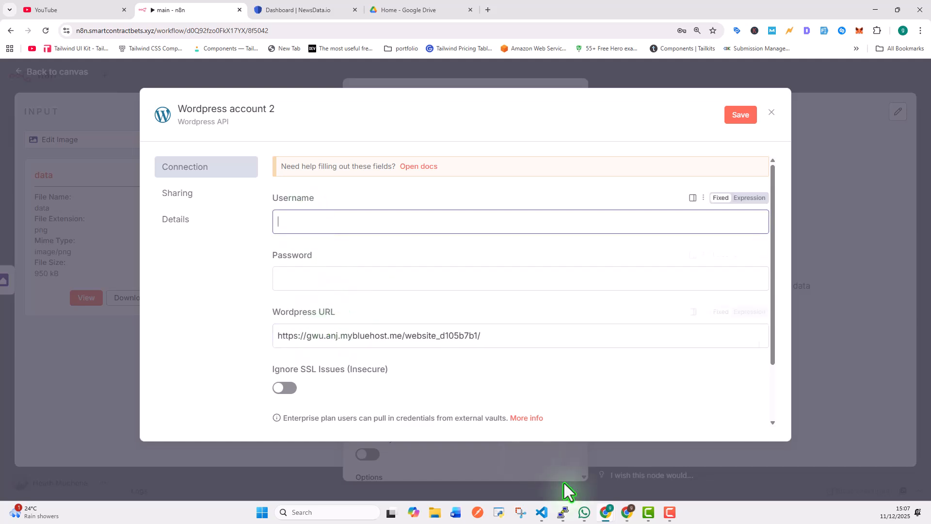
{"action": "left_click", "coordinate": [626, 517]}
{"action": "left_click", "coordinate": [626, 518]}
{"action": "left_click", "coordinate": [625, 518]}
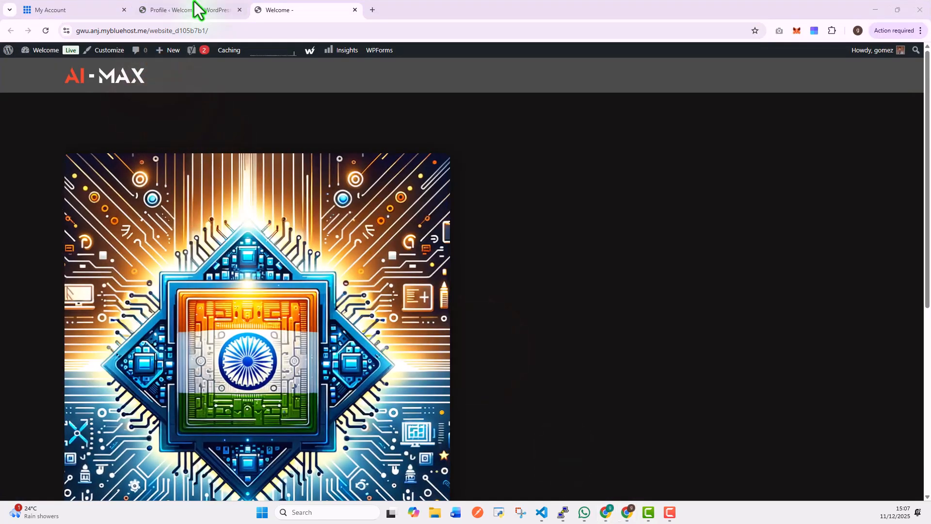
{"action": "left_click", "coordinate": [193, 7]}
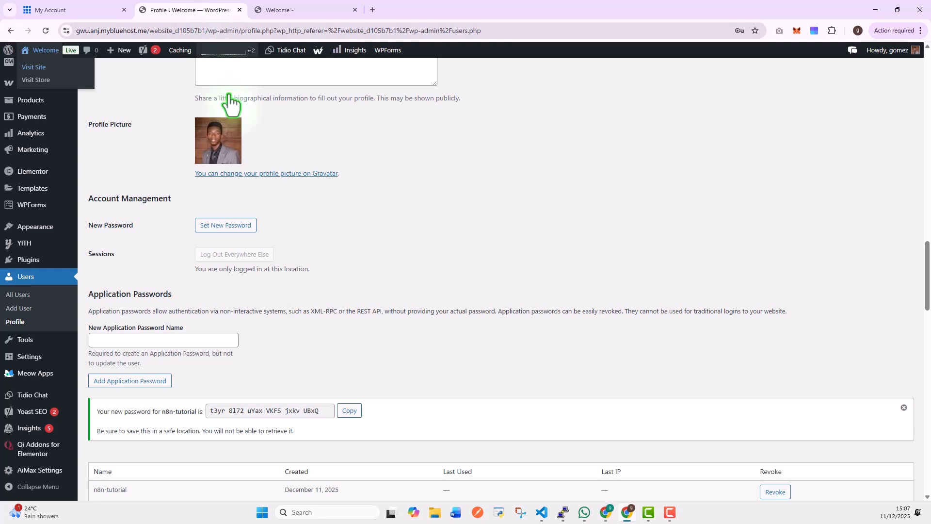
{"action": "scroll", "coordinate": [322, 342], "scroll_direction": "up", "scroll_amount": 4}
{"action": "scroll", "coordinate": [321, 337], "scroll_direction": "up", "scroll_amount": 13}
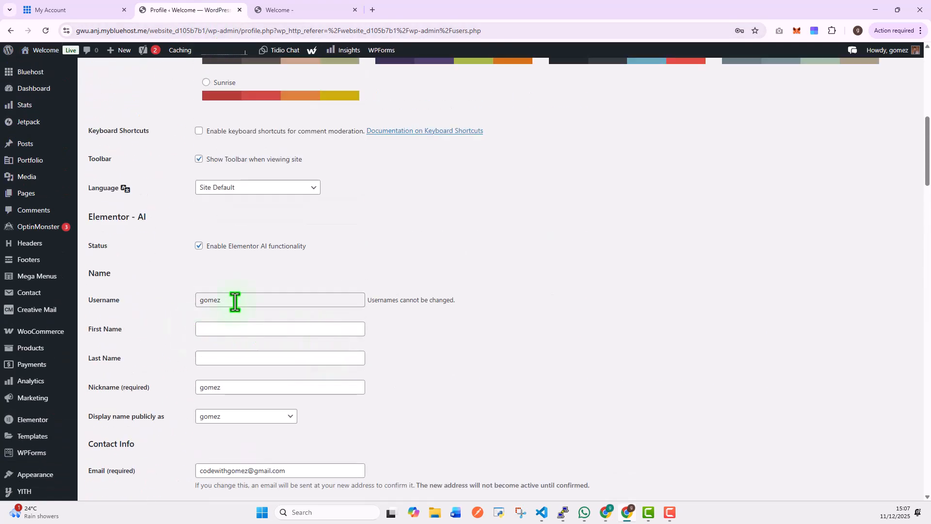
{"action": "left_click_drag", "start_coordinate": [235, 302], "coordinate": [176, 300]}
{"action": "key", "text": "ctrl+c"}
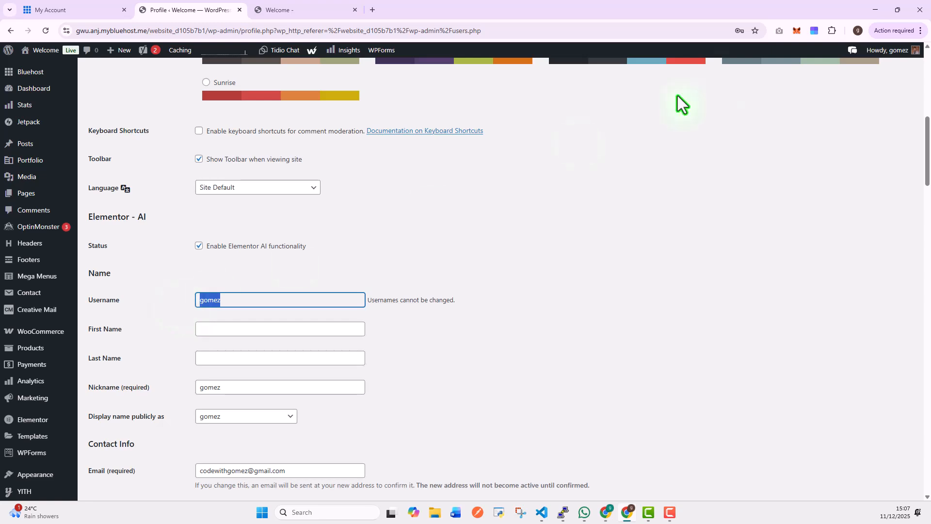
{"action": "left_click", "coordinate": [868, 10]}
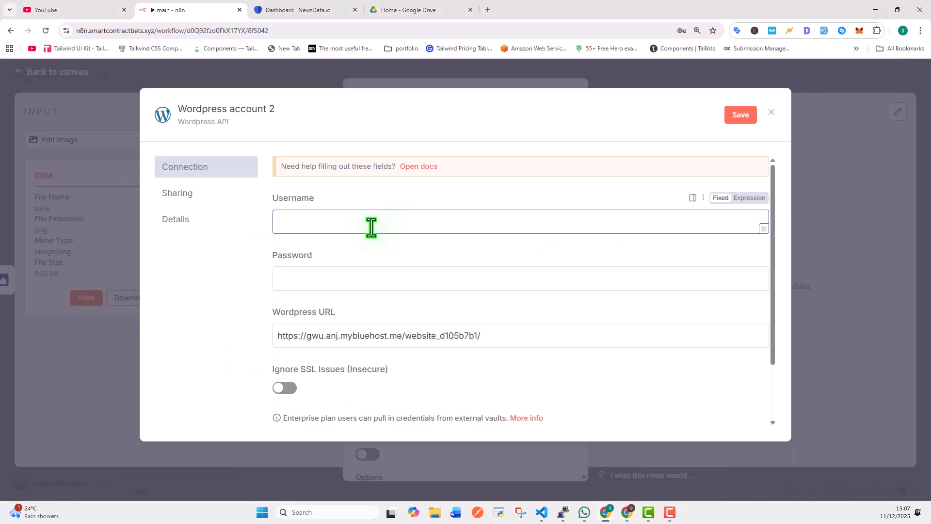
{"action": "key", "text": "ctrl+v"}
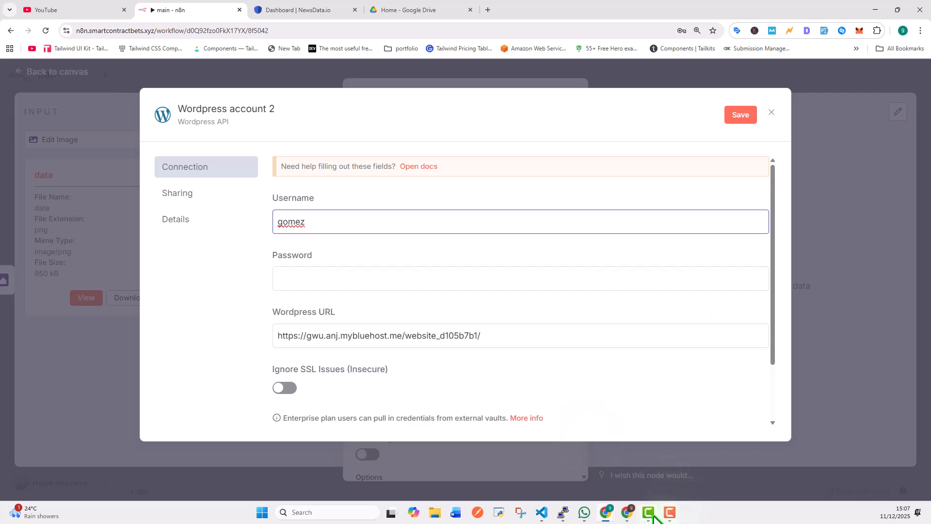
Copy the n8n-tutorial application password from the WordPress profile, paste it into the n8n credential's Password field, and save the credential
{"action": "left_click", "coordinate": [627, 513]}
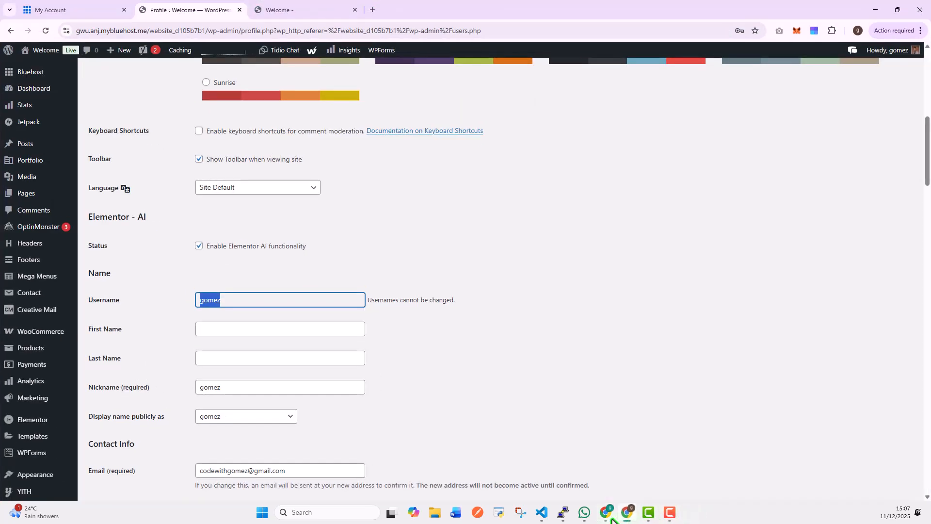
{"action": "scroll", "coordinate": [533, 357], "scroll_direction": "down", "scroll_amount": 20}
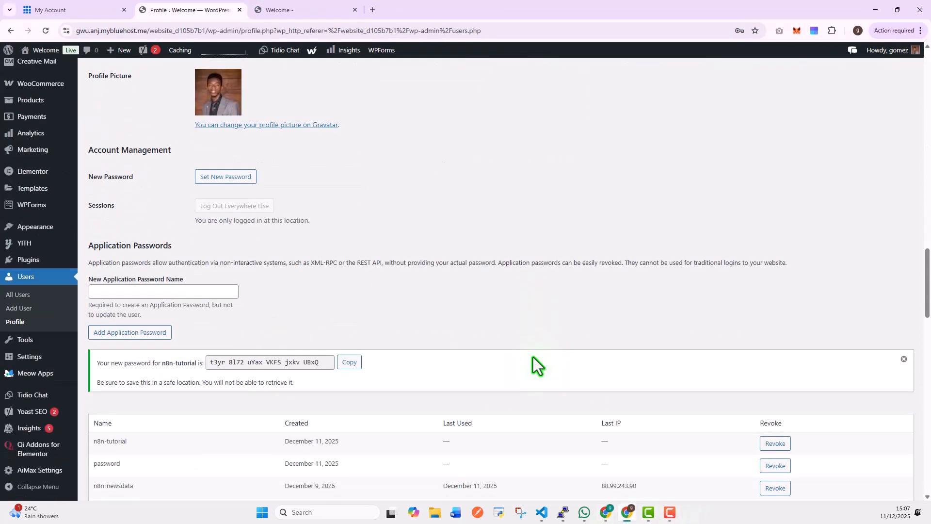
{"action": "left_click", "coordinate": [348, 363]}
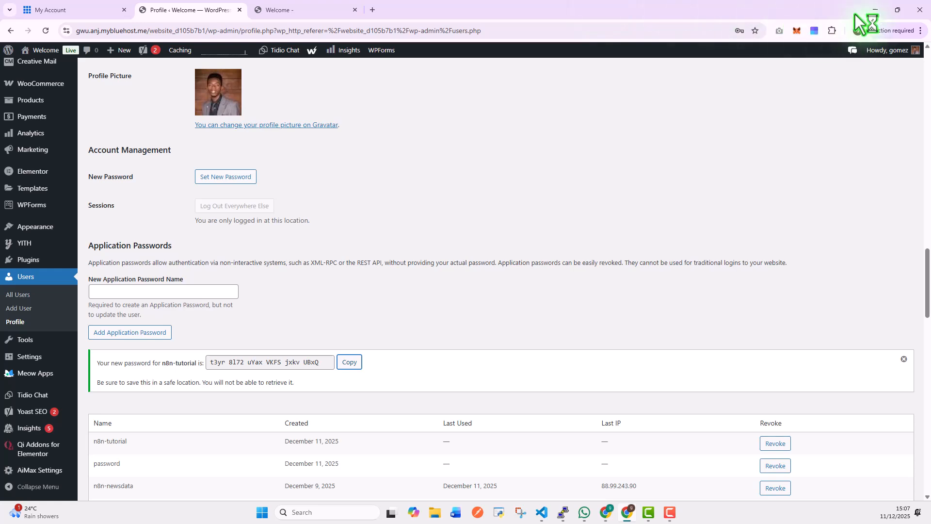
{"action": "left_click", "coordinate": [873, 10]}
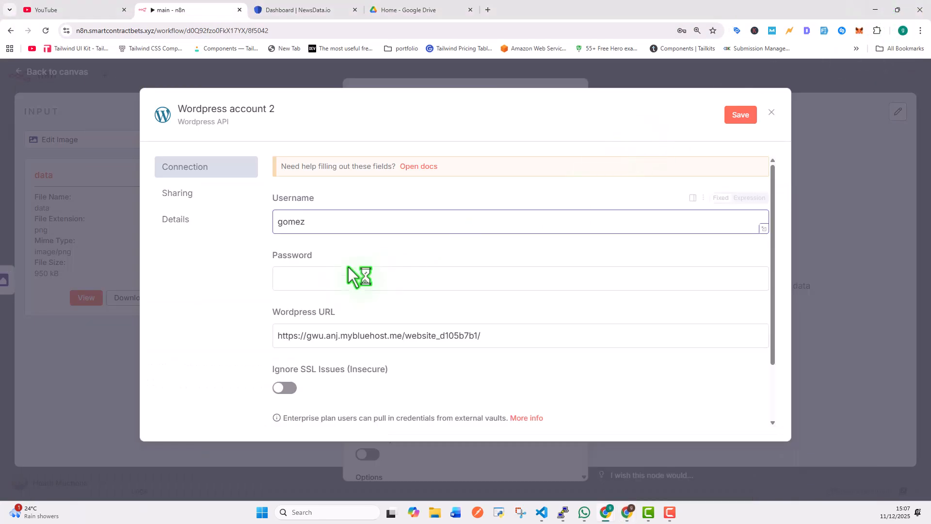
{"action": "left_click", "coordinate": [298, 280]}
{"action": "key", "text": "ctrl+v"}
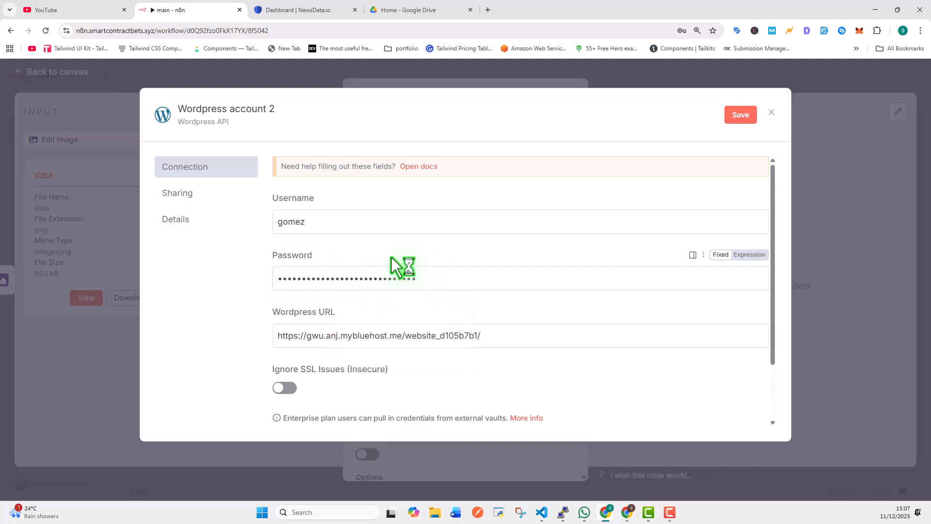
{"action": "scroll", "coordinate": [457, 287], "scroll_direction": "down", "scroll_amount": 2}
{"action": "scroll", "coordinate": [582, 233], "scroll_direction": "up", "scroll_amount": 2}
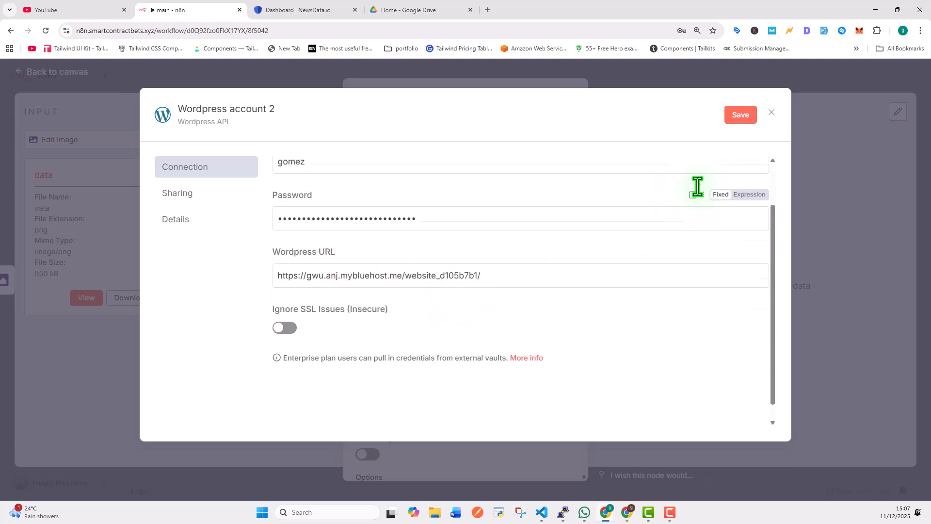
{"action": "left_click", "coordinate": [744, 115]}
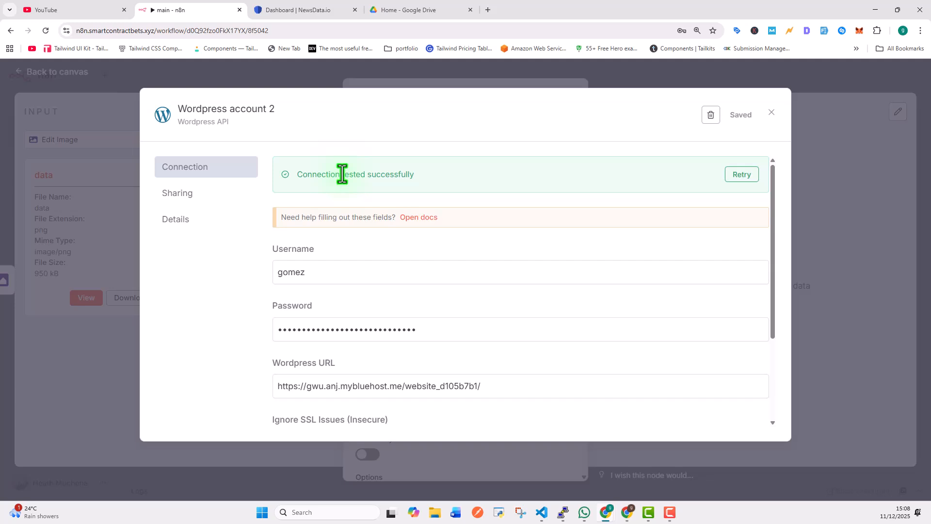
Rename the credential to wordpress tutorial, save it, and return to the HTTP Request1 node without updating the browser's stored password
{"action": "left_click", "coordinate": [243, 110]}
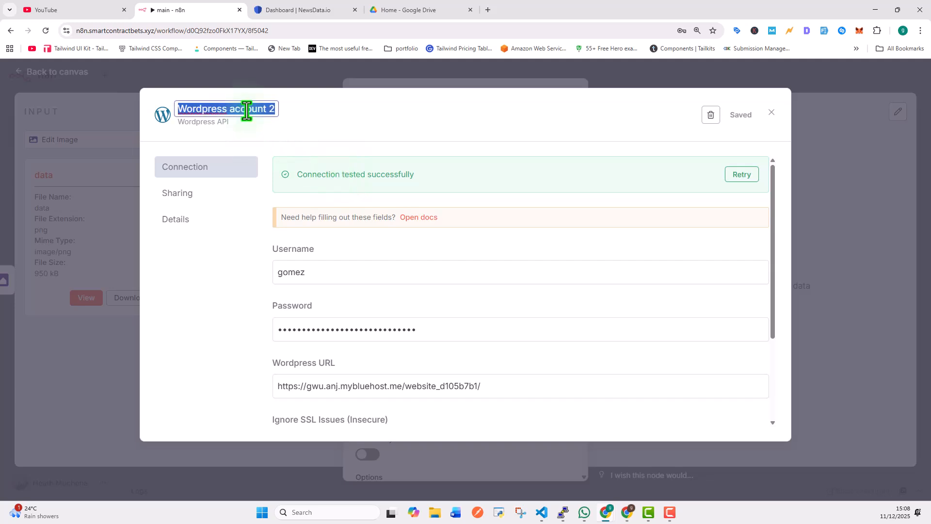
{"action": "key", "text": "BackSpace"}
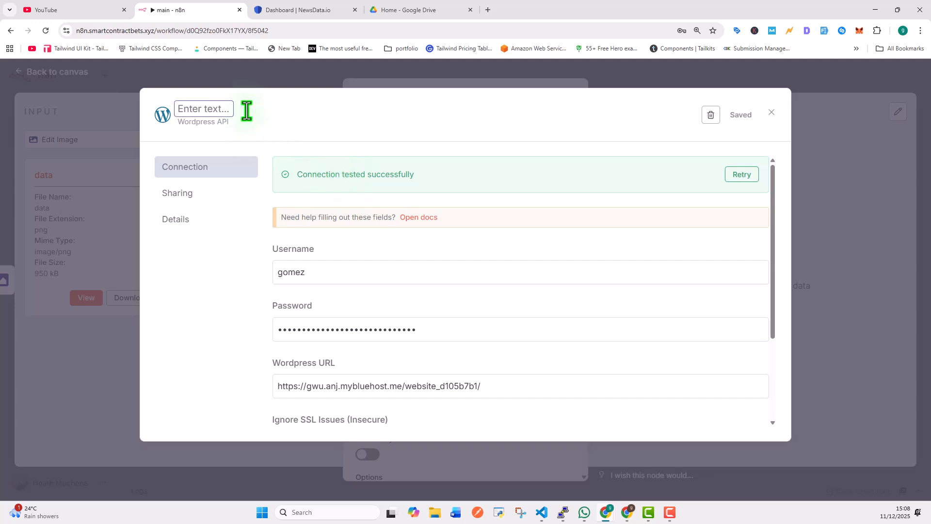
{"action": "type", "text": "wordpress tutorial"}
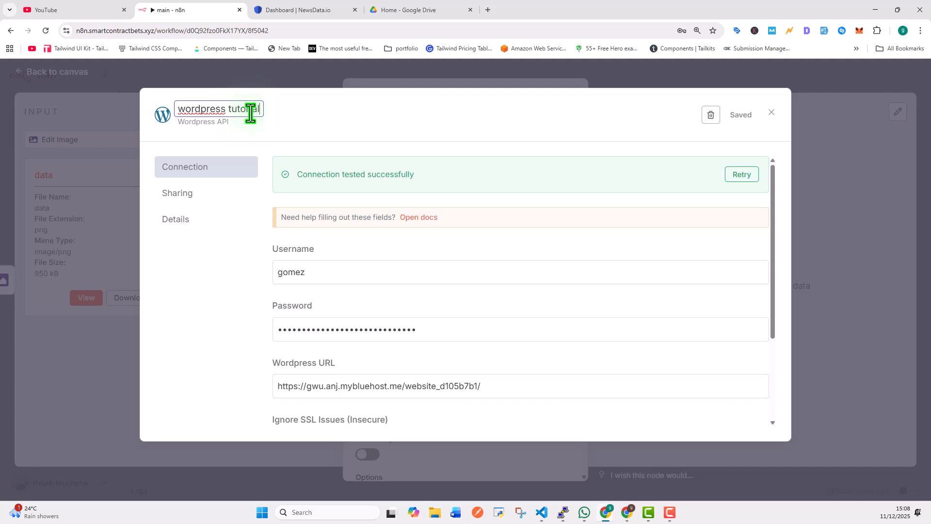
{"action": "left_click", "coordinate": [410, 128]}
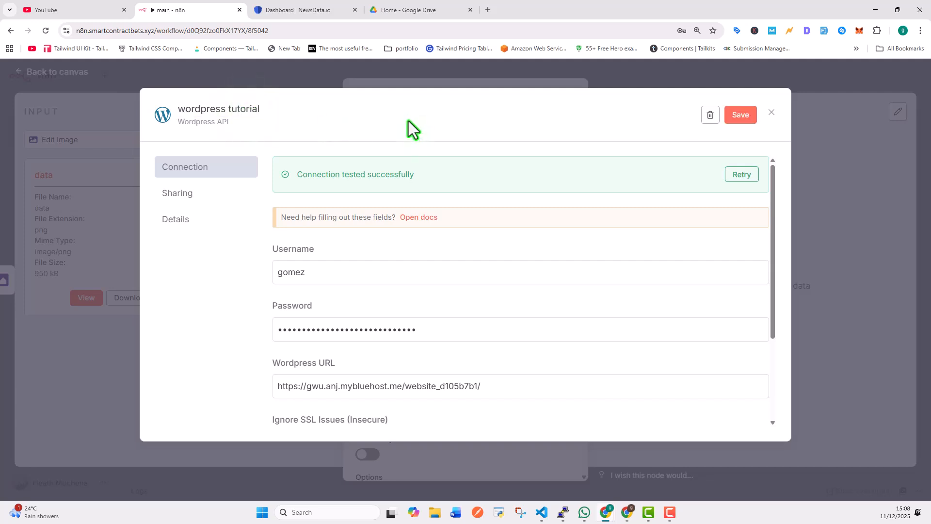
{"action": "left_click", "coordinate": [741, 115]}
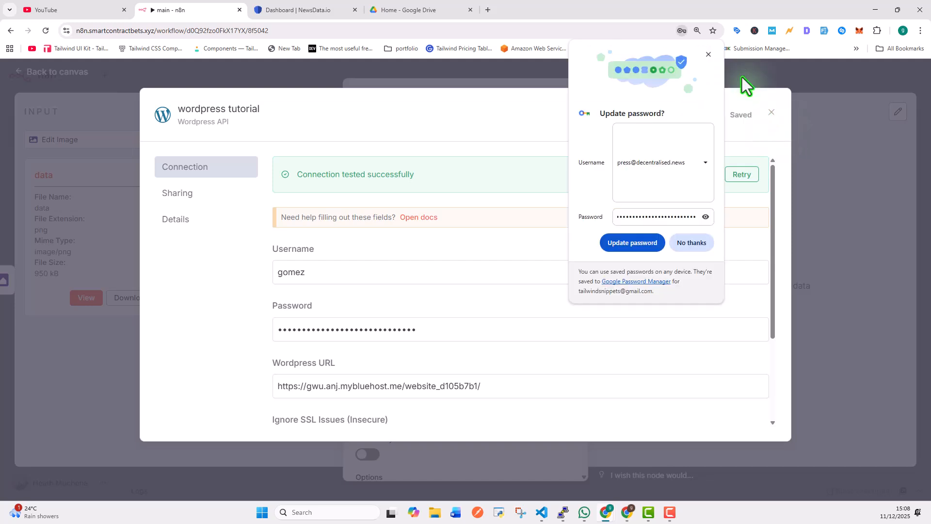
{"action": "left_click", "coordinate": [708, 55]}
{"action": "left_click", "coordinate": [771, 113]}
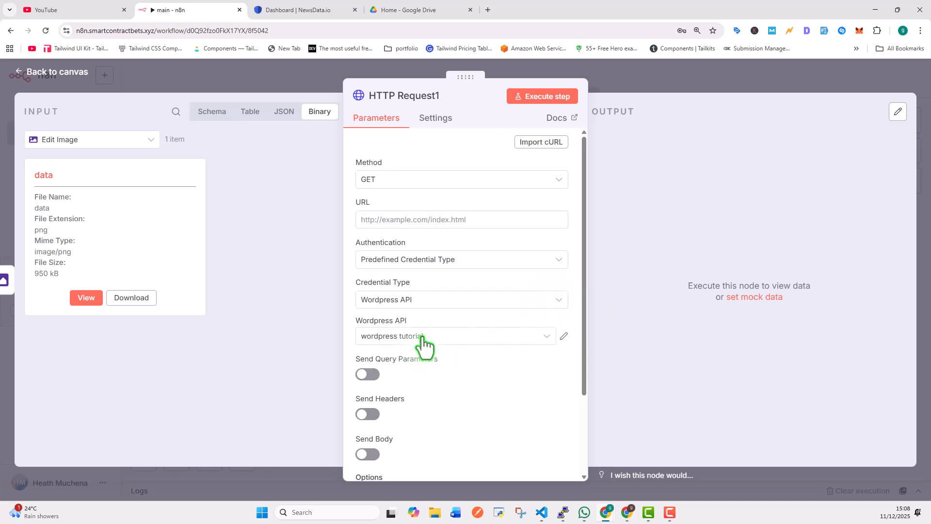
{"action": "scroll", "coordinate": [491, 276], "scroll_direction": "down", "scroll_amount": 3}
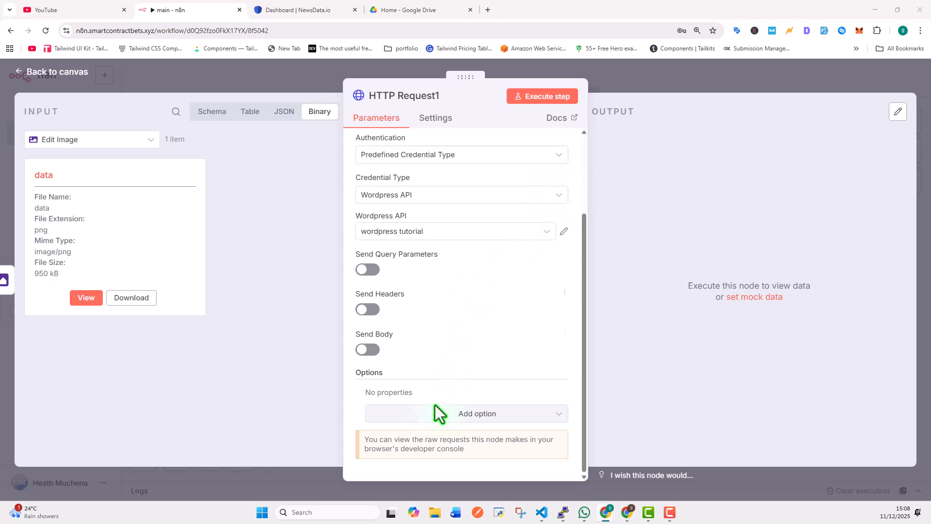
{"action": "scroll", "coordinate": [451, 245], "scroll_direction": "up", "scroll_amount": 3}
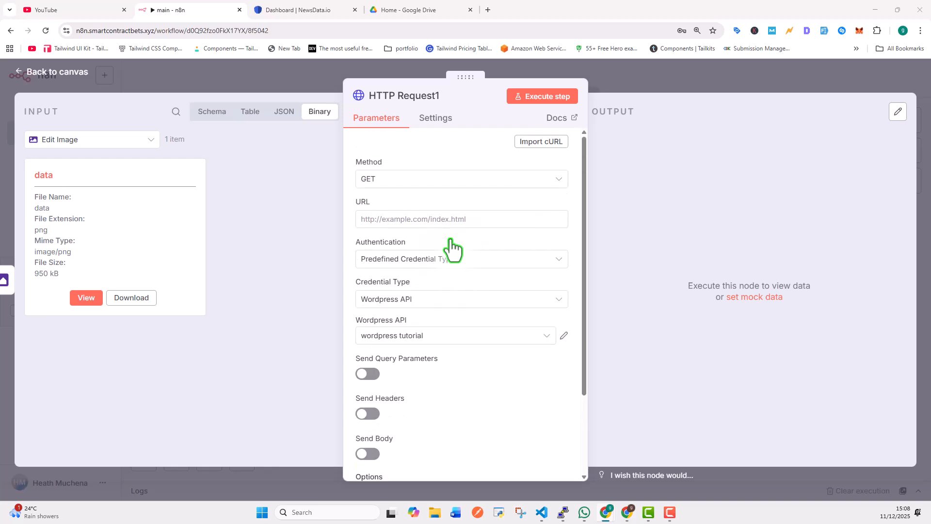
{"action": "left_click", "coordinate": [405, 224]}
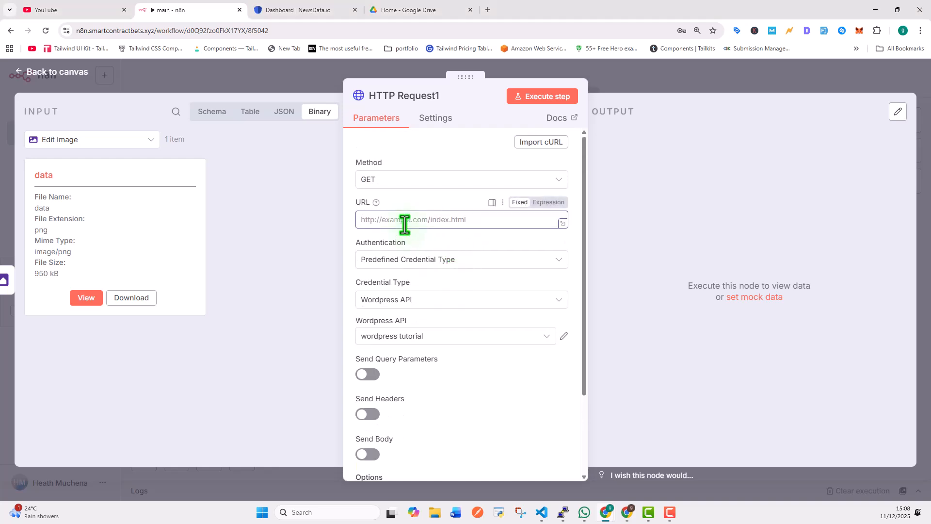
{"action": "key", "text": "ctrl+v"}
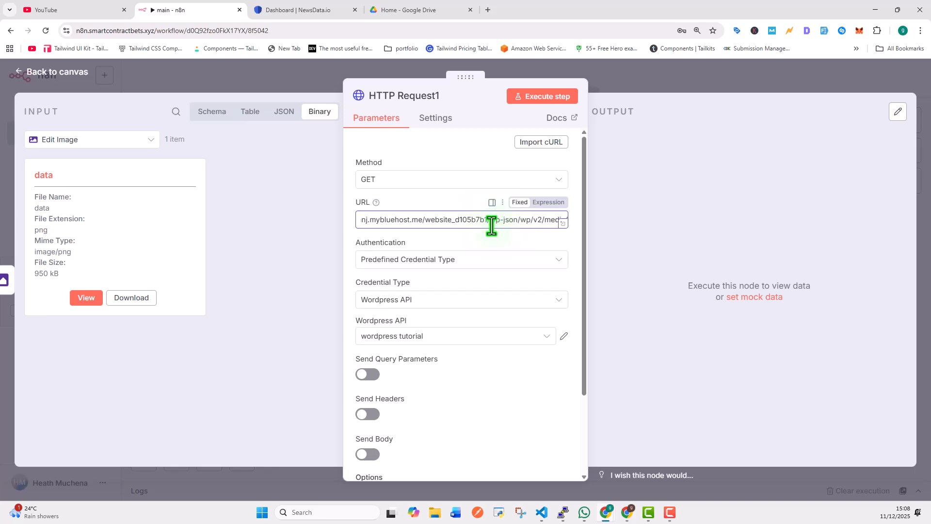
Examine the parts of the request URL: the site address, the wp-json path, the API version and the media endpoint
{"action": "left_click_drag", "start_coordinate": [487, 221], "coordinate": [339, 224]}
{"action": "left_click", "coordinate": [532, 221]}
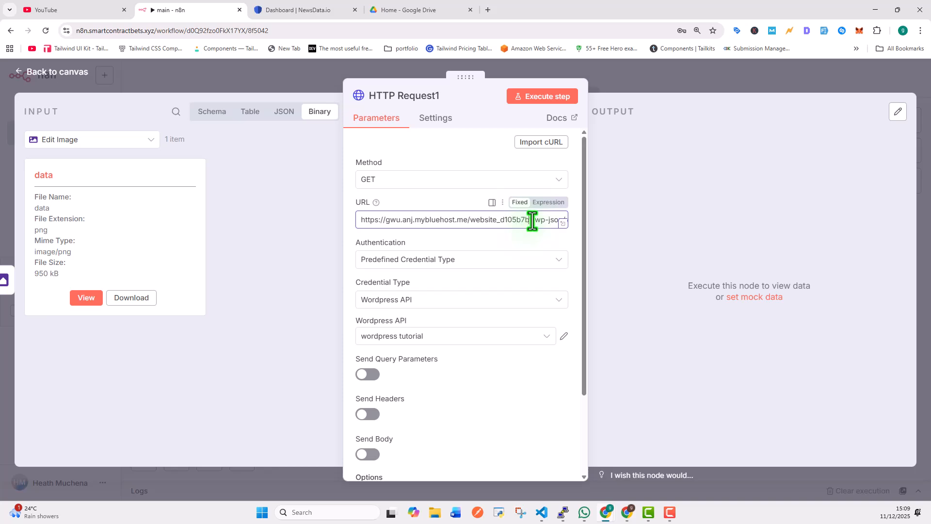
{"action": "left_click_drag", "start_coordinate": [532, 221], "coordinate": [569, 219]}
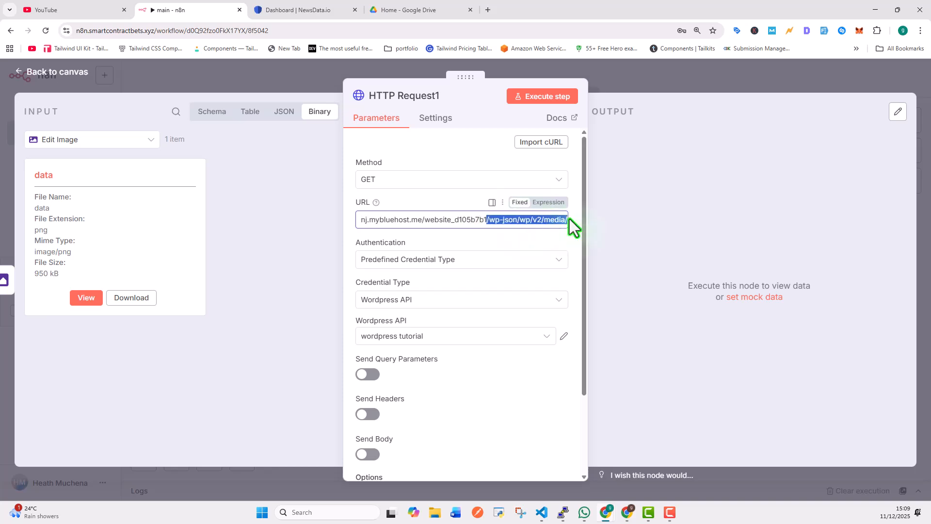
{"action": "left_click", "coordinate": [483, 224]}
{"action": "double_click", "coordinate": [538, 221]}
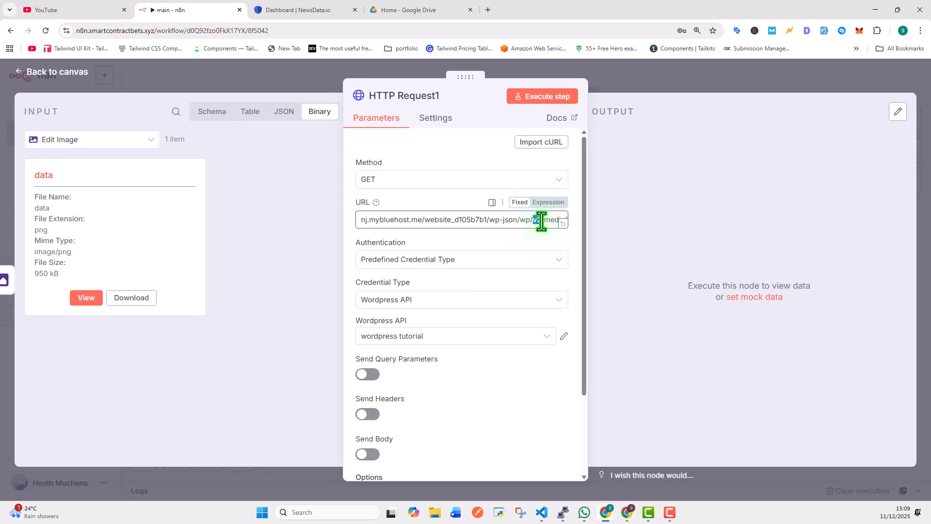
{"action": "double_click", "coordinate": [553, 220]}
{"action": "left_click", "coordinate": [562, 225]}
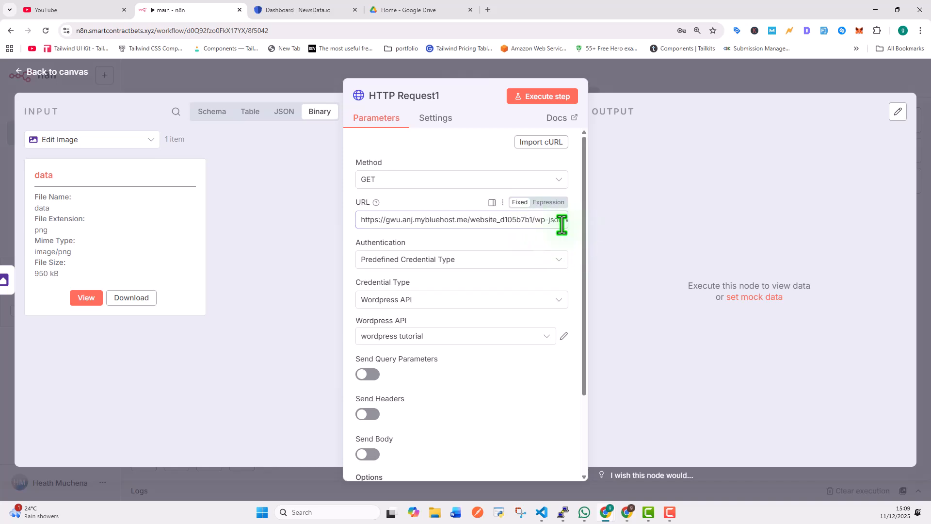
Review the site address portion of the media endpoint URL in the HTTP Request1 node's expanded URL editor
{"action": "left_click", "coordinate": [562, 222]}
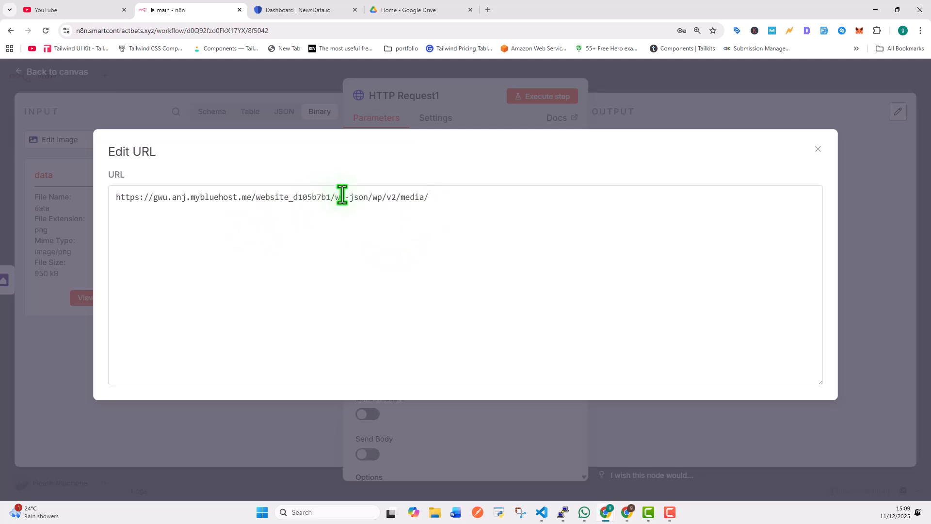
{"action": "left_click_drag", "start_coordinate": [335, 197], "coordinate": [99, 199]}
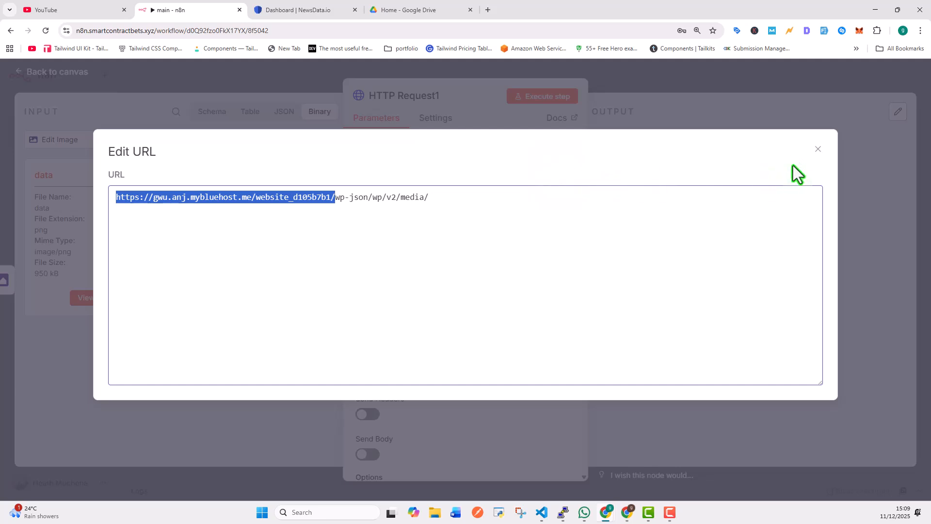
{"action": "left_click", "coordinate": [818, 150]}
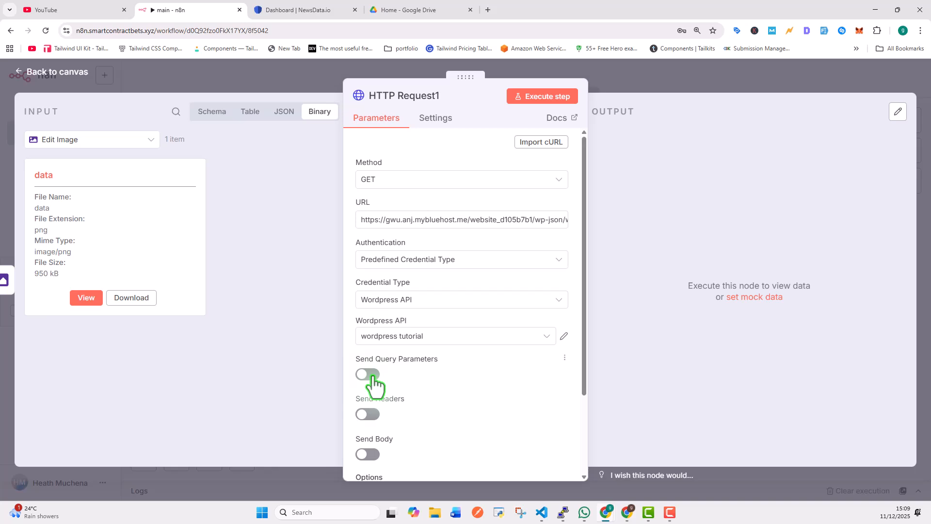
Enable sending headers in HTTP Request1 and add a Content-Disposition header with the value attachment;filename=image.png
{"action": "scroll", "coordinate": [380, 378], "scroll_direction": "down", "scroll_amount": 2}
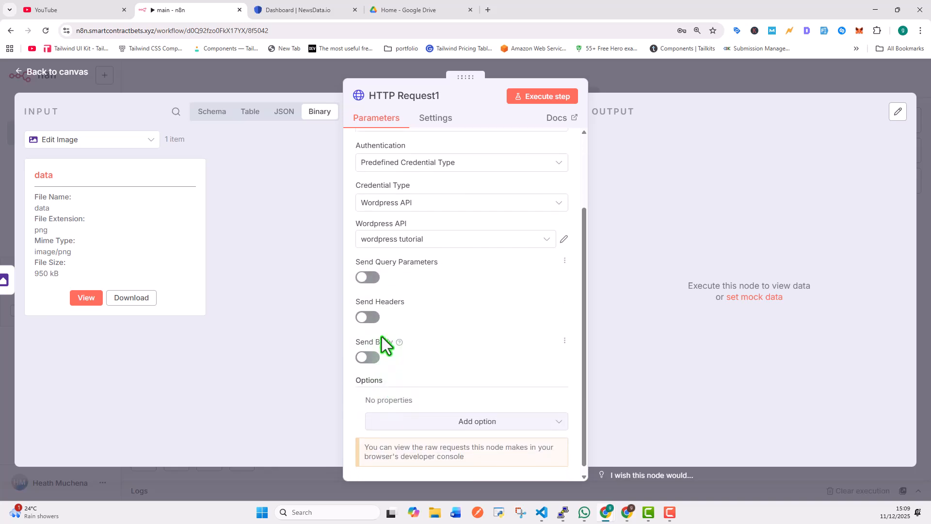
{"action": "left_click", "coordinate": [373, 320]}
{"action": "scroll", "coordinate": [386, 376], "scroll_direction": "down", "scroll_amount": 2}
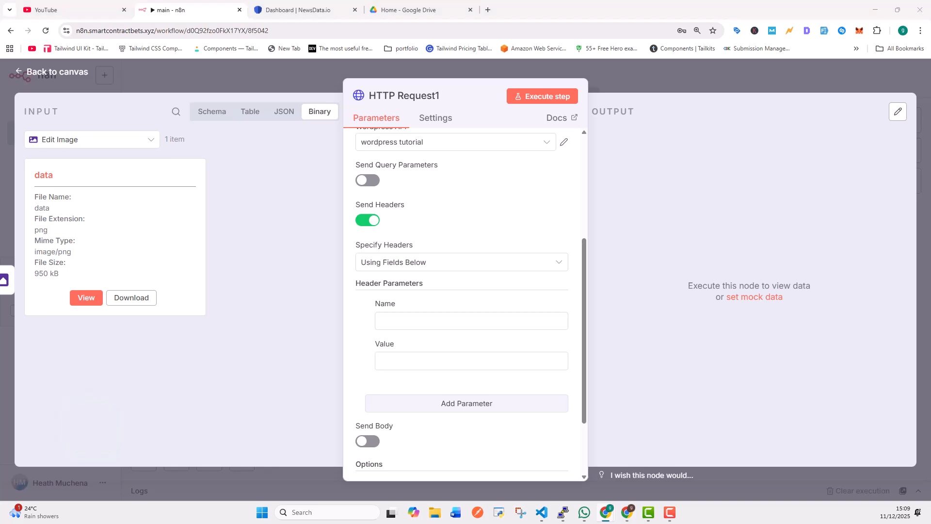
{"action": "left_click", "coordinate": [395, 322]}
{"action": "type", "text": "Content-Disposition"}
{"action": "left_click", "coordinate": [406, 362]}
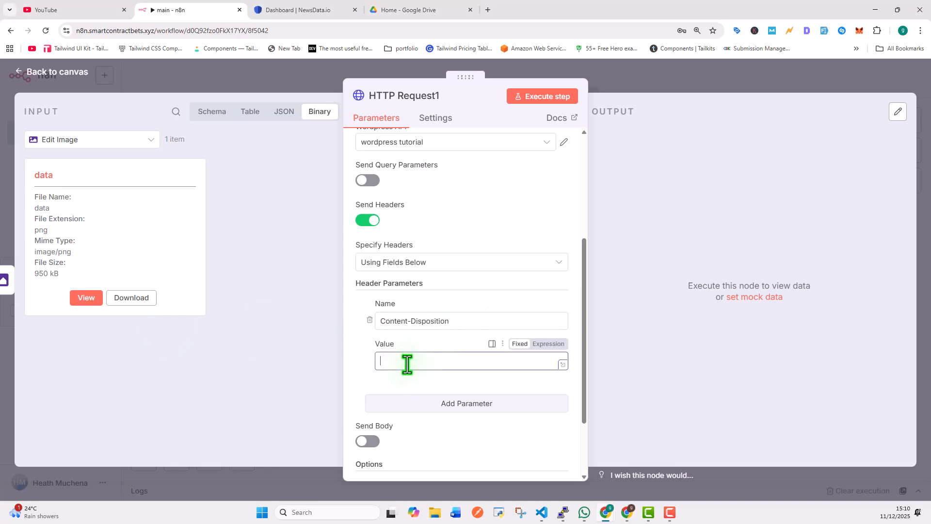
{"action": "type", "text": "attachment; filename=image.png"}
Enable sending a body in HTTP Request1 and set its content type to n8n Binary File
{"action": "scroll", "coordinate": [395, 305], "scroll_direction": "down", "scroll_amount": 2}
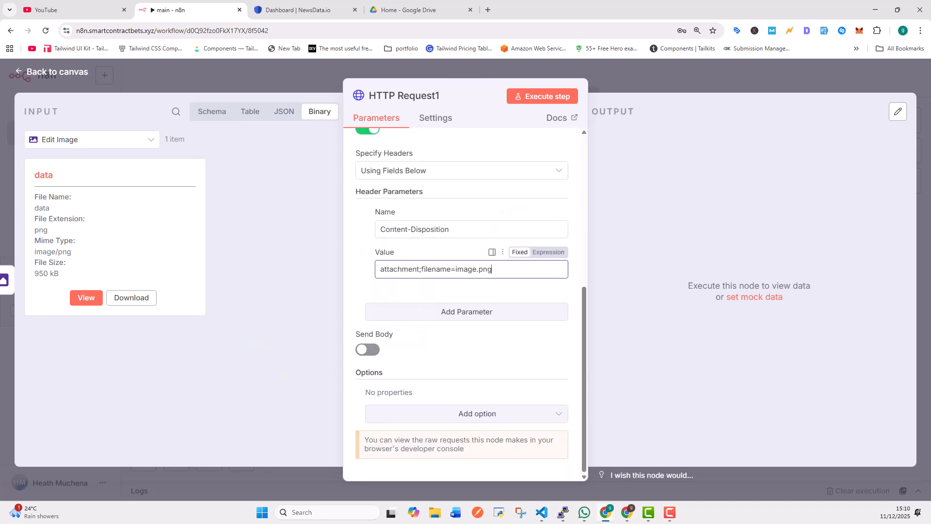
{"action": "left_click", "coordinate": [376, 356]}
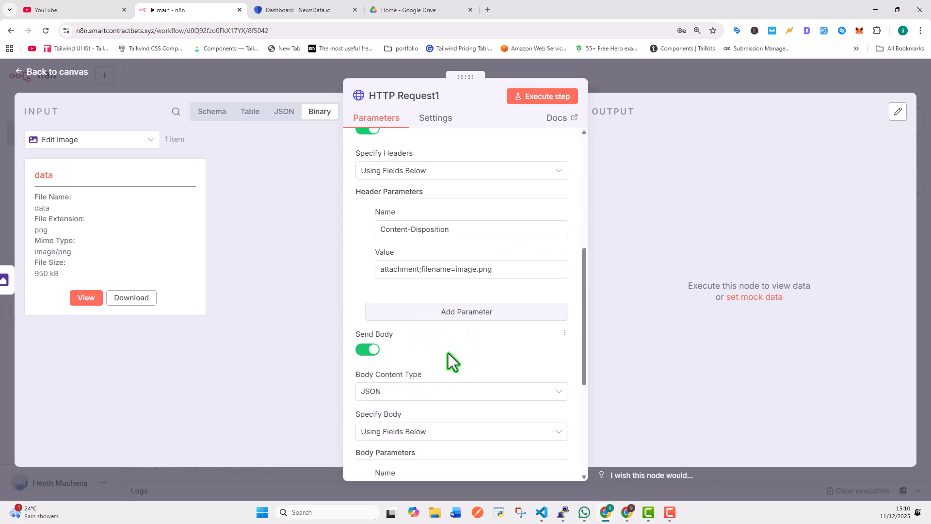
{"action": "scroll", "coordinate": [448, 353], "scroll_direction": "down", "scroll_amount": 3}
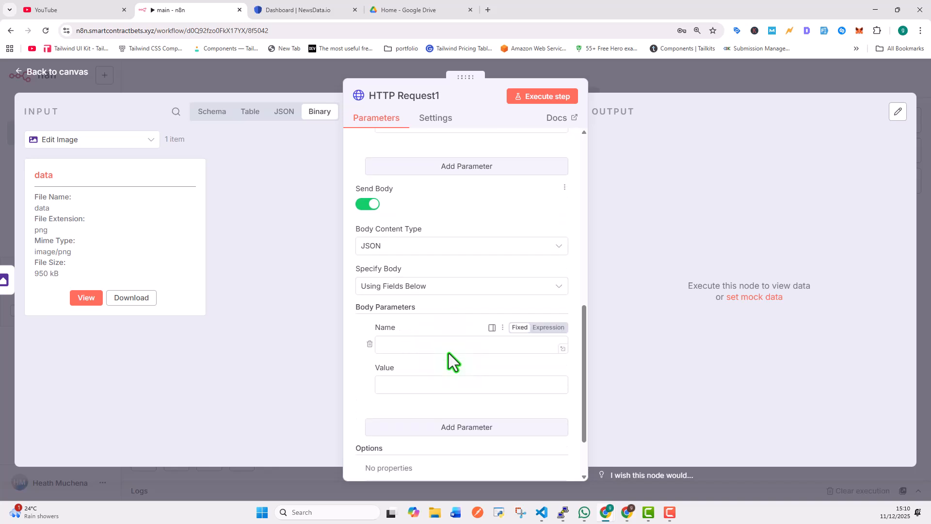
{"action": "scroll", "coordinate": [450, 353], "scroll_direction": "down", "scroll_amount": 2}
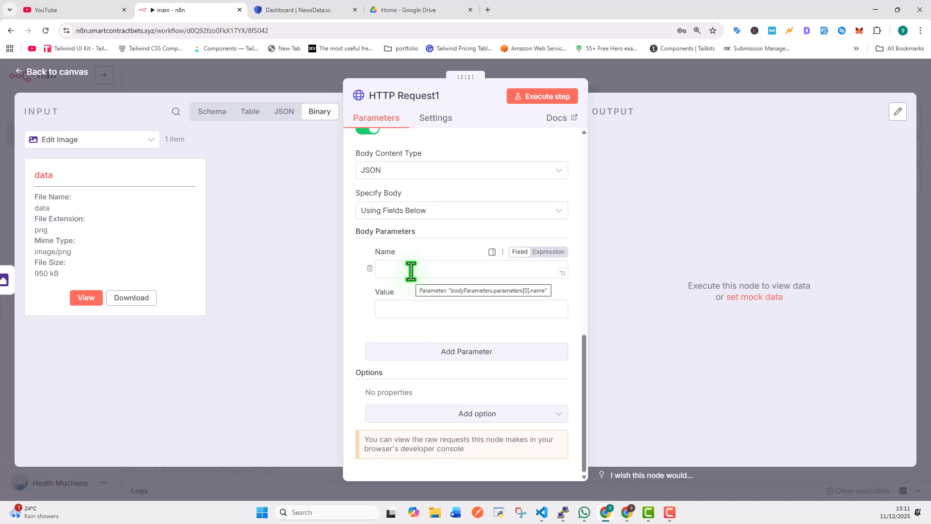
{"action": "left_click", "coordinate": [426, 214]}
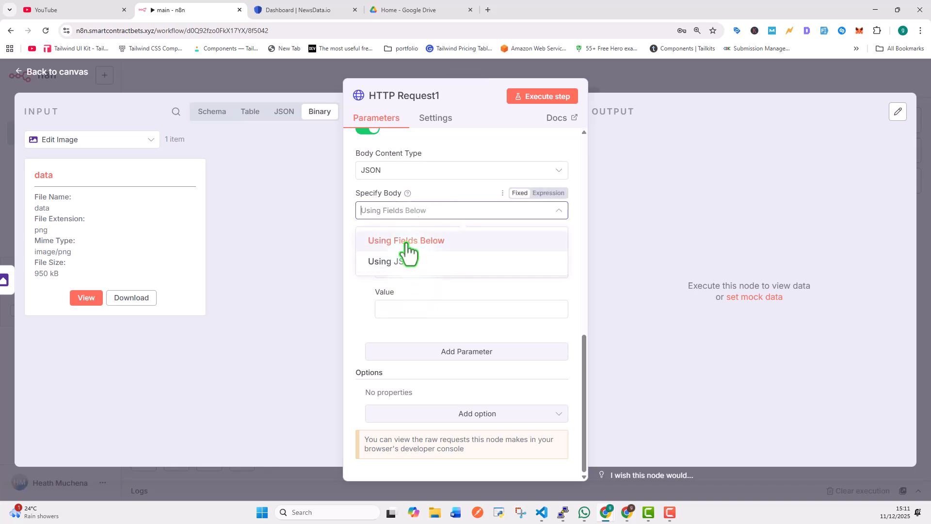
{"action": "left_click", "coordinate": [357, 290]}
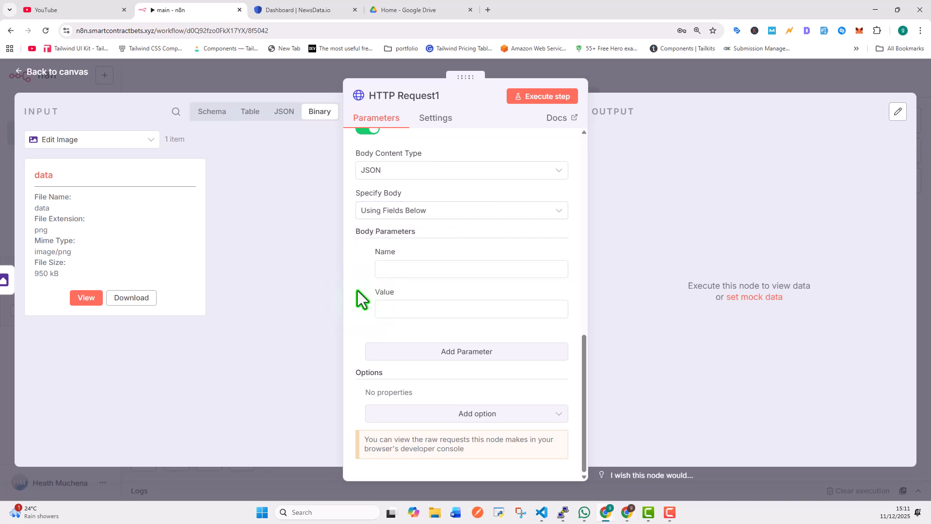
{"action": "left_click", "coordinate": [390, 173]}
{"action": "left_click", "coordinate": [390, 180]}
{"action": "scroll", "coordinate": [390, 187], "scroll_direction": "up", "scroll_amount": 1}
{"action": "left_click", "coordinate": [395, 220]}
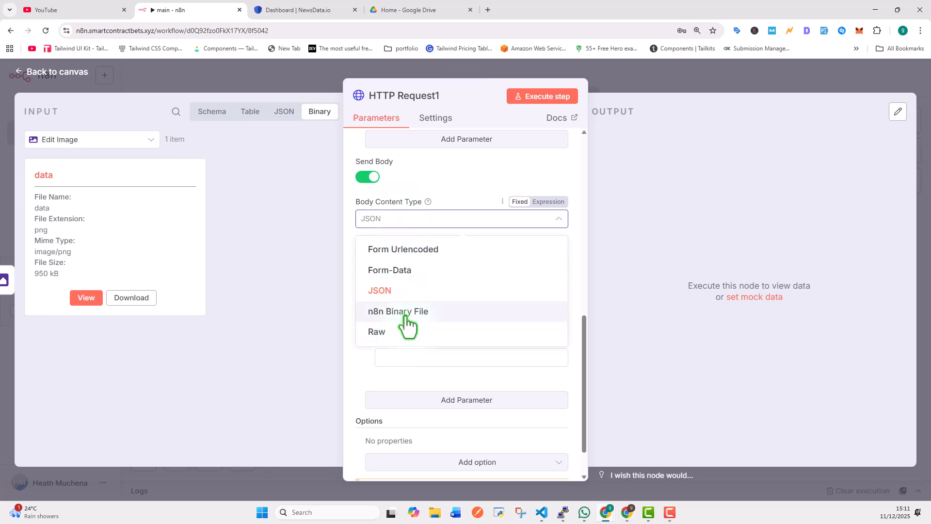
{"action": "left_click", "coordinate": [406, 315]}
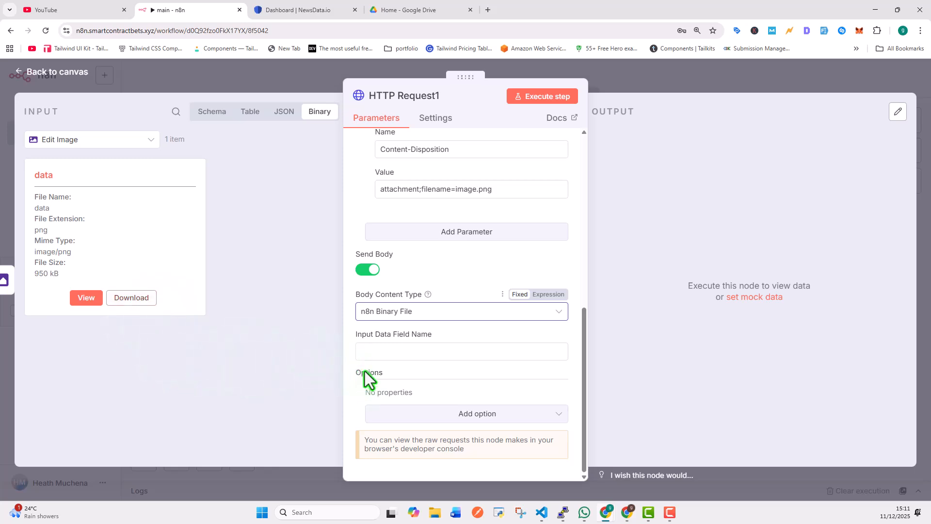
Set the binary body's input data field name to data and execute the HTTP Request1 node
{"action": "left_click", "coordinate": [386, 358]}
{"action": "type", "text": "d"}
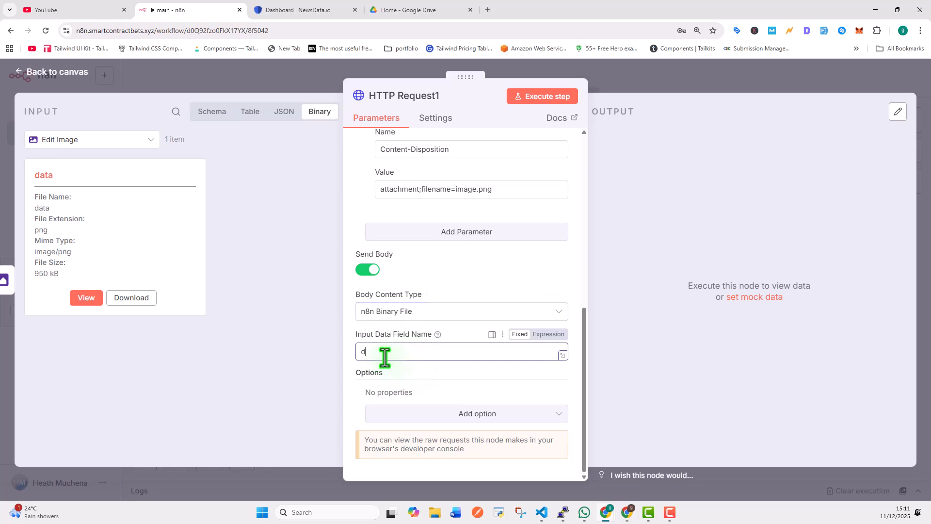
{"action": "type", "text": "ata"}
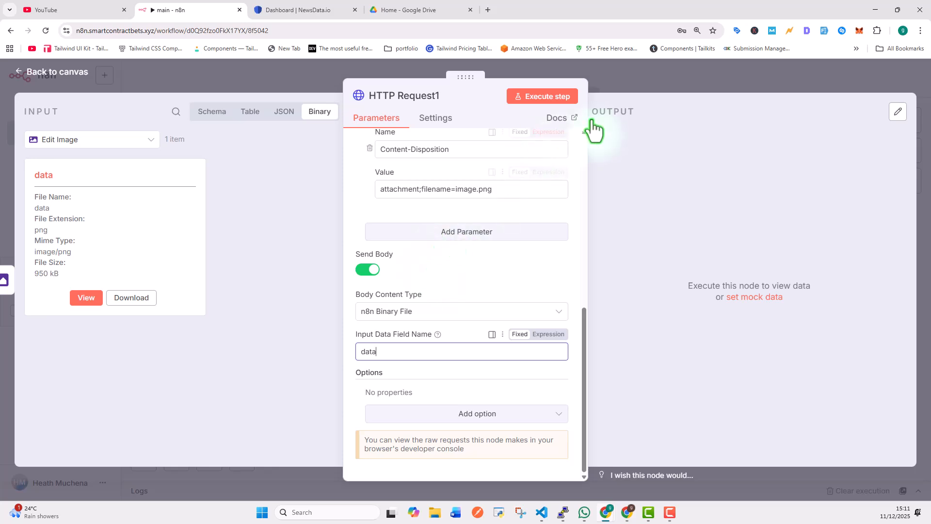
{"action": "left_click", "coordinate": [560, 99]}
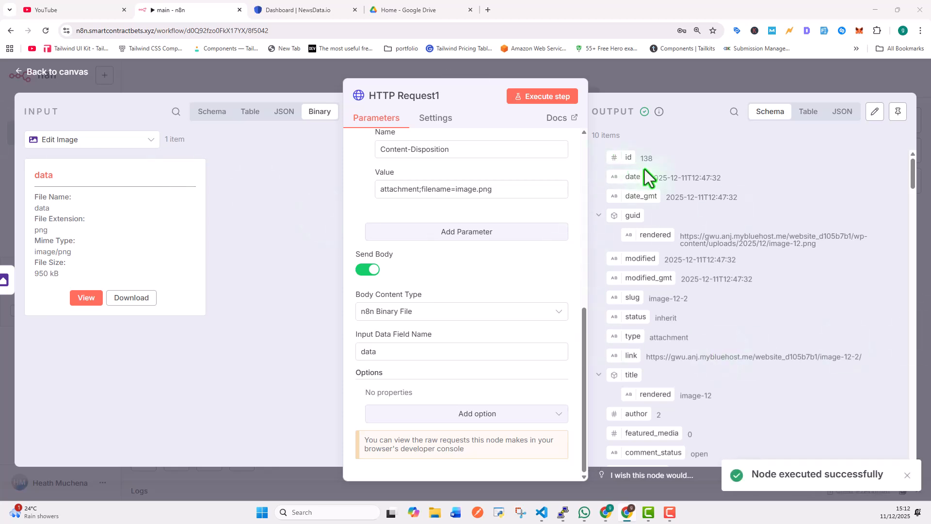
Examine the media item's id and rendered image URL in the HTTP Request1 output
{"action": "double_click", "coordinate": [650, 158]}
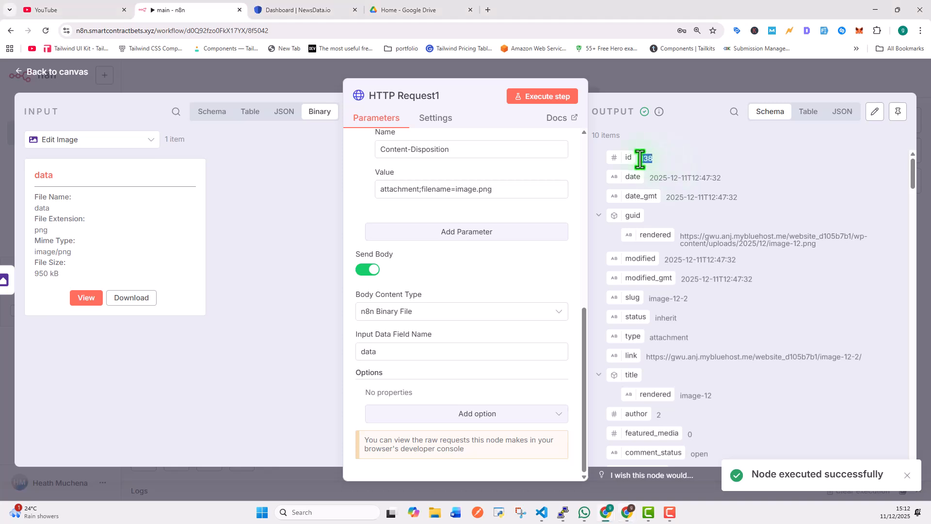
{"action": "scroll", "coordinate": [697, 247], "scroll_direction": "down", "scroll_amount": 1}
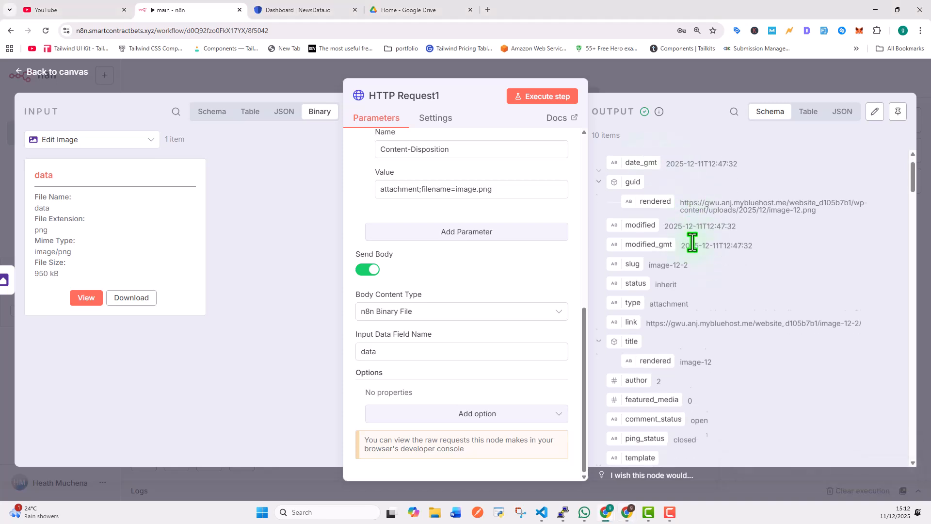
{"action": "left_click_drag", "start_coordinate": [681, 190], "coordinate": [808, 196]}
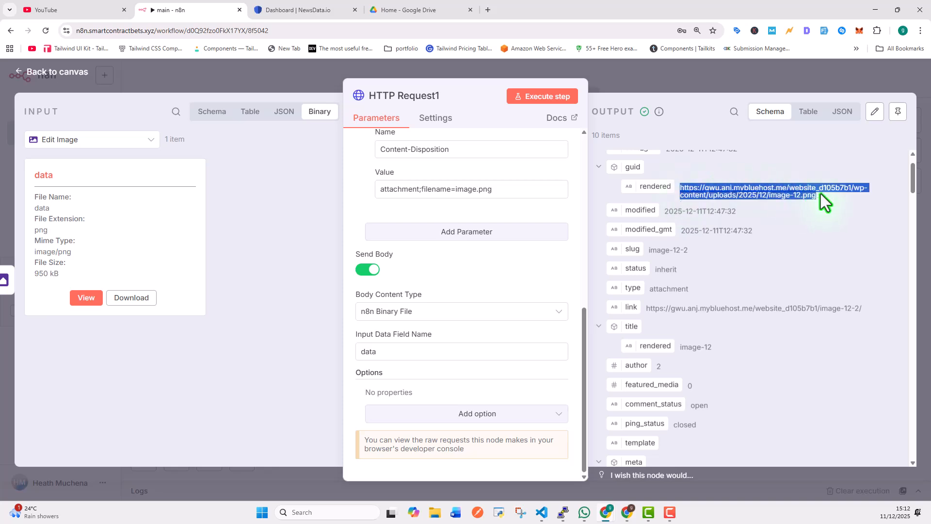
{"action": "scroll", "coordinate": [686, 295], "scroll_direction": "down", "scroll_amount": 1}
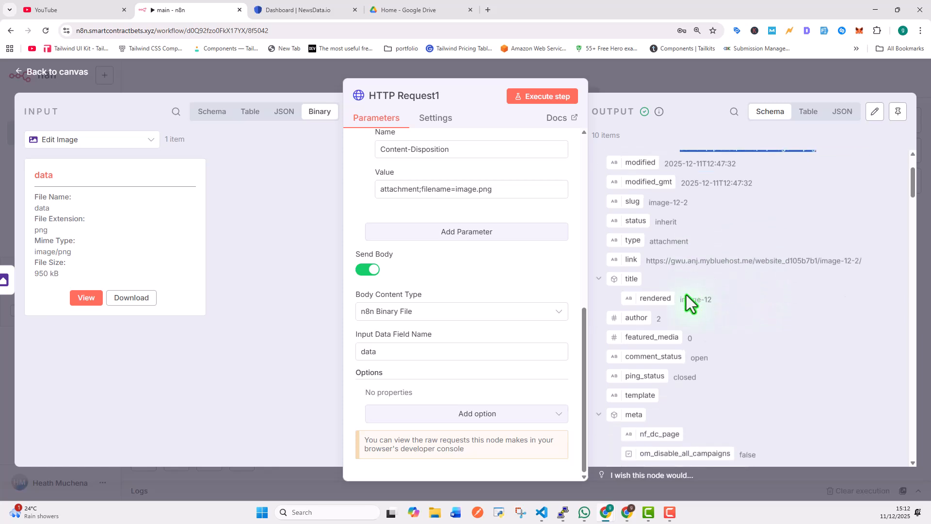
{"action": "scroll", "coordinate": [679, 297], "scroll_direction": "up", "scroll_amount": 2}
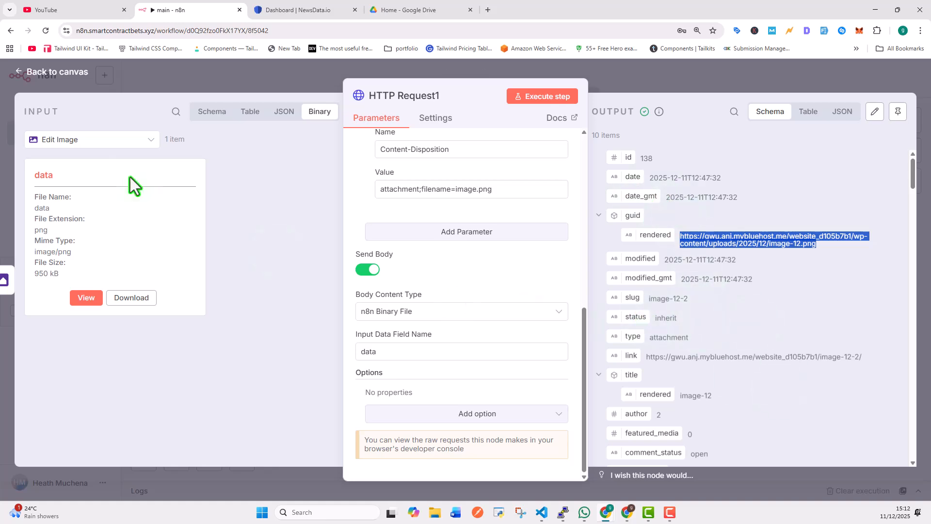
Return to the canvas and add another HTTP Request node after HTTP Request1
{"action": "left_click", "coordinate": [46, 74]}
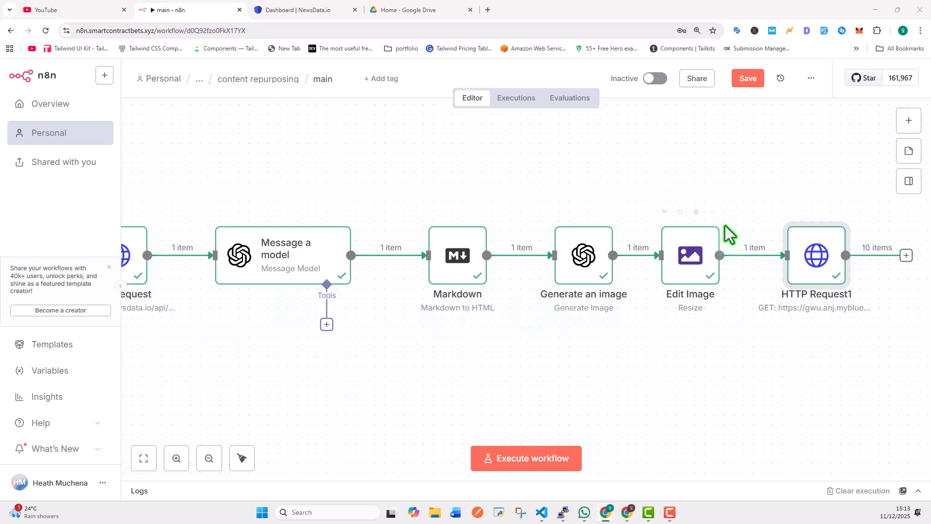
{"action": "left_click", "coordinate": [906, 256]}
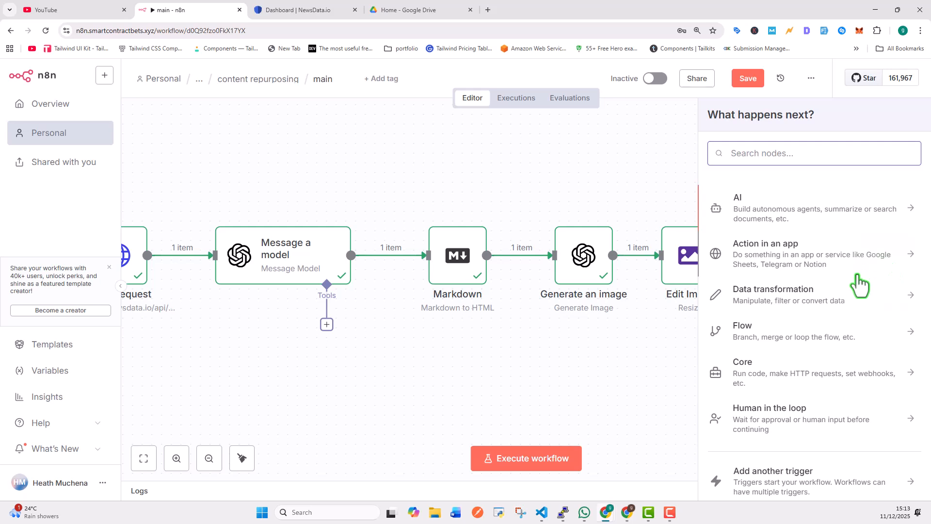
{"action": "type", "text": "http"}
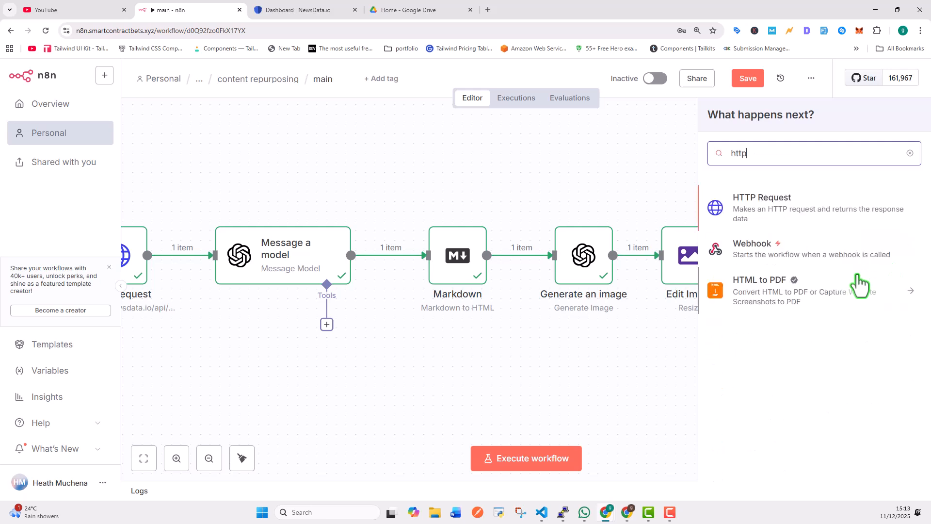
{"action": "left_click", "coordinate": [802, 201]}
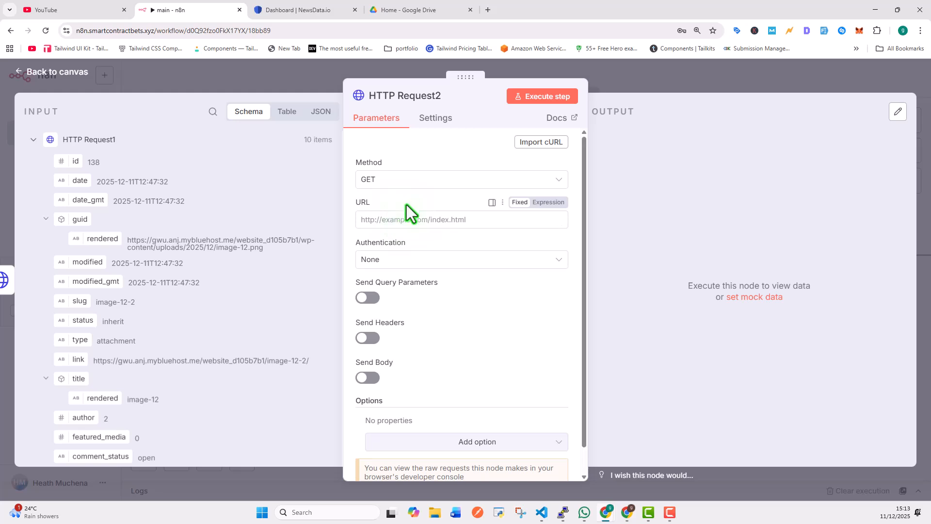
{"action": "left_click", "coordinate": [459, 222]}
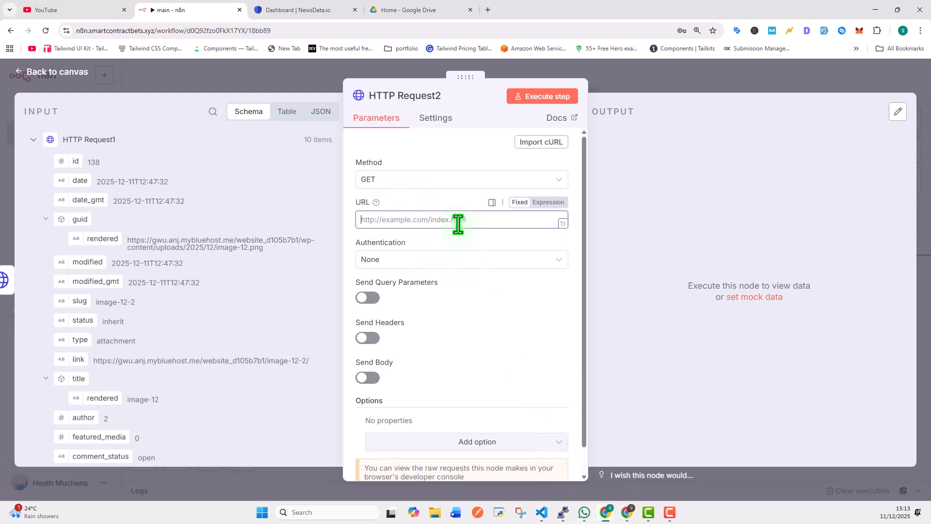
{"action": "type", "text": "attachment;filename=image.png"}
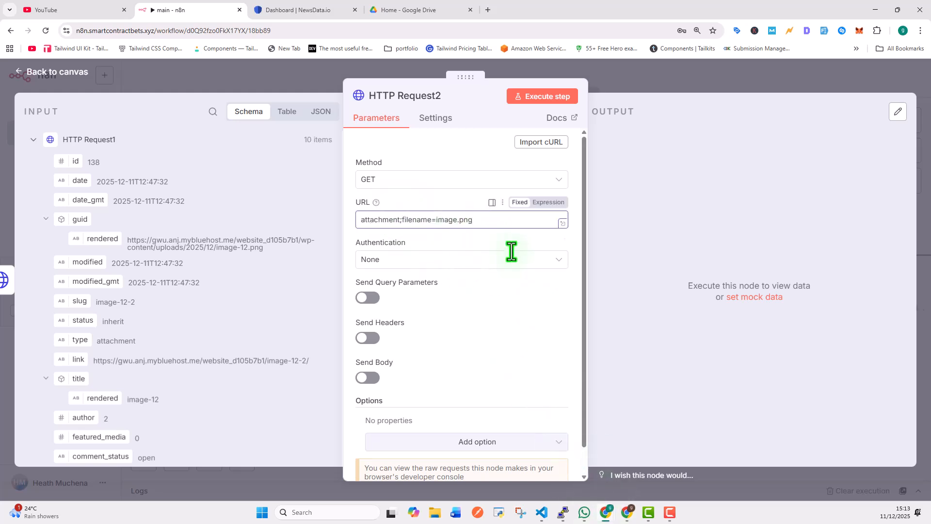
{"action": "left_click", "coordinate": [629, 514]}
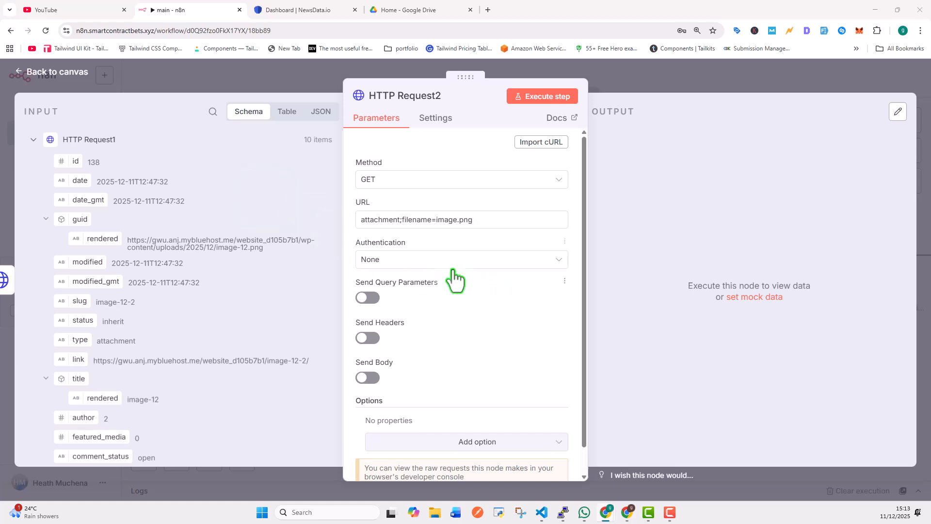
{"action": "left_click", "coordinate": [482, 222]}
{"action": "key", "text": "ctrl+a"}
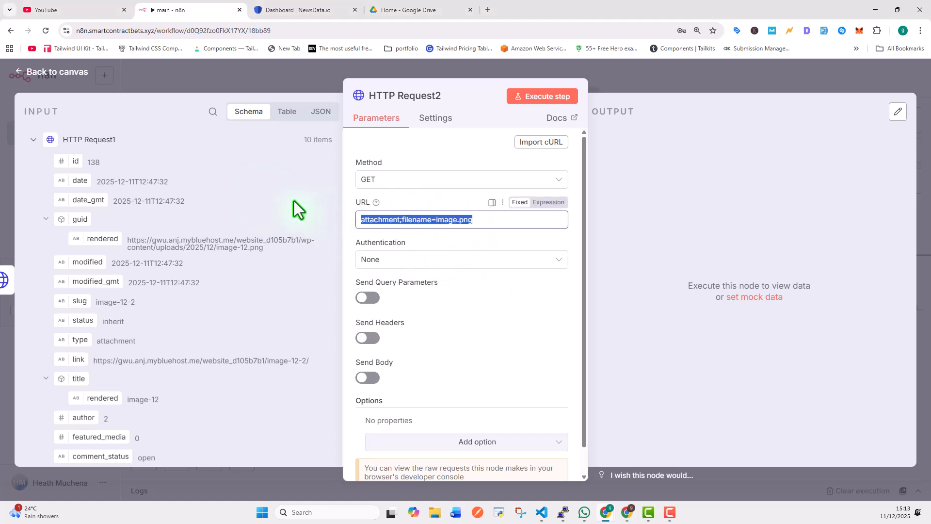
{"action": "key", "text": "ctrl+v"}
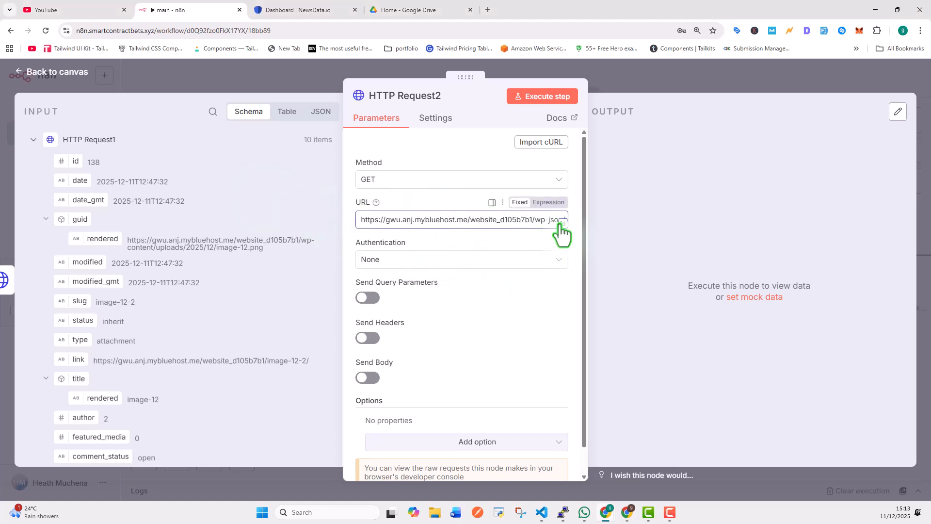
Review the wp-json path and the posts endpoint within the HTTP Request2 node's full URL
{"action": "left_click", "coordinate": [561, 224]}
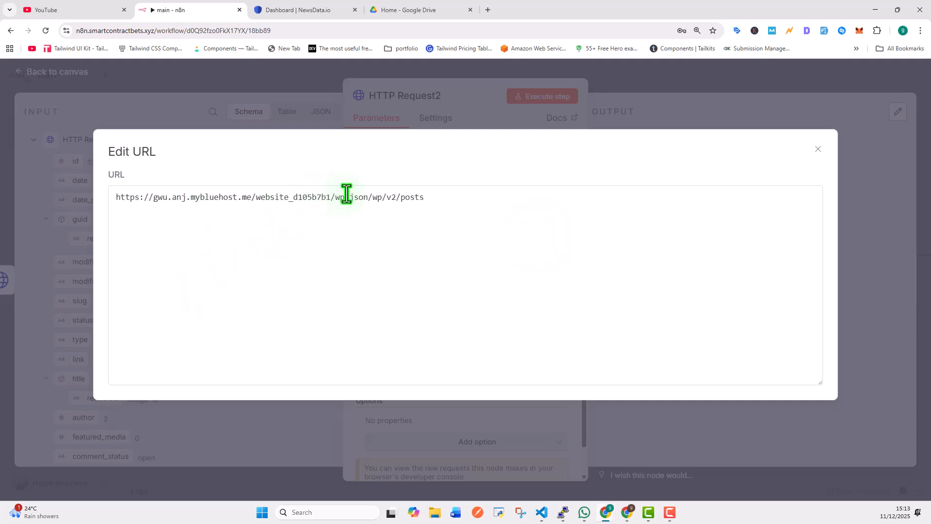
{"action": "left_click_drag", "start_coordinate": [334, 198], "coordinate": [369, 199]}
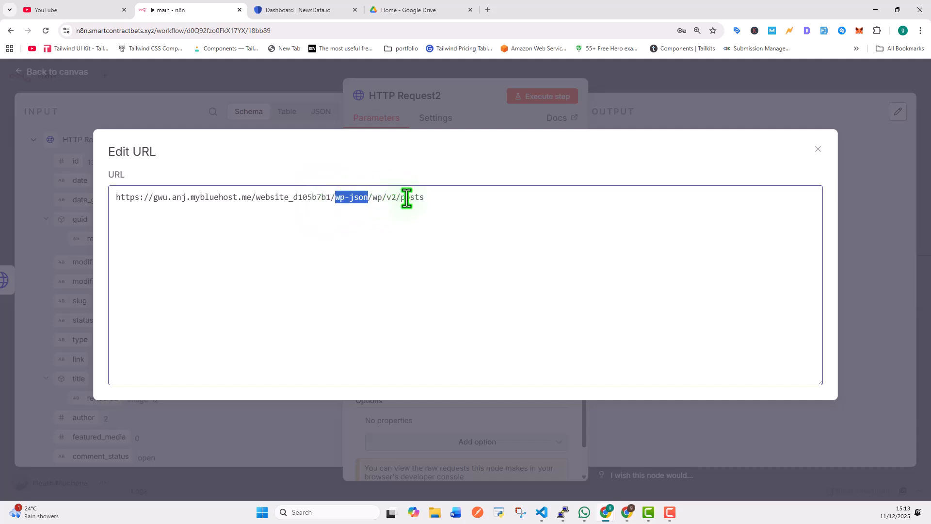
{"action": "left_click_drag", "start_coordinate": [425, 198], "coordinate": [396, 199]}
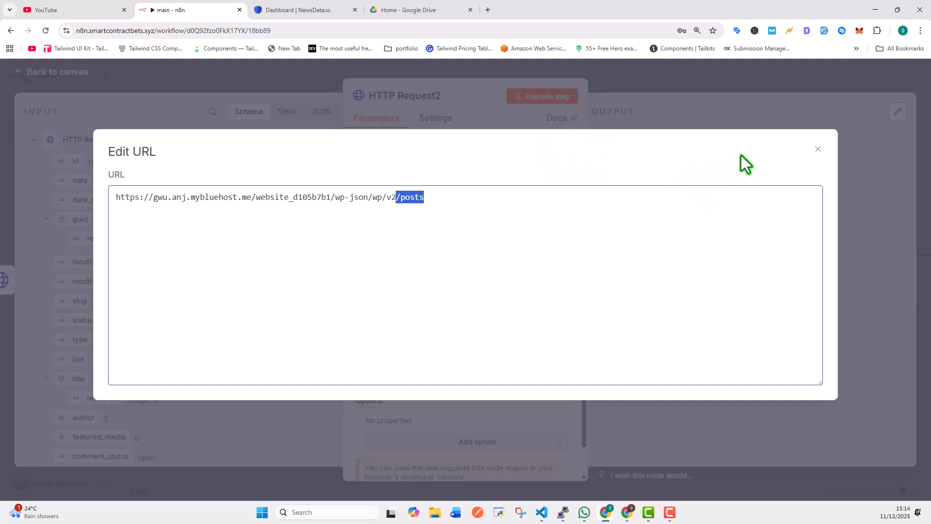
{"action": "left_click", "coordinate": [818, 150]}
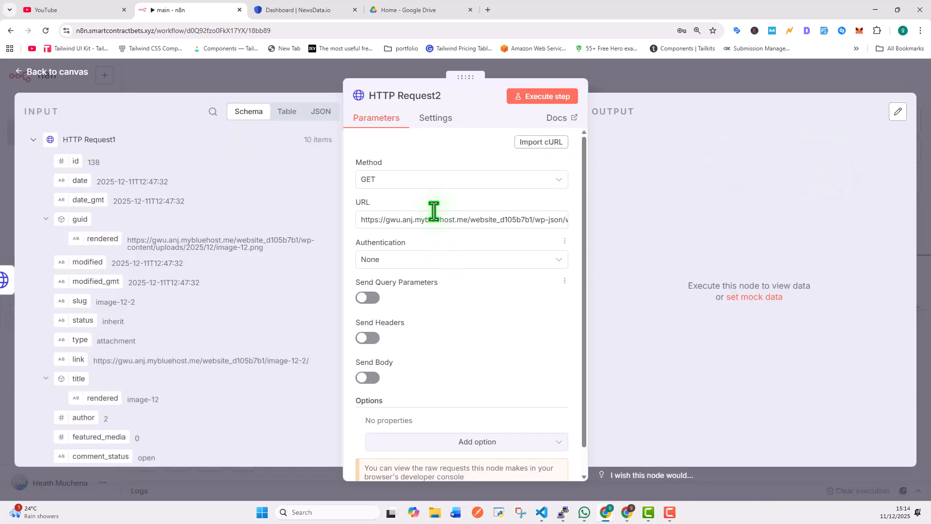
Set the HTTP Request2 node's method to POST and its authentication to the predefined Wordpress API credential type
{"action": "left_click", "coordinate": [410, 181]}
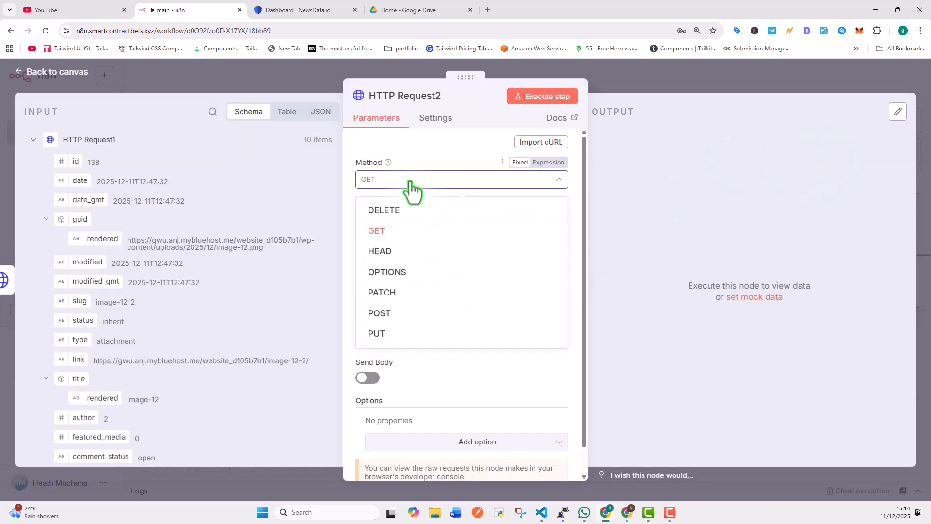
{"action": "left_click", "coordinate": [380, 313]}
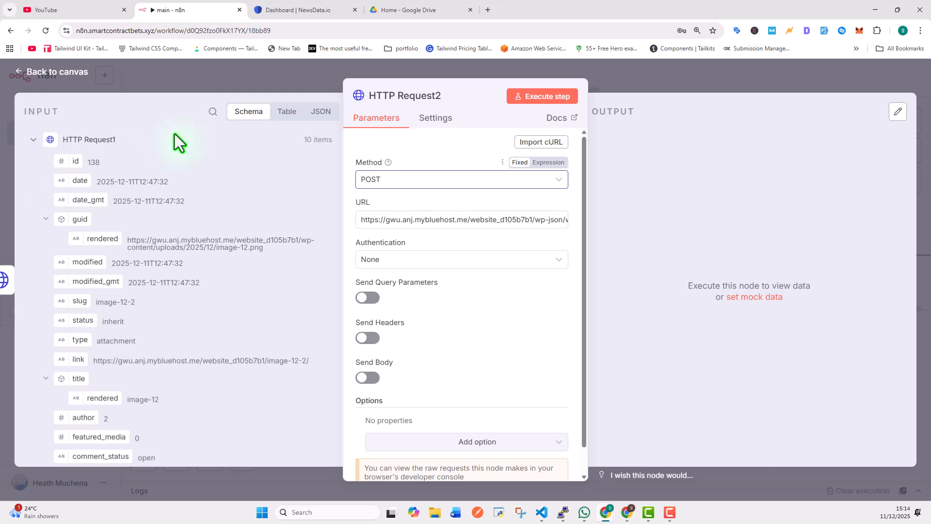
{"action": "left_click", "coordinate": [402, 262]}
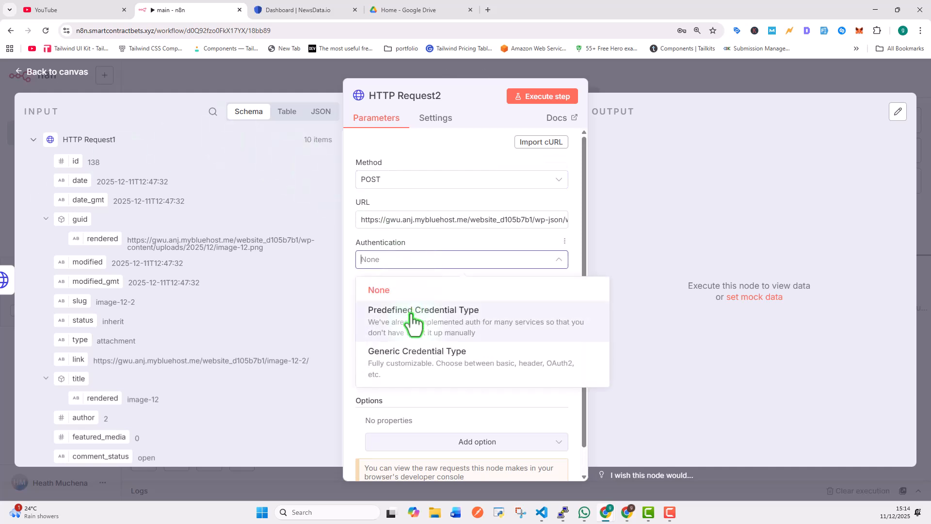
{"action": "left_click", "coordinate": [412, 320]}
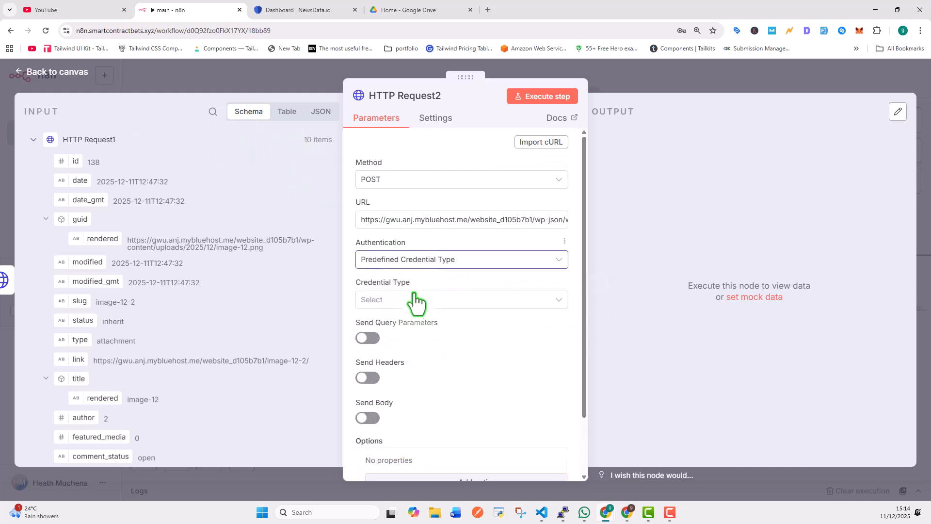
{"action": "left_click", "coordinate": [416, 300]}
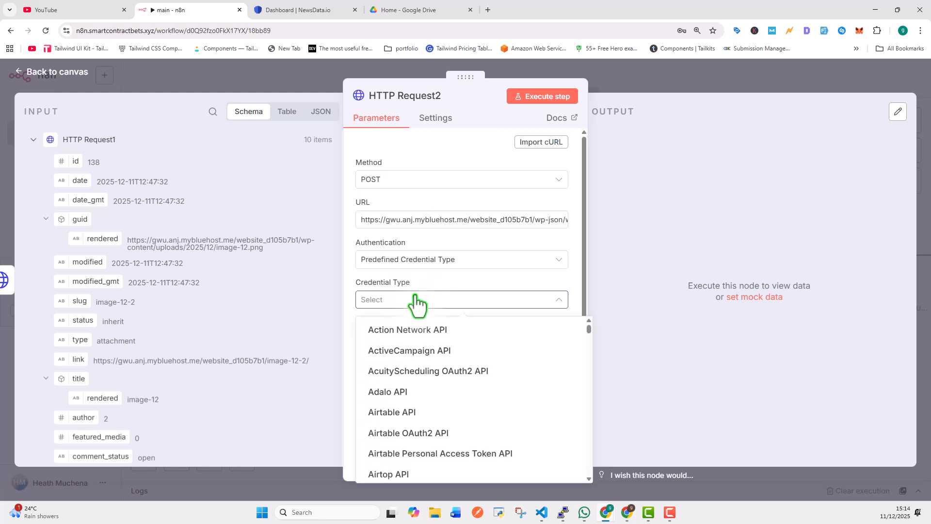
{"action": "type", "text": "word"}
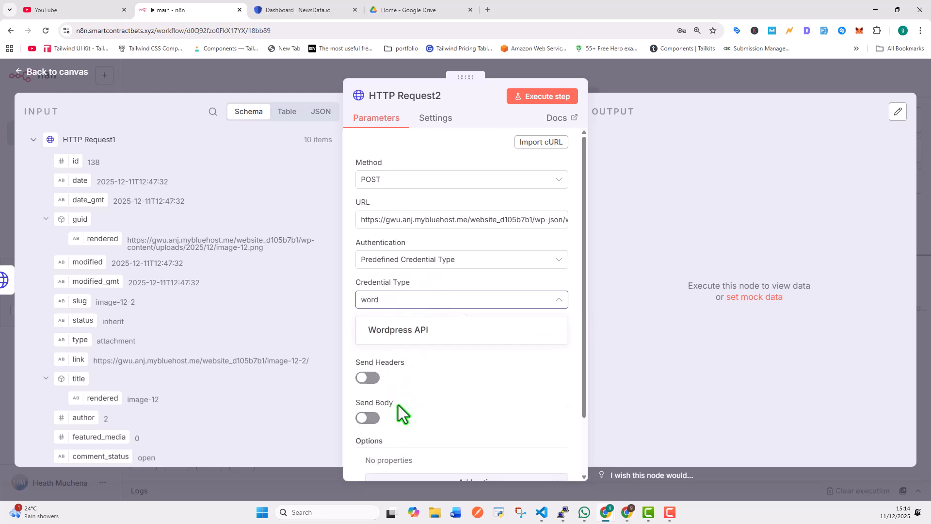
{"action": "left_click", "coordinate": [415, 330]}
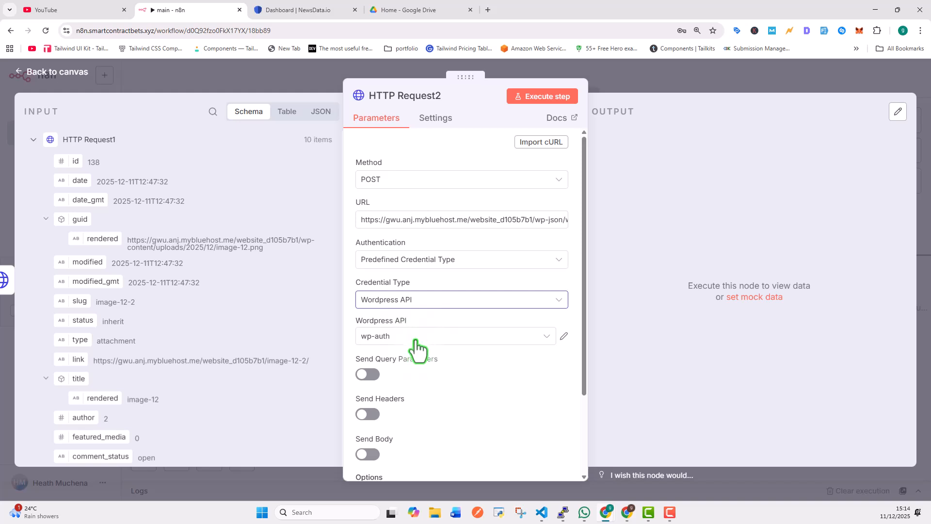
Choose the existing "wordpress tutorial" credential for the node's Wordpress API authentication
{"action": "left_click", "coordinate": [418, 336]}
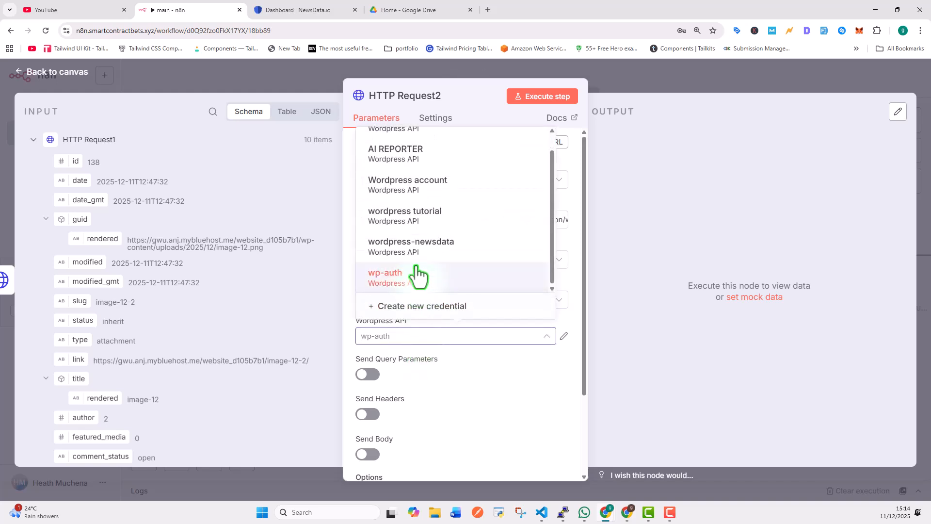
{"action": "scroll", "coordinate": [429, 270], "scroll_direction": "up", "scroll_amount": 1}
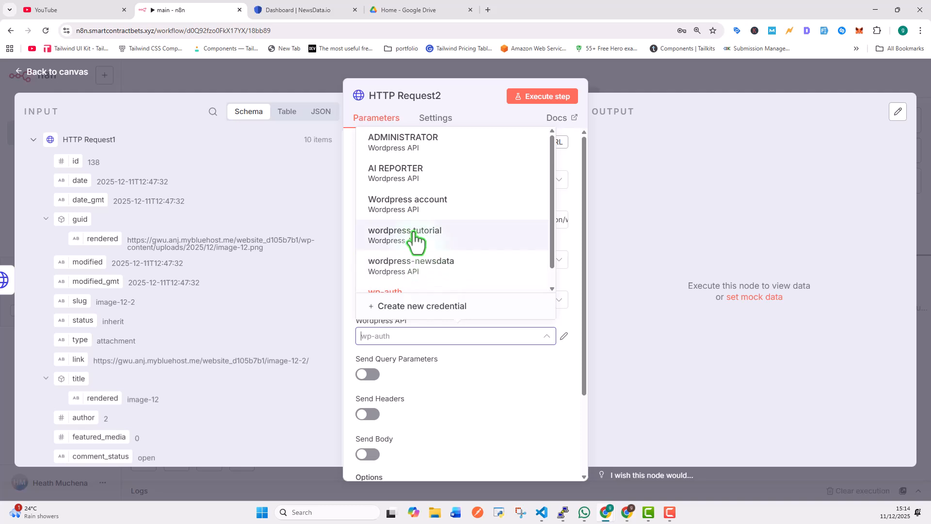
{"action": "left_click", "coordinate": [416, 234]}
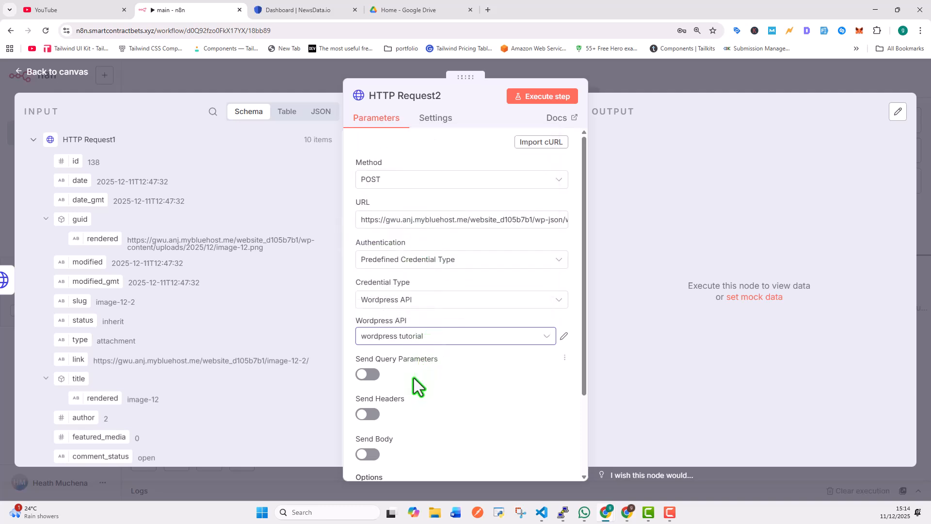
Enable sending a request body in HTTP Request2 and set the body content type to Form-Data
{"action": "scroll", "coordinate": [414, 377], "scroll_direction": "down", "scroll_amount": 3}
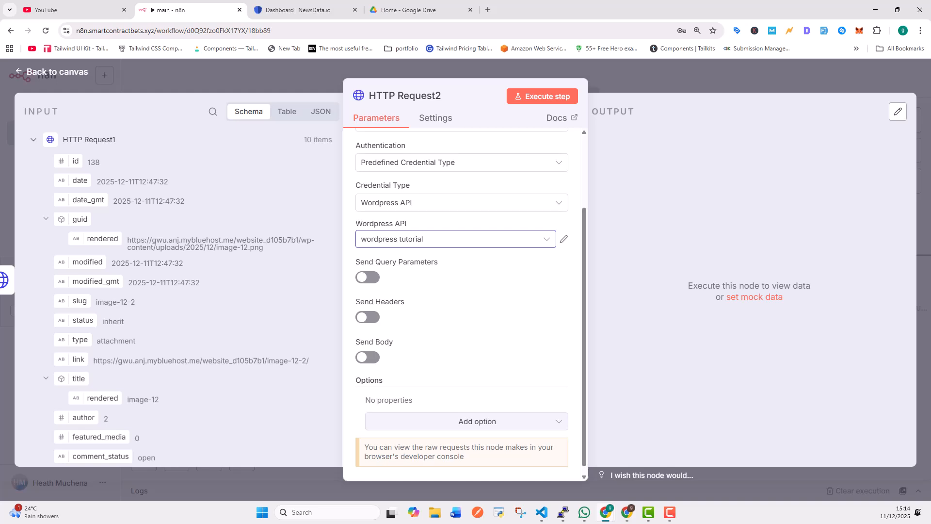
{"action": "left_click", "coordinate": [375, 362]}
{"action": "scroll", "coordinate": [455, 324], "scroll_direction": "down", "scroll_amount": 3}
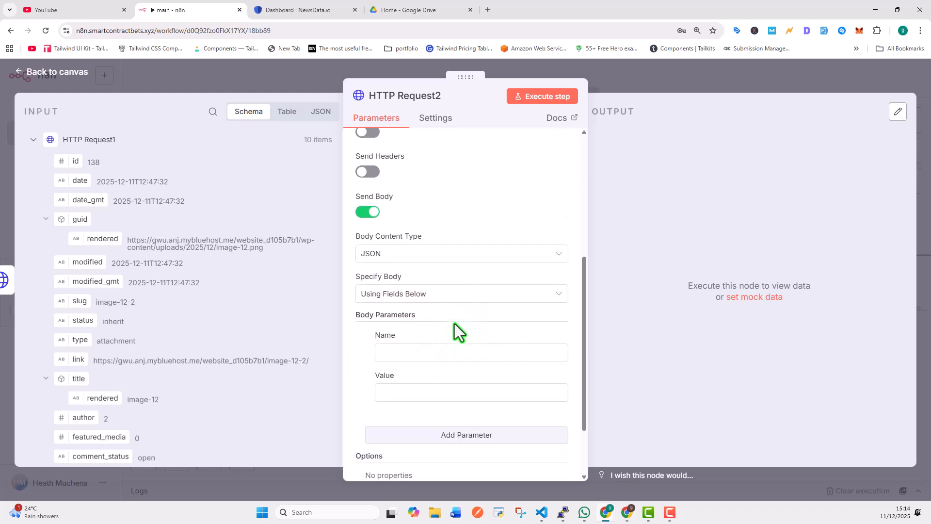
{"action": "left_click", "coordinate": [408, 256]}
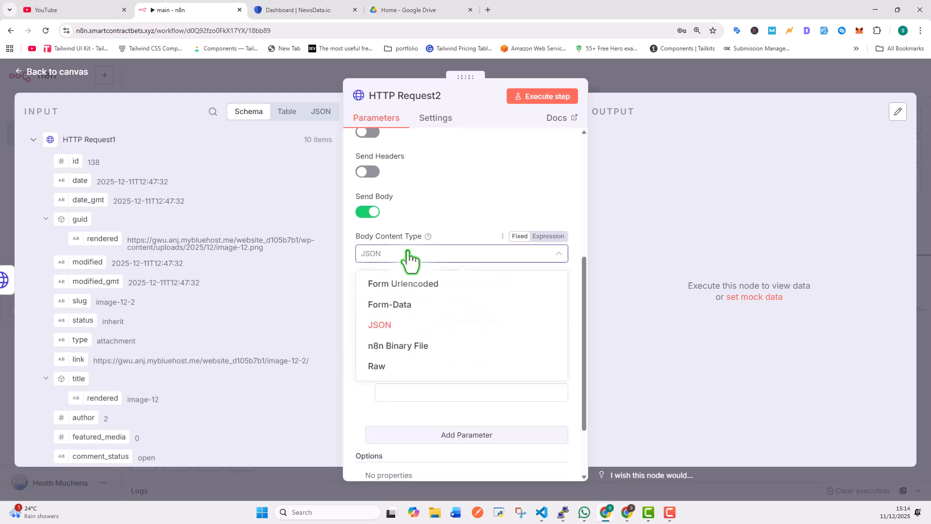
{"action": "left_click", "coordinate": [390, 306]}
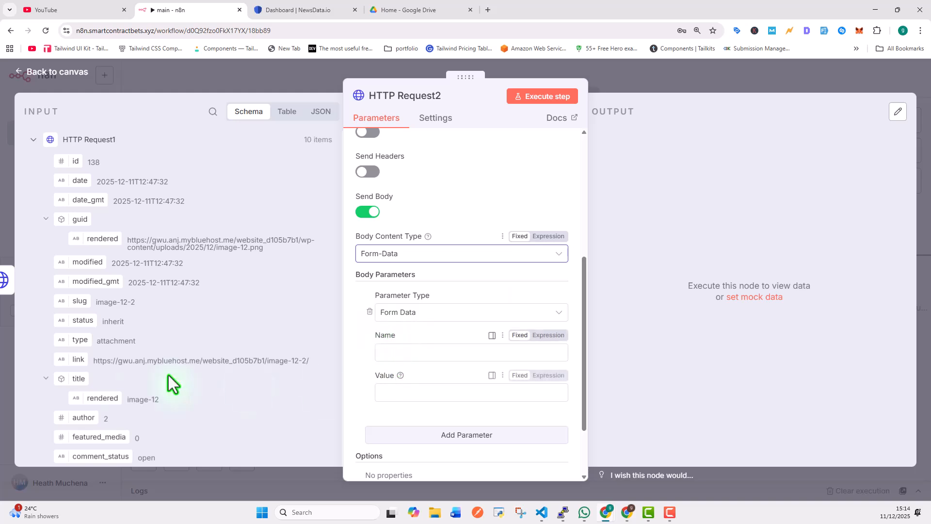
{"action": "left_click", "coordinate": [347, 280]}
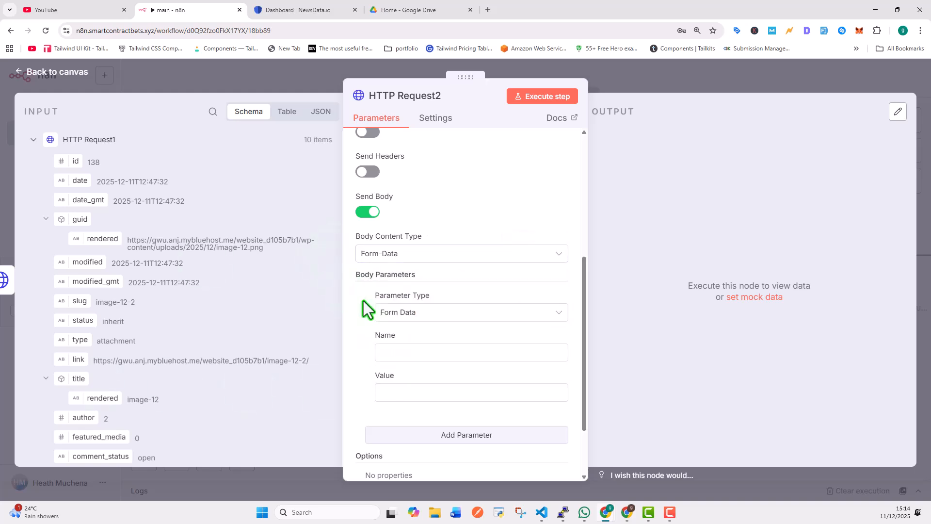
Fill in the first form-data body parameter with the name status and the value publish
{"action": "scroll", "coordinate": [406, 357], "scroll_direction": "down", "scroll_amount": 1}
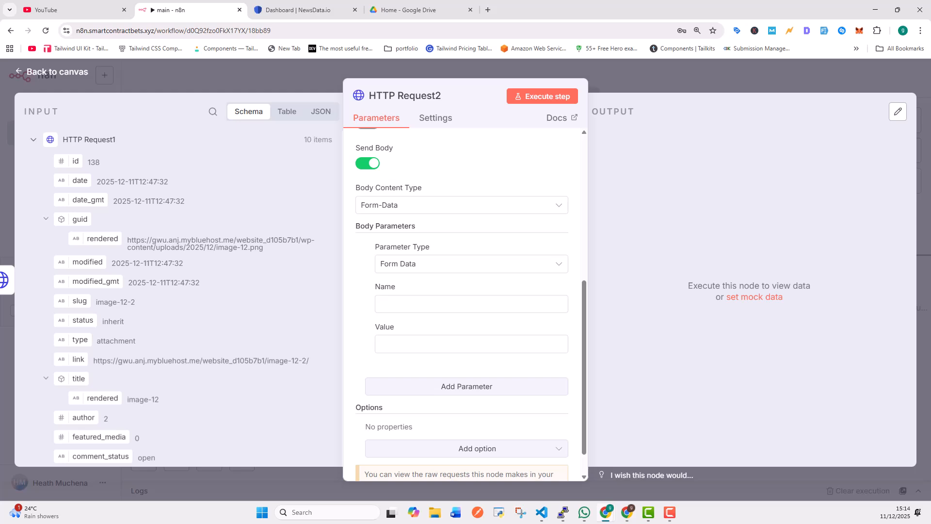
{"action": "left_click", "coordinate": [396, 310]}
{"action": "type", "text": "status"}
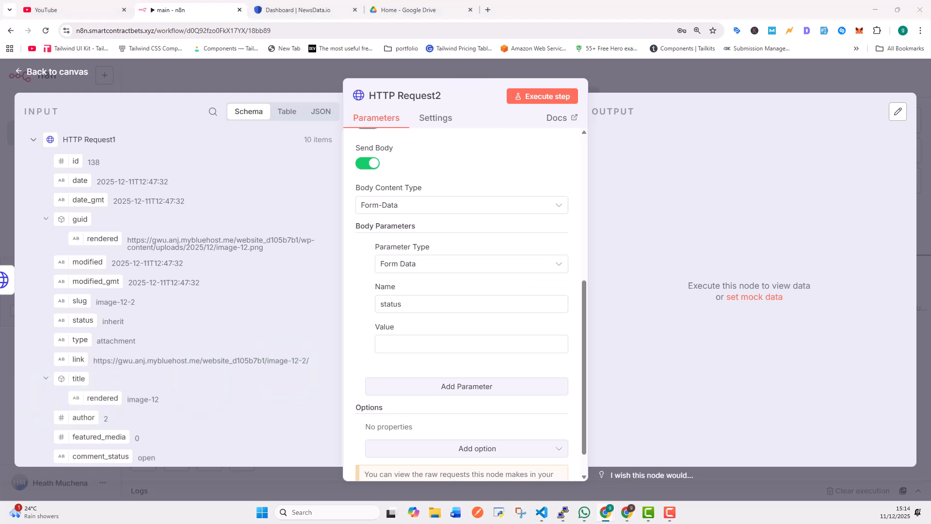
{"action": "left_click", "coordinate": [431, 344]}
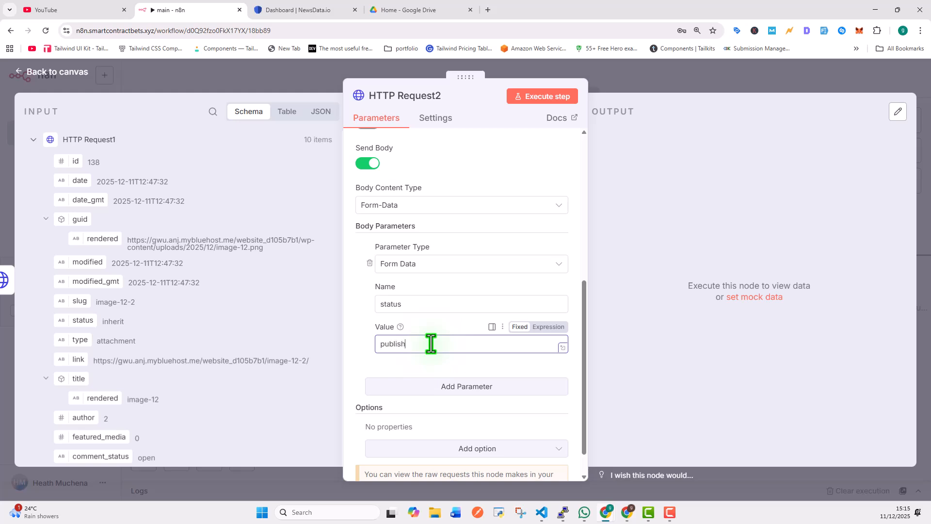
Add a featured_media body parameter and map its value to the HTTP Request1 media id, {{ $json.id }}
{"action": "left_click", "coordinate": [440, 391]}
{"action": "scroll", "coordinate": [439, 361], "scroll_direction": "down", "scroll_amount": 3}
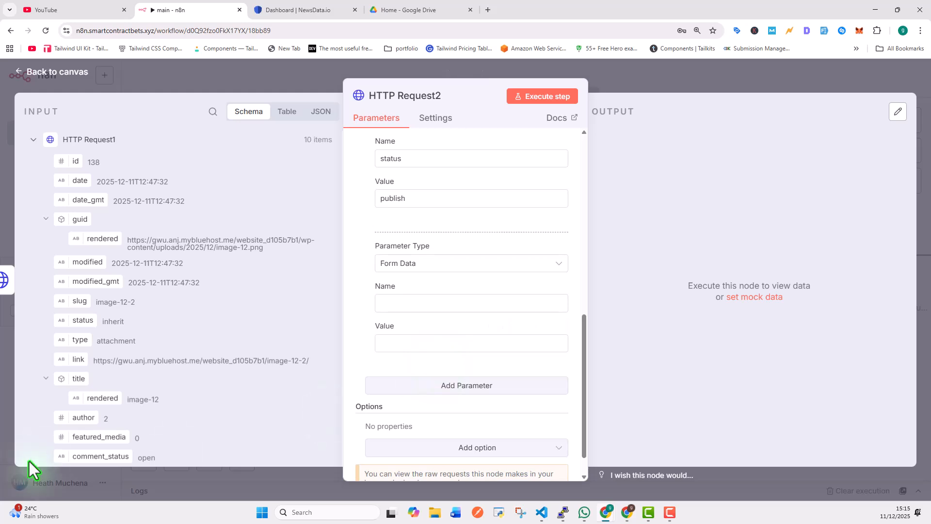
{"action": "left_click", "coordinate": [439, 305]}
{"action": "type", "text": "featured_media"}
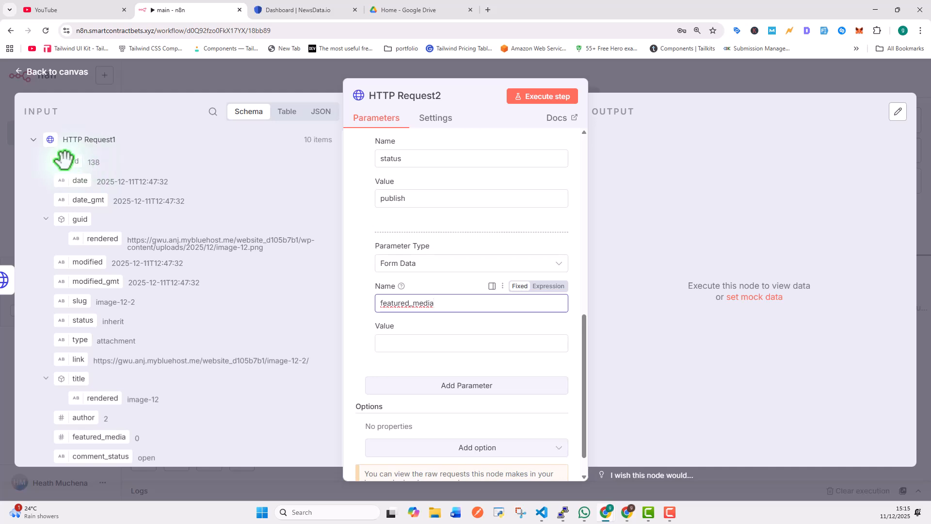
{"action": "left_click_drag", "start_coordinate": [73, 160], "coordinate": [402, 344]}
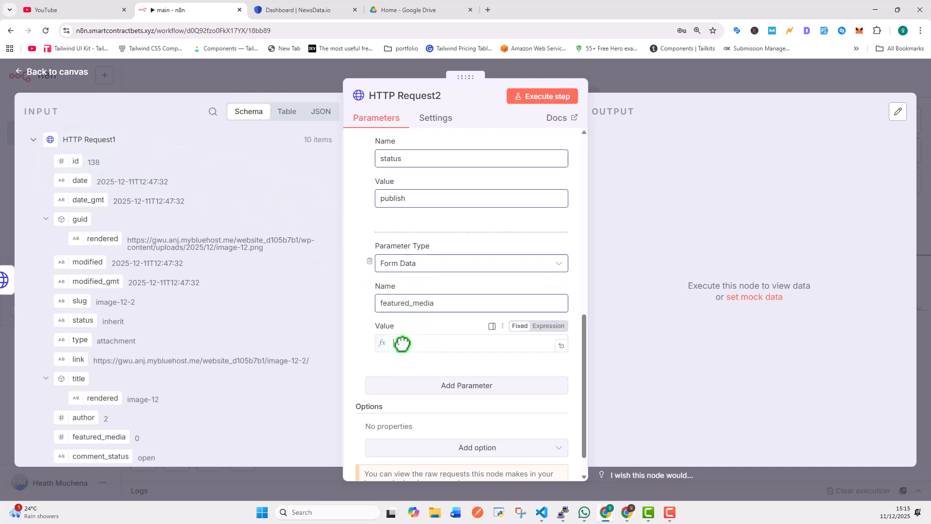
{"action": "left_click", "coordinate": [359, 333]}
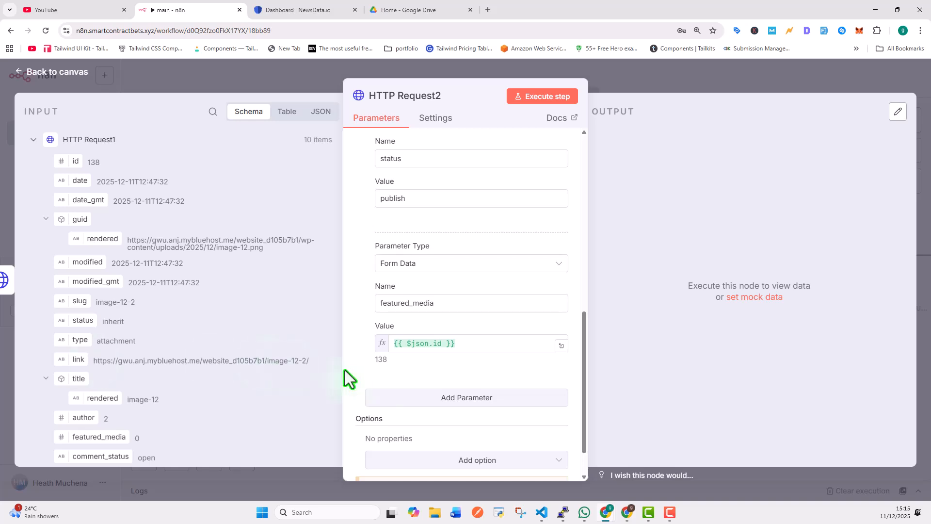
Add a third form-data body parameter named title
{"action": "left_click", "coordinate": [439, 398]}
{"action": "scroll", "coordinate": [430, 410], "scroll_direction": "down", "scroll_amount": 3}
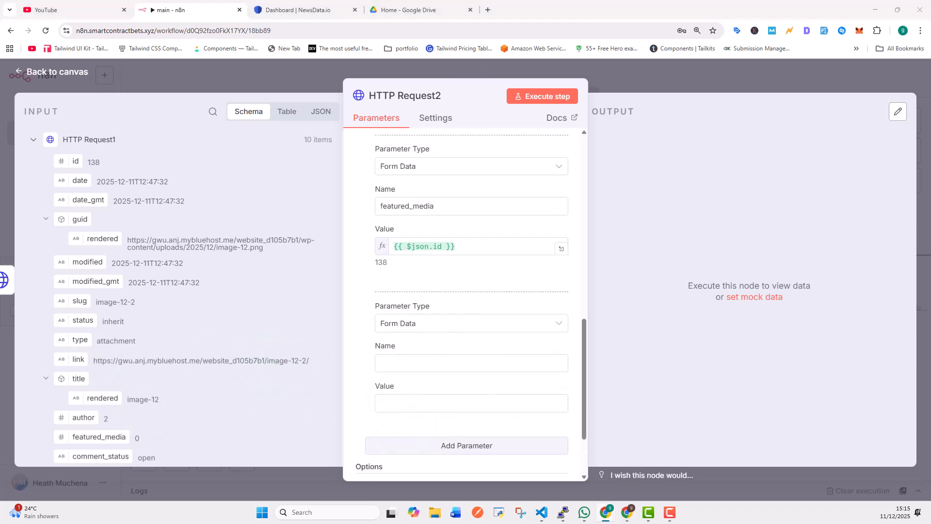
{"action": "left_click", "coordinate": [390, 363]}
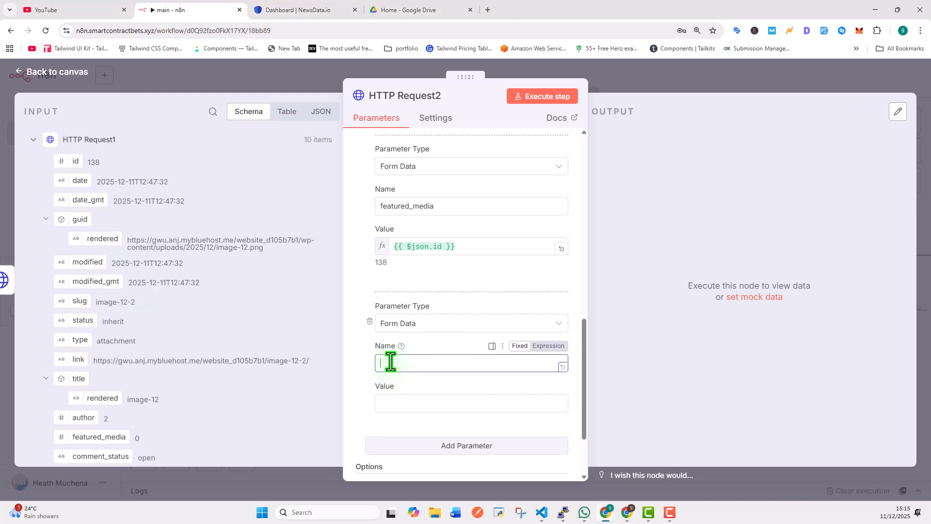
{"action": "type", "text": "title"}
Map the title parameter's value to the first news result's title from the HTTP Request node, {{ $('HTTP Request').item.json.results[0].title }}
{"action": "scroll", "coordinate": [240, 332], "scroll_direction": "down", "scroll_amount": 10}
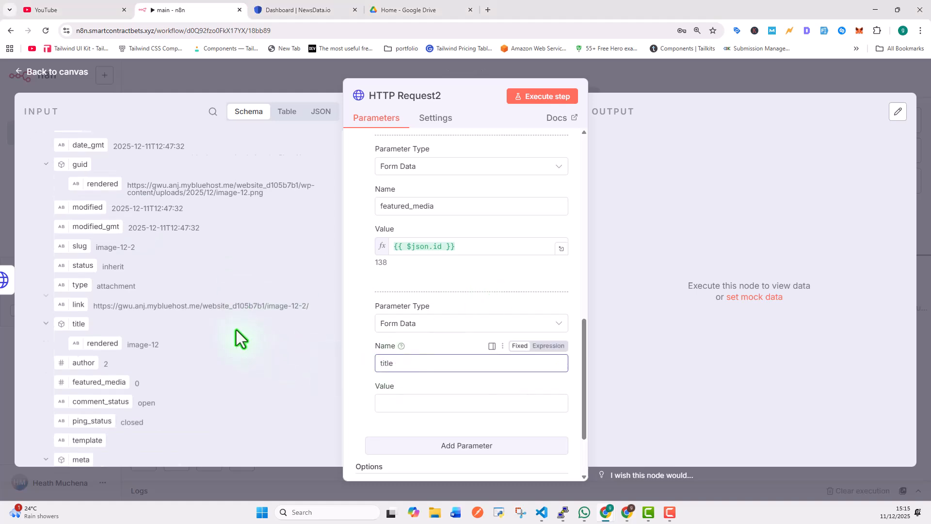
{"action": "scroll", "coordinate": [237, 329], "scroll_direction": "down", "scroll_amount": 10}
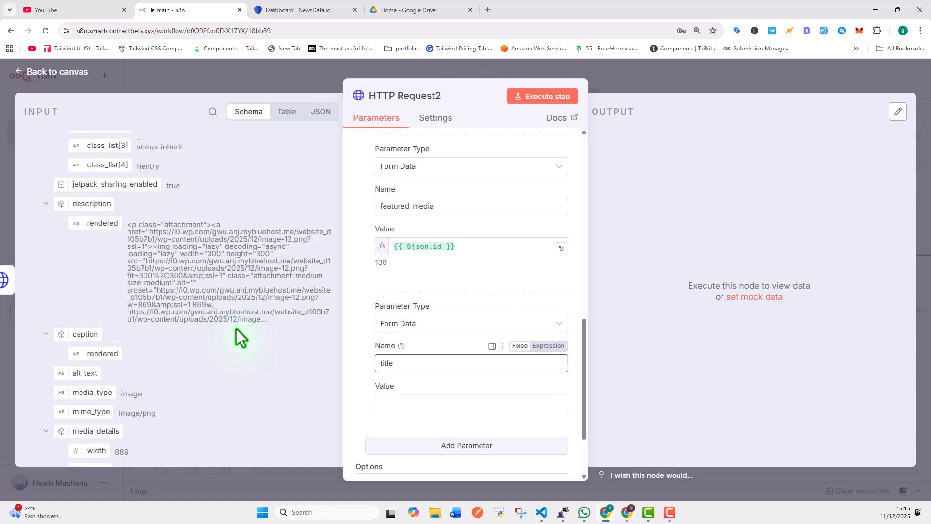
{"action": "scroll", "coordinate": [236, 329], "scroll_direction": "down", "scroll_amount": 10}
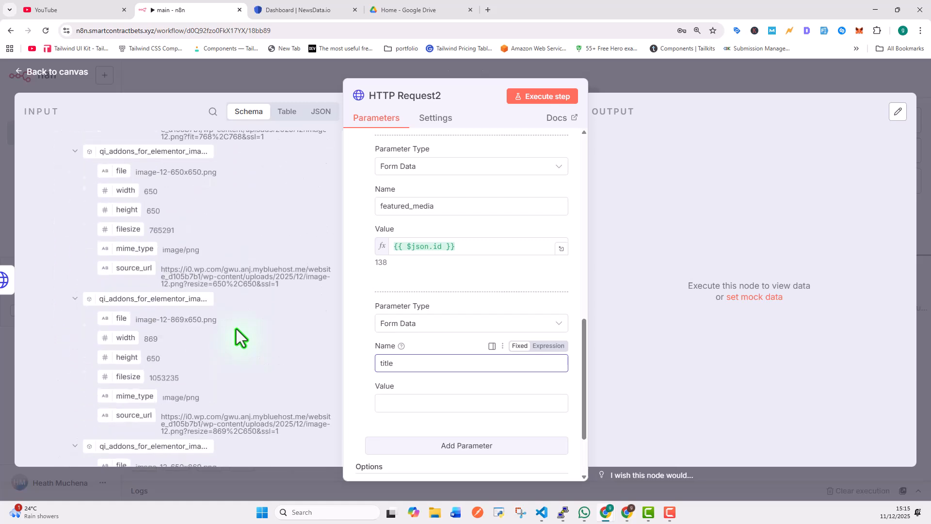
{"action": "scroll", "coordinate": [236, 329], "scroll_direction": "up", "scroll_amount": 5}
{"action": "scroll", "coordinate": [237, 328], "scroll_direction": "up", "scroll_amount": 15}
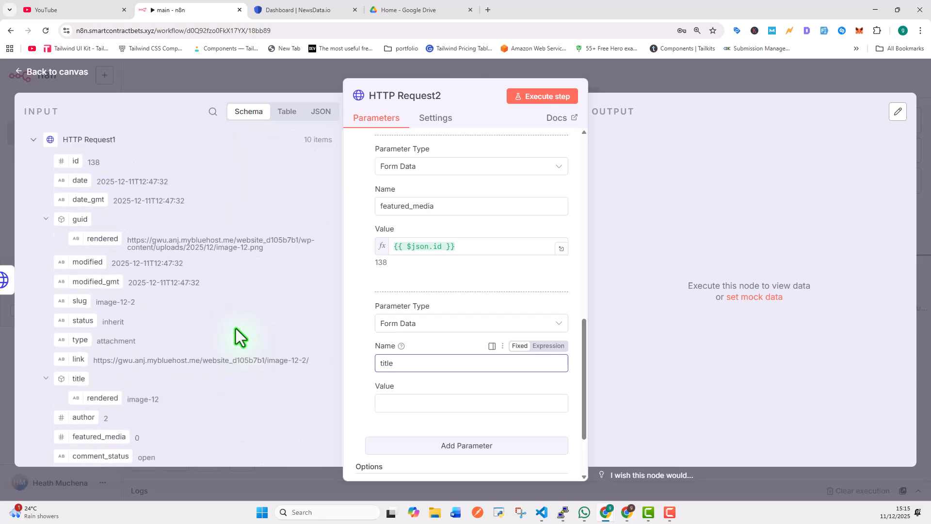
{"action": "left_click", "coordinate": [33, 139]}
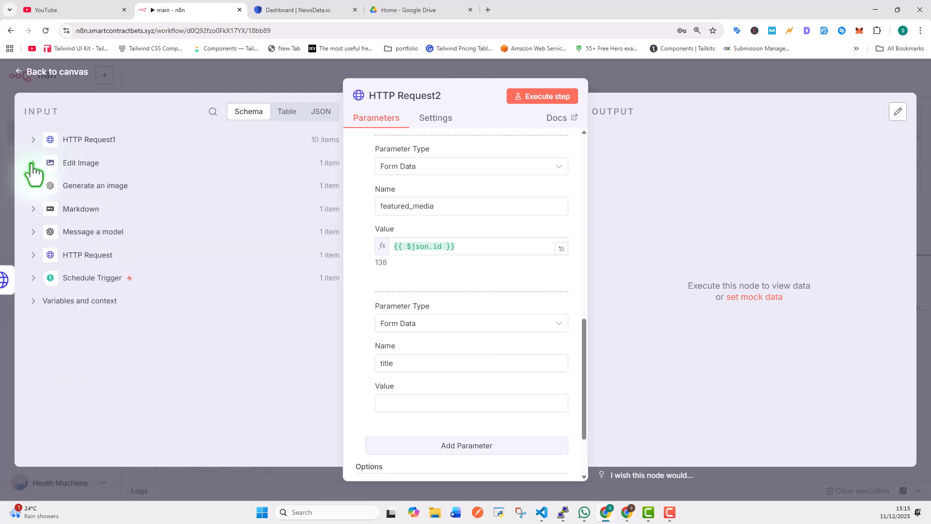
{"action": "left_click", "coordinate": [33, 255]}
{"action": "scroll", "coordinate": [187, 344], "scroll_direction": "down", "scroll_amount": 2}
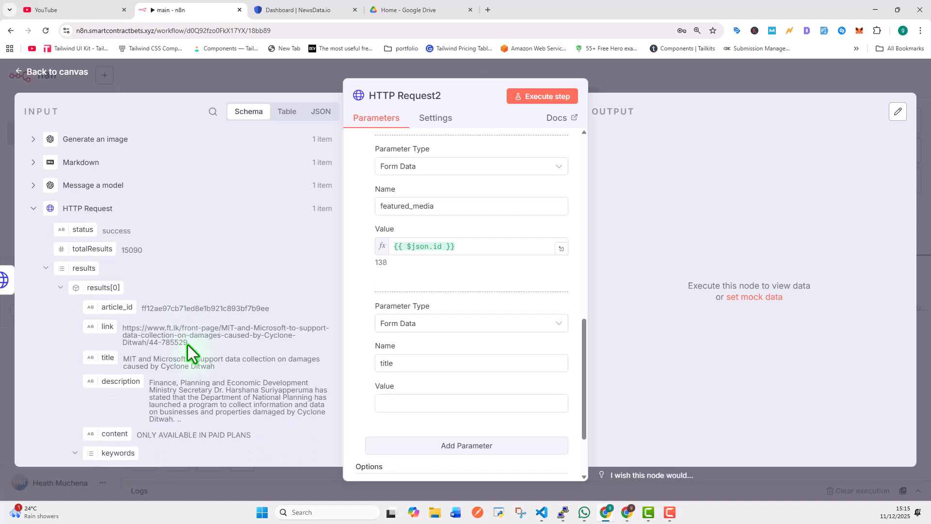
{"action": "scroll", "coordinate": [186, 342], "scroll_direction": "down", "scroll_amount": 3}
{"action": "scroll", "coordinate": [185, 342], "scroll_direction": "up", "scroll_amount": 2}
{"action": "left_click_drag", "start_coordinate": [104, 266], "coordinate": [388, 405]}
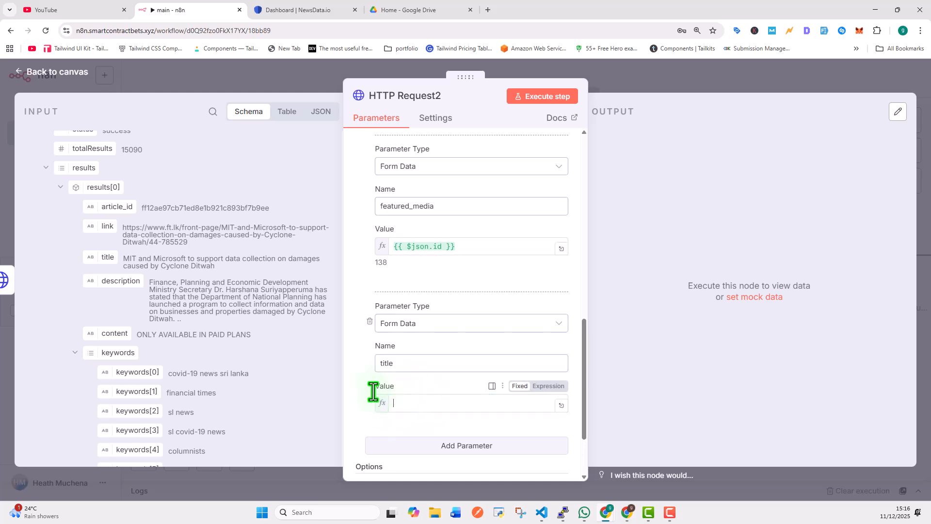
{"action": "scroll", "coordinate": [377, 383], "scroll_direction": "down", "scroll_amount": 1}
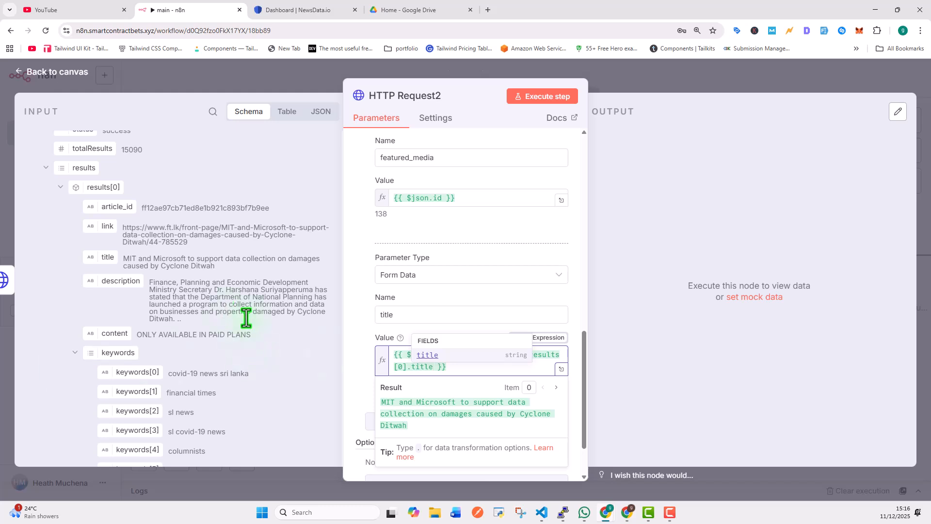
{"action": "left_click", "coordinate": [360, 339]}
Add a fourth form-data body parameter named content
{"action": "scroll", "coordinate": [427, 405], "scroll_direction": "down", "scroll_amount": 1}
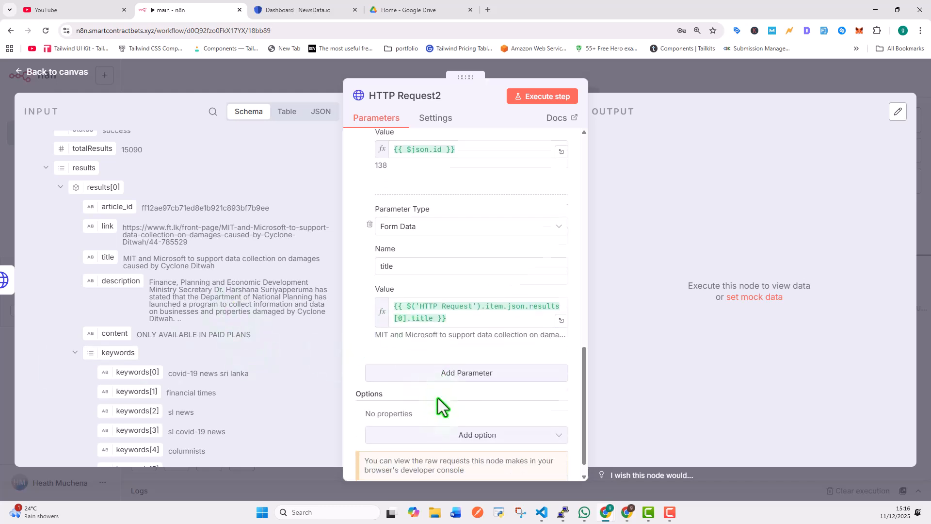
{"action": "left_click", "coordinate": [468, 379]}
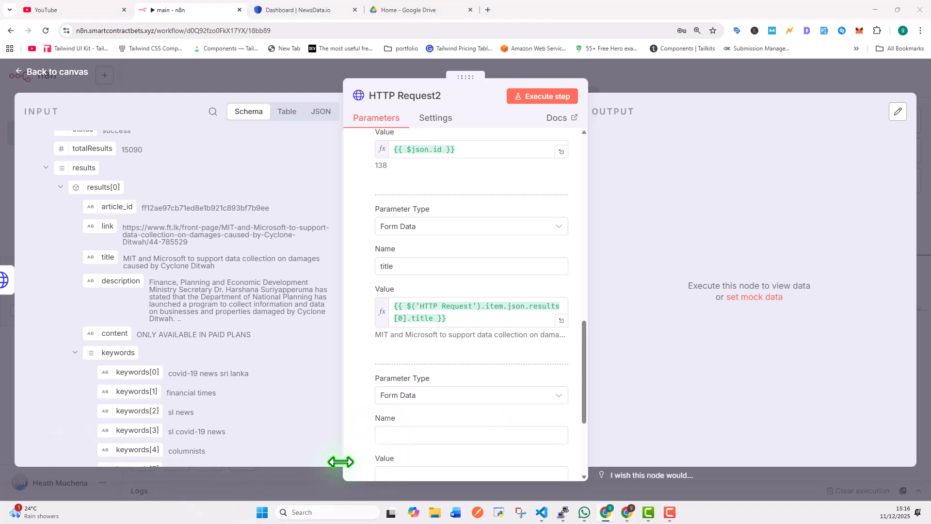
{"action": "left_click", "coordinate": [387, 436]}
{"action": "type", "text": "content"}
{"action": "key", "text": "ctrl+minus"}
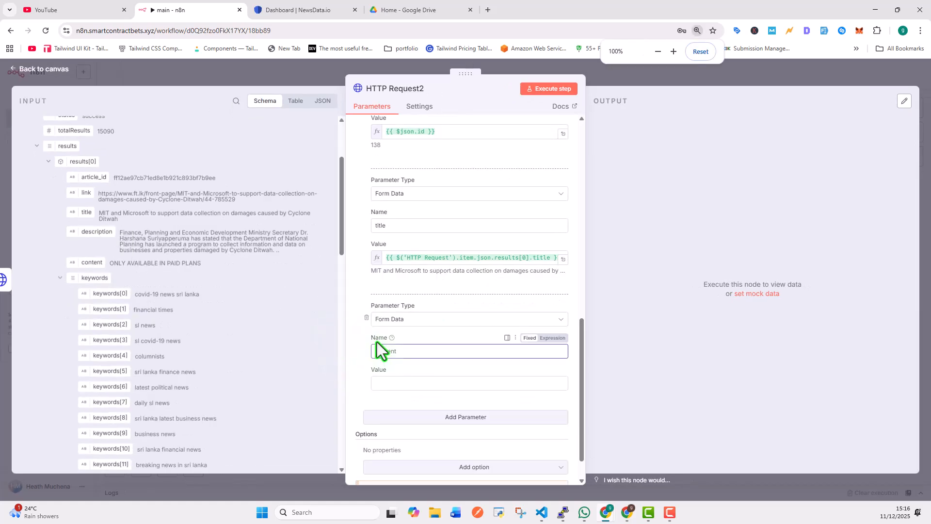
Map the content parameter's value to the Markdown node's HTML output, {{ $('Markdown').item.json.data }}
{"action": "left_click", "coordinate": [395, 384]}
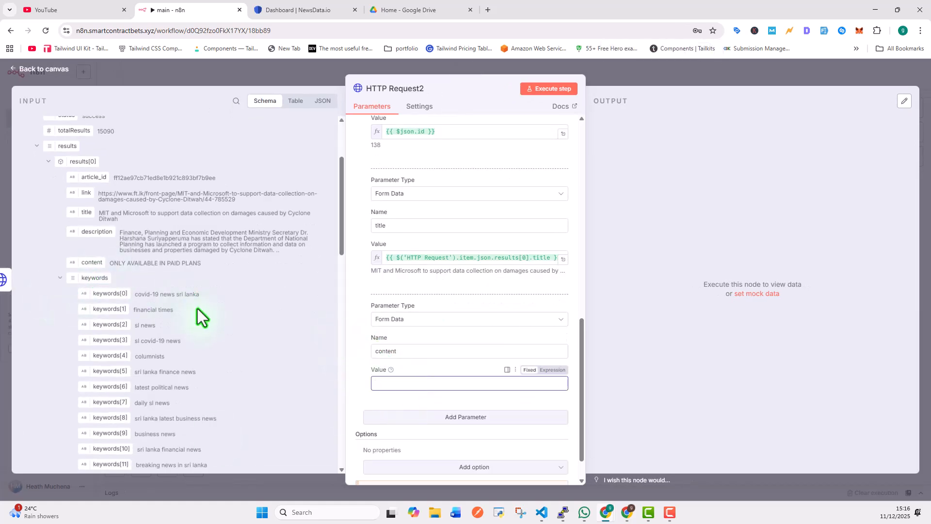
{"action": "scroll", "coordinate": [27, 194], "scroll_direction": "up", "scroll_amount": 3}
{"action": "left_click", "coordinate": [26, 215]}
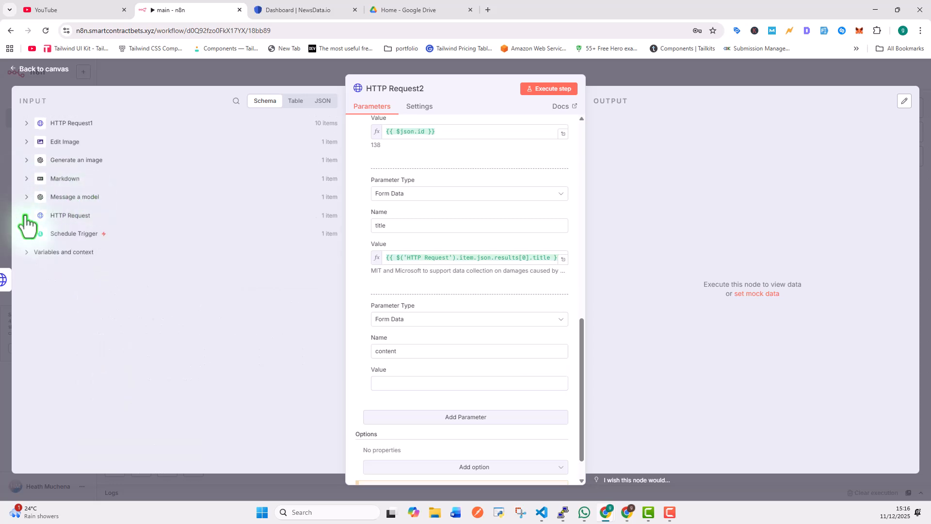
{"action": "left_click", "coordinate": [26, 178]}
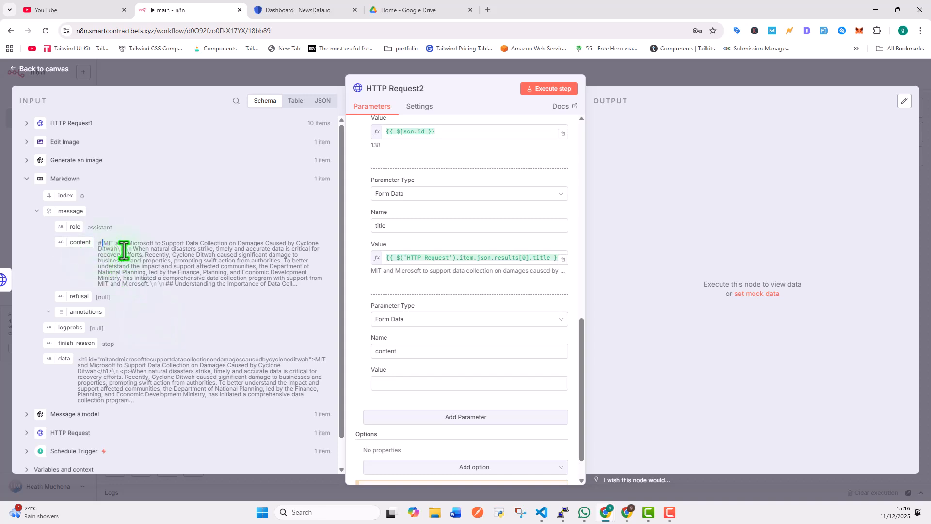
{"action": "left_click_drag", "start_coordinate": [102, 243], "coordinate": [163, 258]}
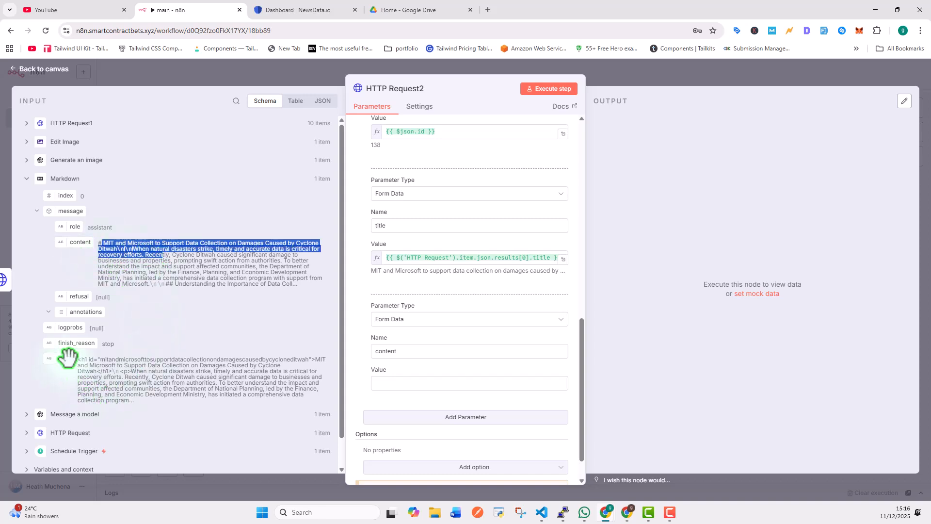
{"action": "left_click_drag", "start_coordinate": [62, 359], "coordinate": [373, 385]}
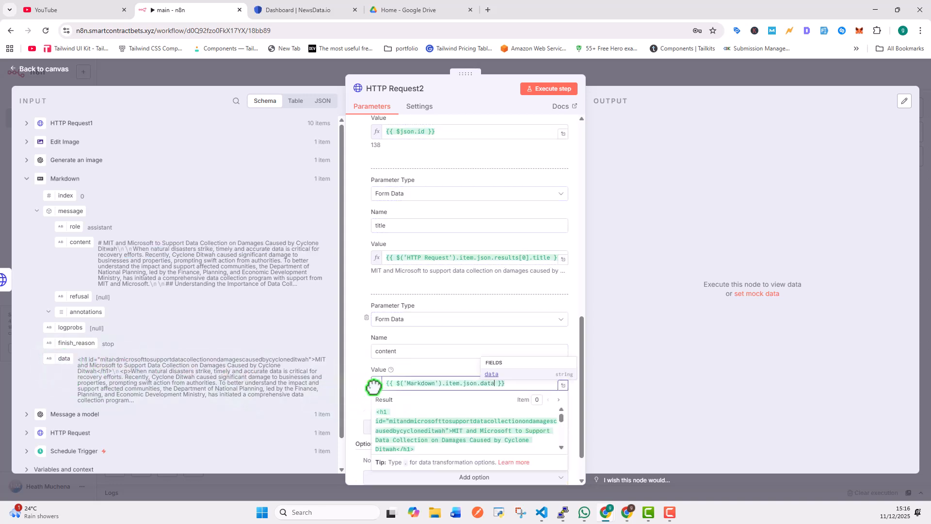
{"action": "left_click", "coordinate": [362, 369]}
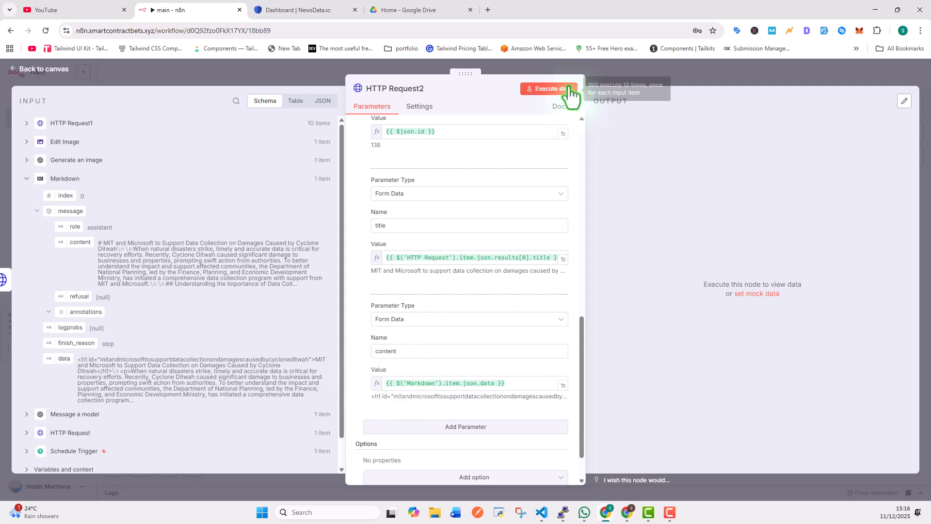
Execute the HTTP Request2 node to publish the post and review its returned output
{"action": "scroll", "coordinate": [454, 371], "scroll_direction": "down", "scroll_amount": 2}
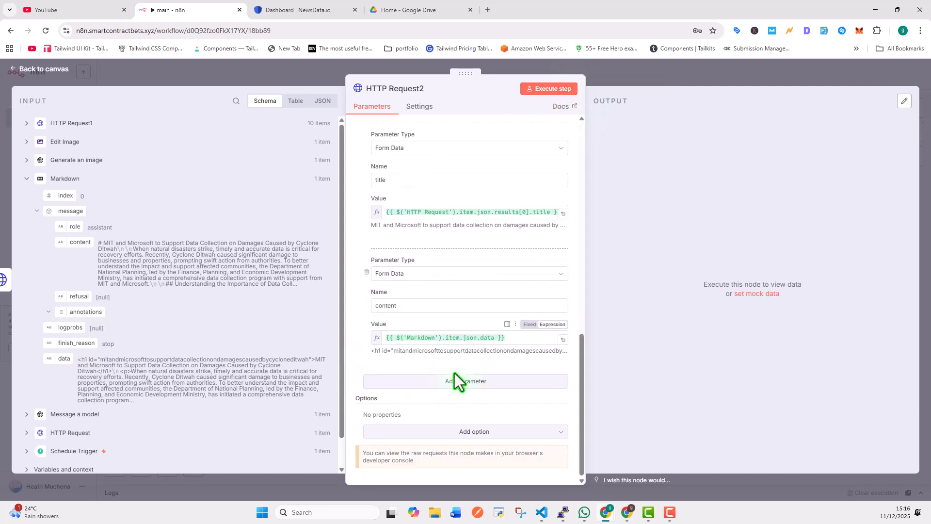
{"action": "left_click", "coordinate": [541, 93]}
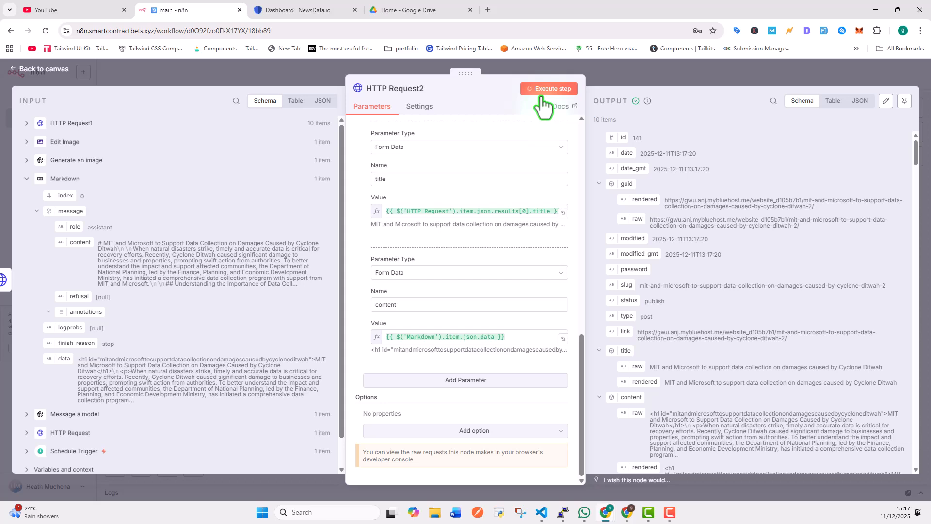
{"action": "scroll", "coordinate": [787, 323], "scroll_direction": "down", "scroll_amount": 3}
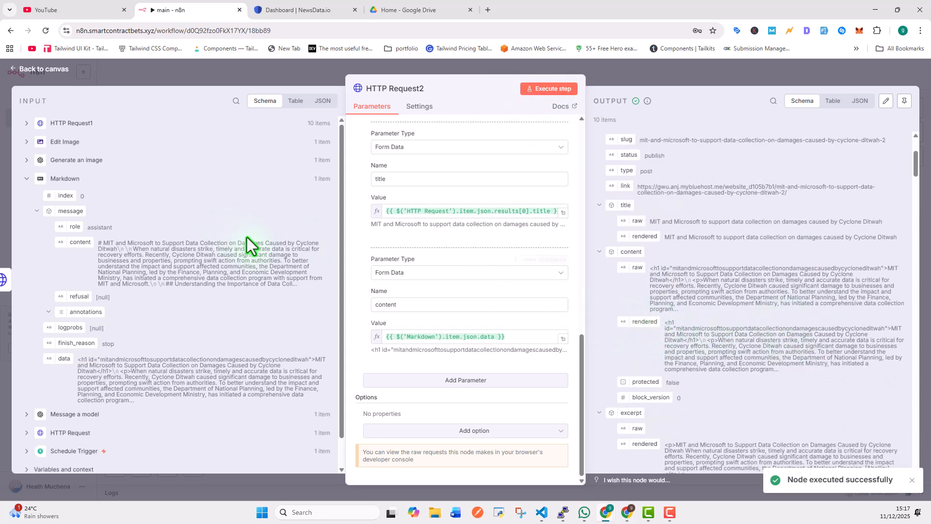
Switch to the WordPress site, reload its homepage and look through the listed posts for the newly published Cyclone Ditwah article
{"action": "left_click", "coordinate": [625, 514]}
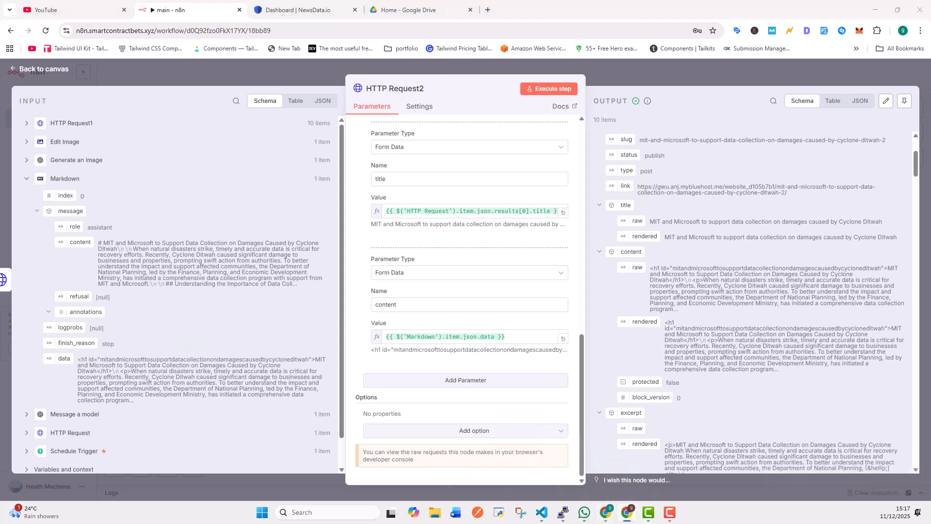
{"action": "left_click_drag", "start_coordinate": [14, 106], "coordinate": [388, 1]}
{"action": "scroll", "coordinate": [360, 333], "scroll_direction": "down", "scroll_amount": 7}
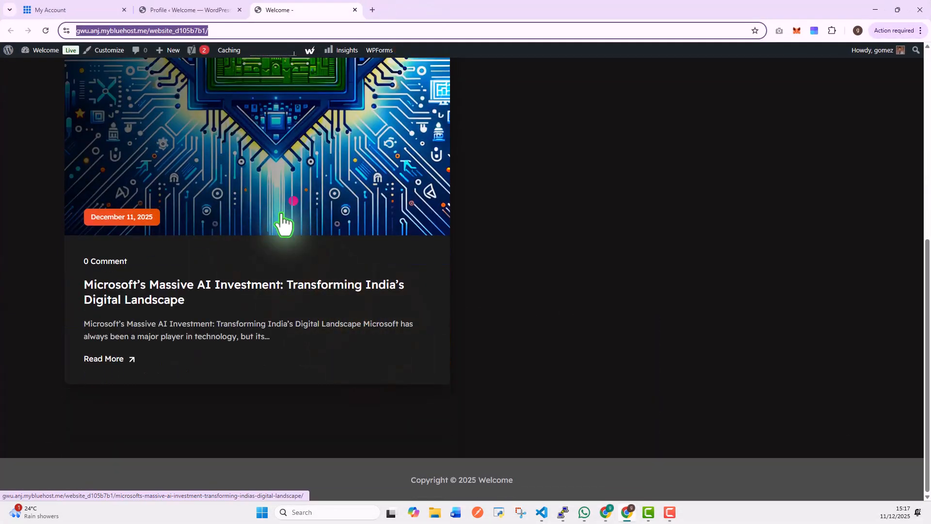
{"action": "left_click", "coordinate": [45, 32]}
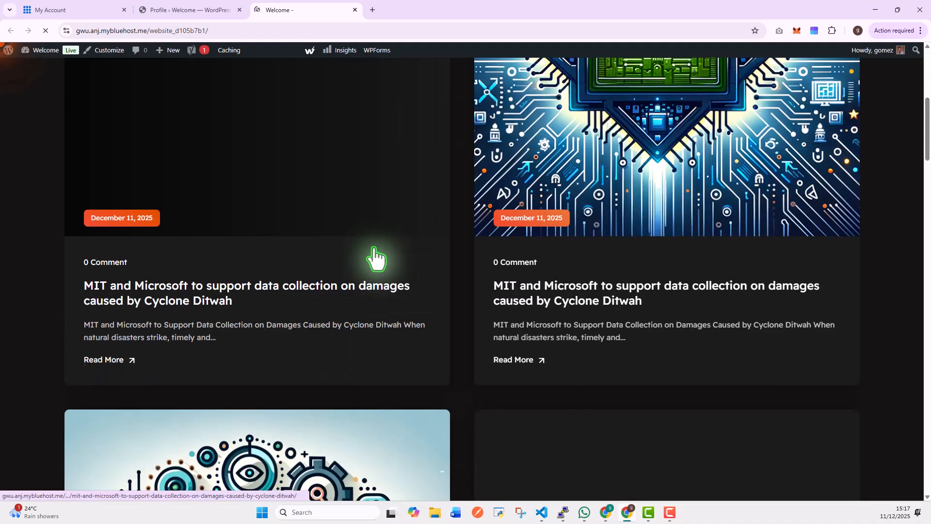
{"action": "scroll", "coordinate": [380, 281], "scroll_direction": "down", "scroll_amount": 3}
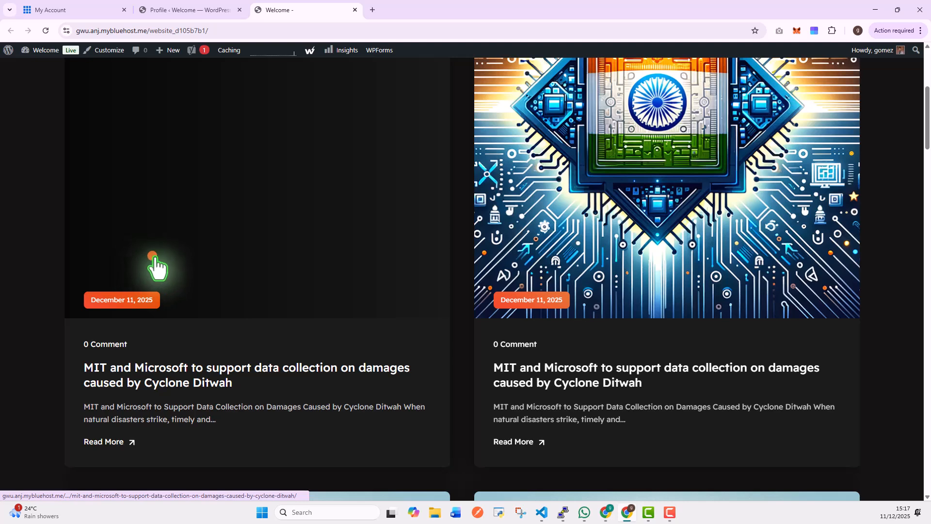
{"action": "scroll", "coordinate": [193, 291], "scroll_direction": "down", "scroll_amount": 1}
{"action": "scroll", "coordinate": [122, 330], "scroll_direction": "down", "scroll_amount": 2}
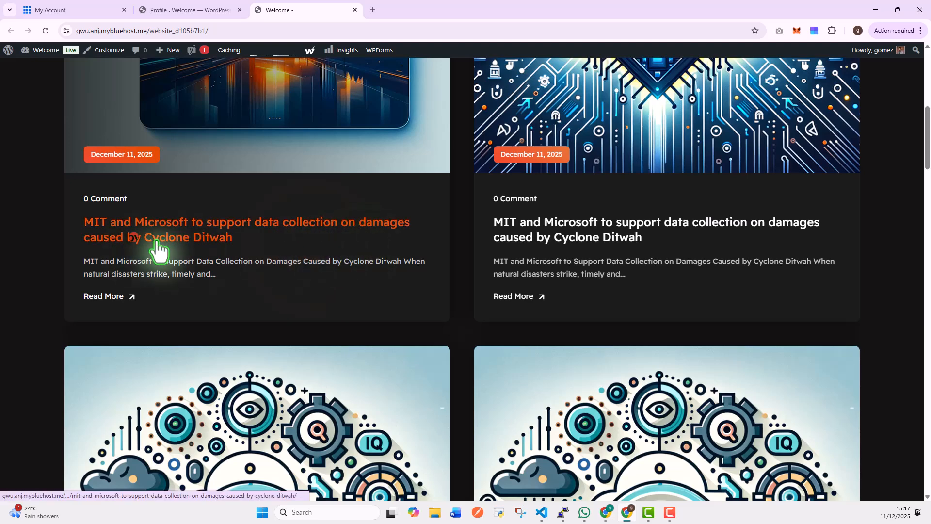
{"action": "scroll", "coordinate": [277, 264], "scroll_direction": "up", "scroll_amount": 1}
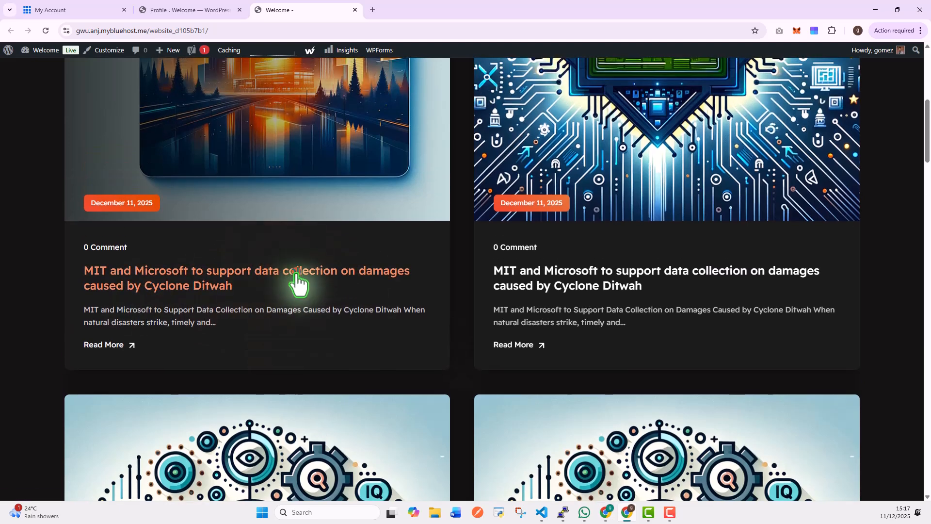
{"action": "scroll", "coordinate": [390, 258], "scroll_direction": "up", "scroll_amount": 3}
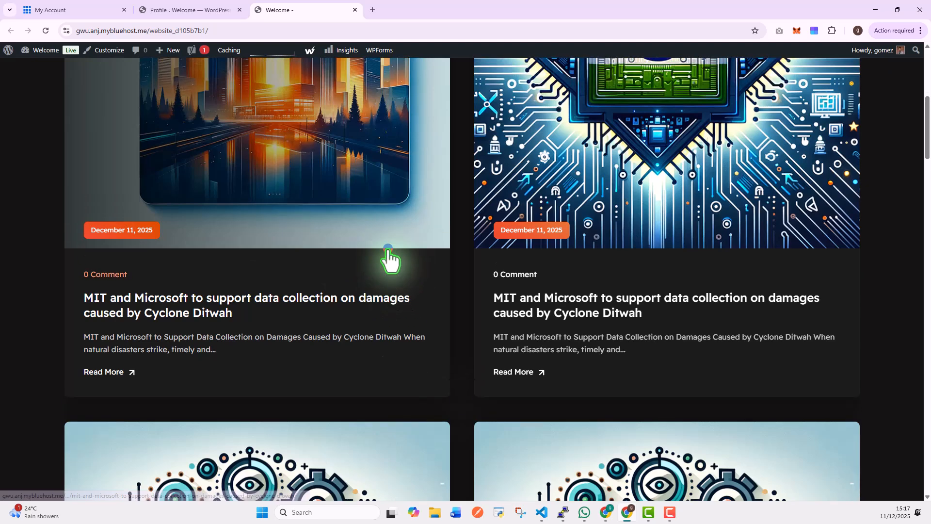
Open the Cyclone Ditwah post, check its featured image and formatted content through to the end, and return to n8n
{"action": "left_click", "coordinate": [158, 427]}
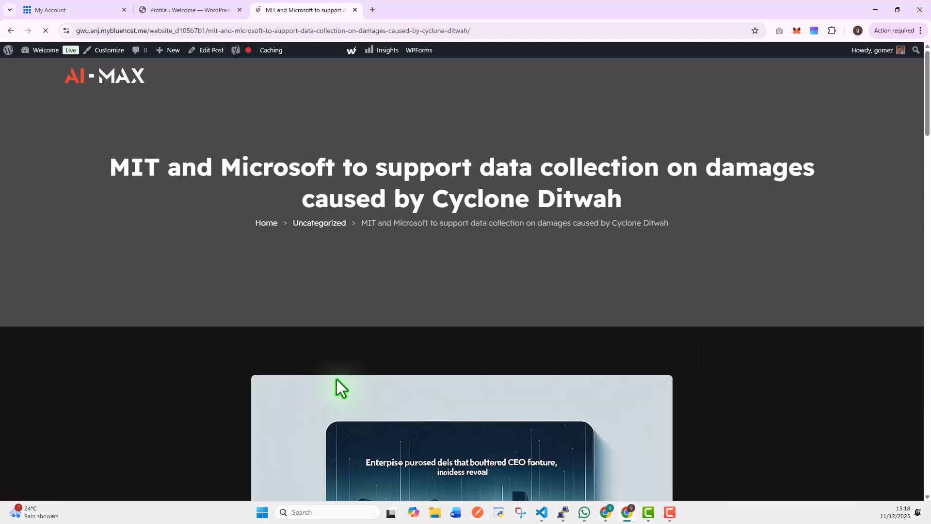
{"action": "scroll", "coordinate": [337, 380], "scroll_direction": "down", "scroll_amount": 4}
{"action": "scroll", "coordinate": [337, 379], "scroll_direction": "down", "scroll_amount": 10}
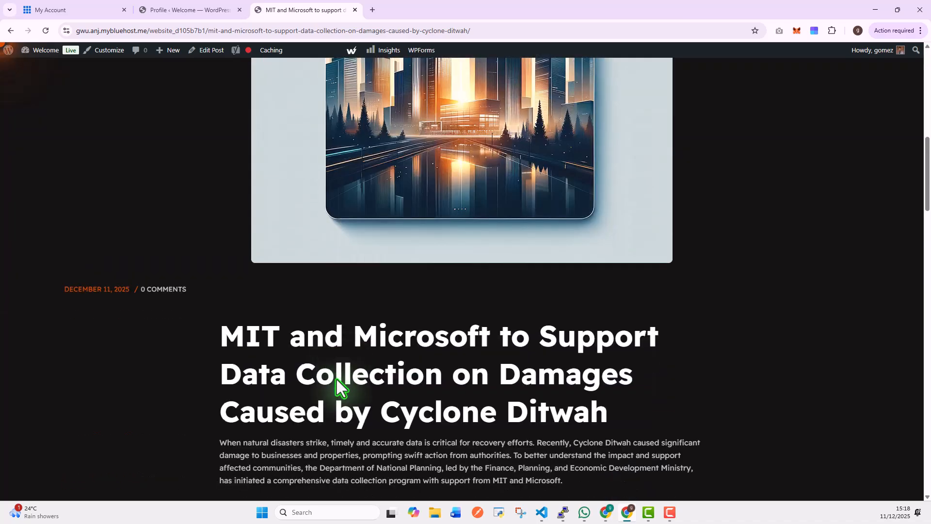
{"action": "scroll", "coordinate": [339, 376], "scroll_direction": "down", "scroll_amount": 11}
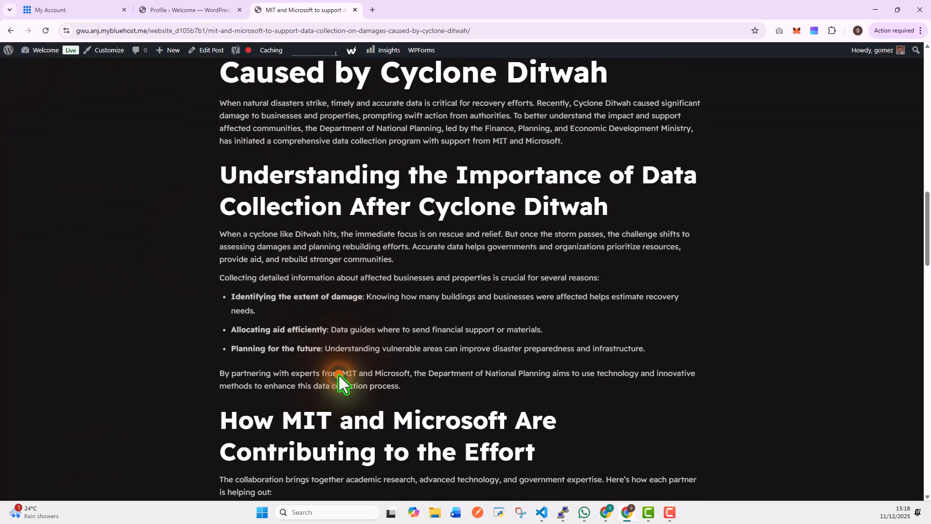
{"action": "scroll", "coordinate": [339, 367], "scroll_direction": "down", "scroll_amount": 15}
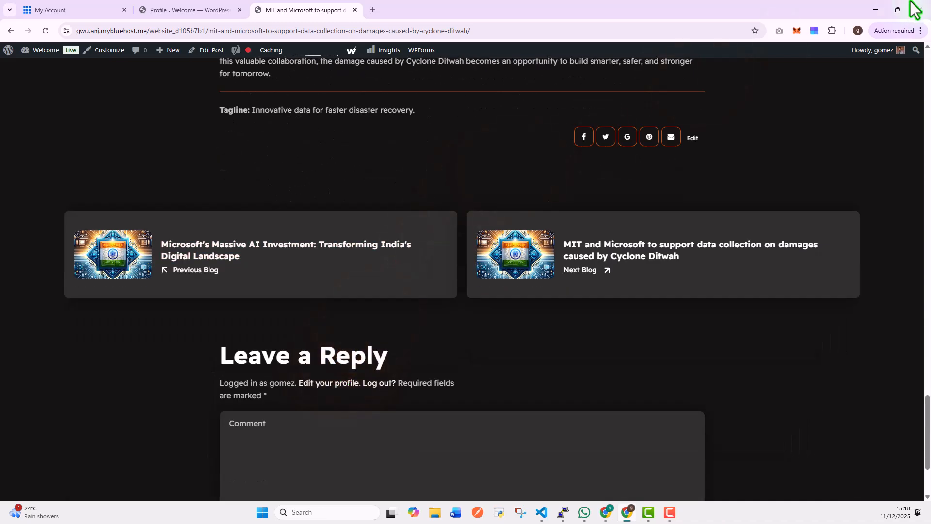
{"action": "left_click", "coordinate": [875, 9]}
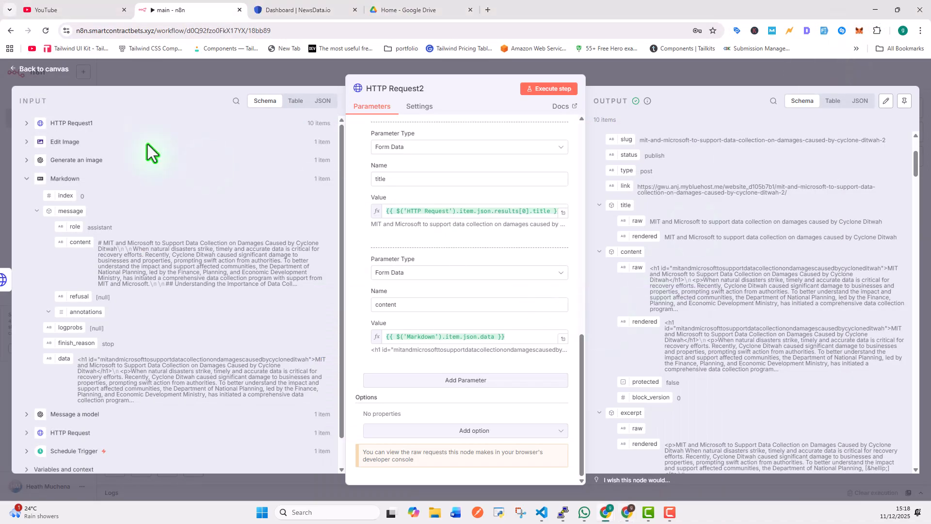
Return to the workflow canvas and move the HTTP Request2 node clear of HTTP Request1 so the two no longer overlap
{"action": "left_click", "coordinate": [13, 68]}
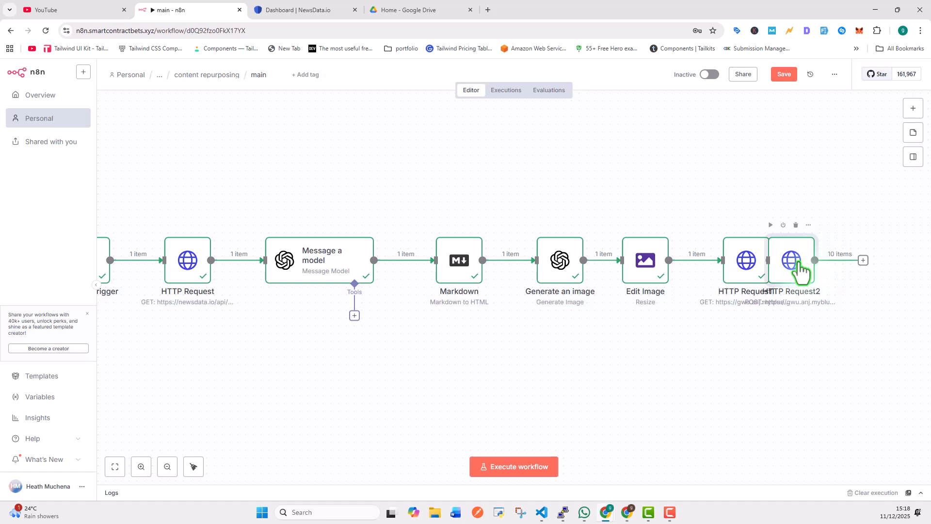
{"action": "left_click_drag", "start_coordinate": [791, 265], "coordinate": [835, 260]}
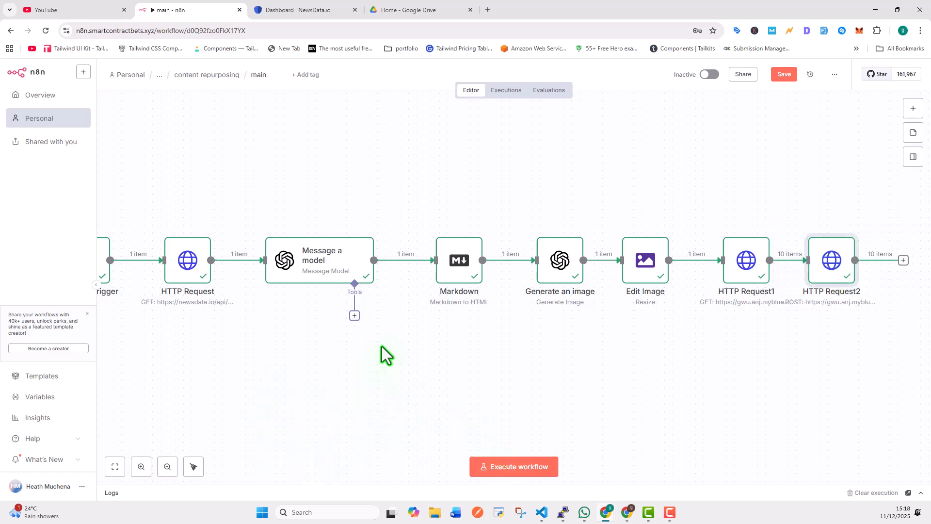
{"action": "scroll", "coordinate": [382, 347], "scroll_direction": "down", "scroll_amount": 3}
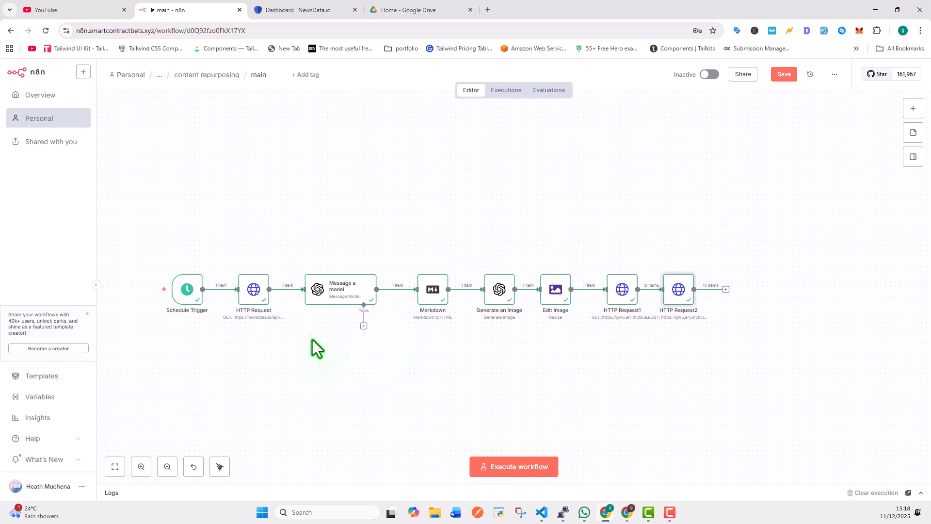
Open the first HTTP Request node, review the company names in its q query parameter, and return to the canvas
{"action": "double_click", "coordinate": [255, 294]}
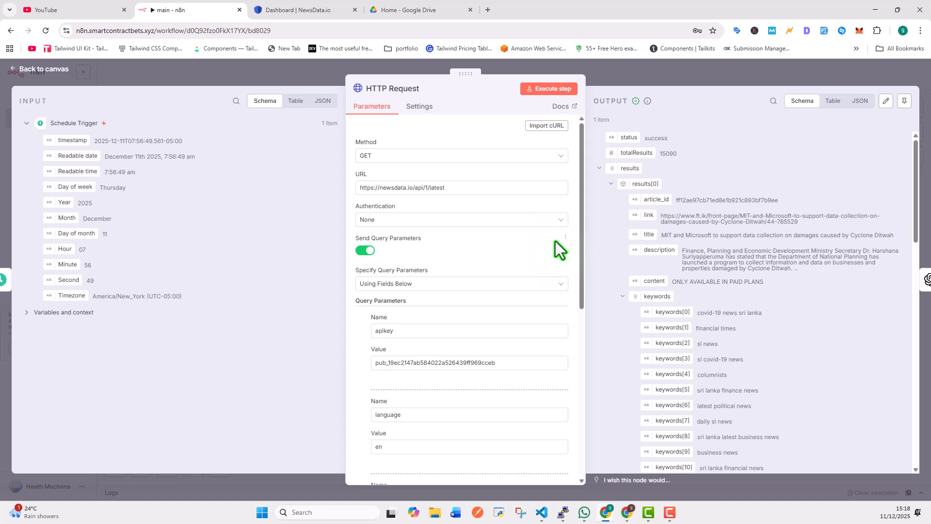
{"action": "scroll", "coordinate": [555, 241], "scroll_direction": "down", "scroll_amount": 7}
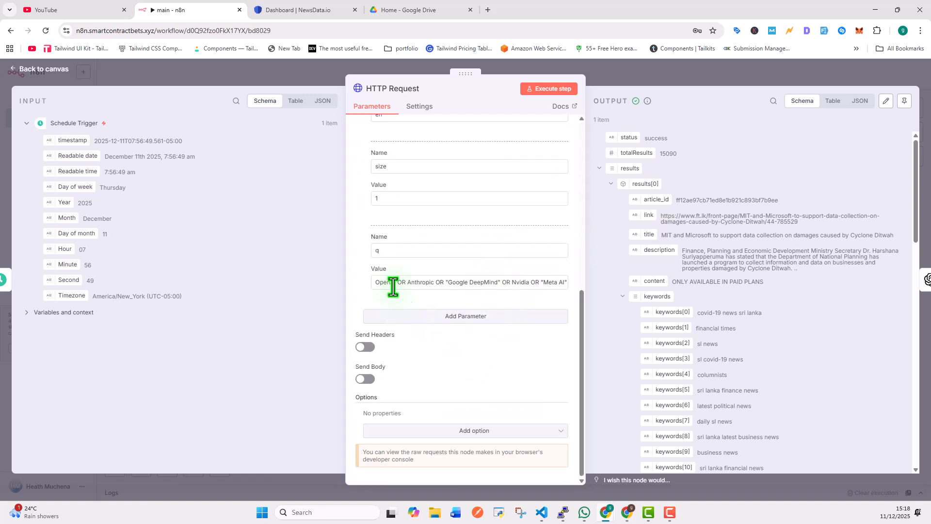
{"action": "left_click_drag", "start_coordinate": [373, 283], "coordinate": [562, 296]}
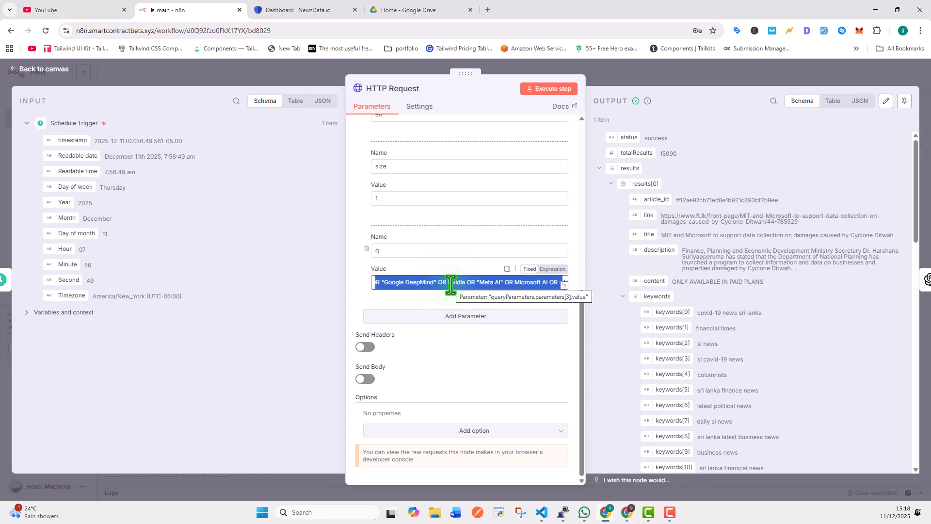
{"action": "left_click", "coordinate": [46, 71]}
{"action": "mouse_move", "coordinate": [253, 297]}
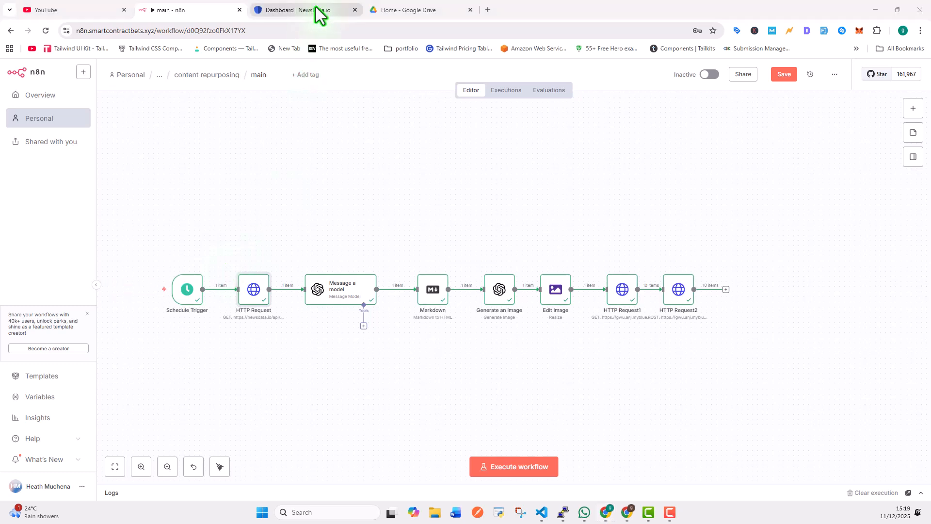
Switch to the WordPress site, review the published Cyclone Ditwah article back up to its title, and return to n8n
{"action": "left_click", "coordinate": [627, 512]}
{"action": "scroll", "coordinate": [322, 218], "scroll_direction": "up", "scroll_amount": 10}
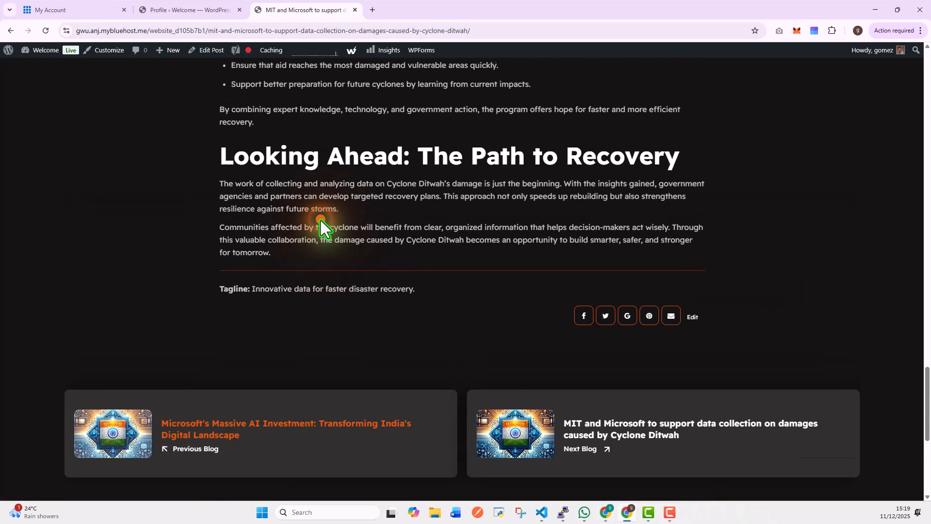
{"action": "scroll", "coordinate": [322, 217], "scroll_direction": "up", "scroll_amount": 15}
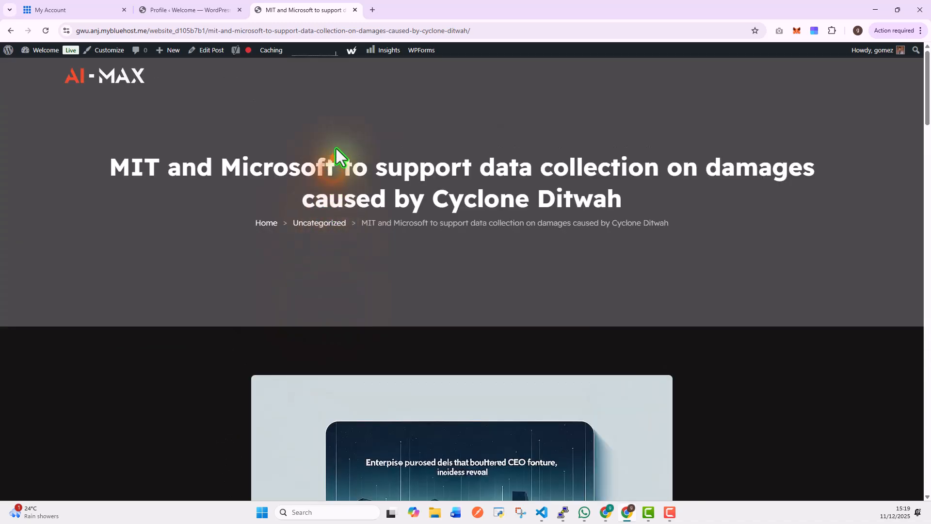
{"action": "left_click", "coordinate": [871, 13]}
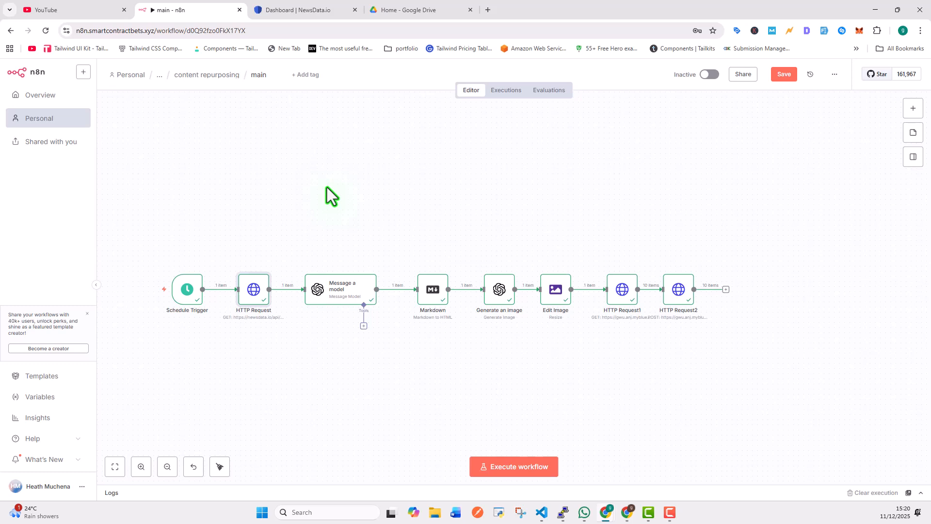
Review the NewsData.io HTTP Request node's parameters and the article fields in its output, and return to the canvas
{"action": "double_click", "coordinate": [254, 294]}
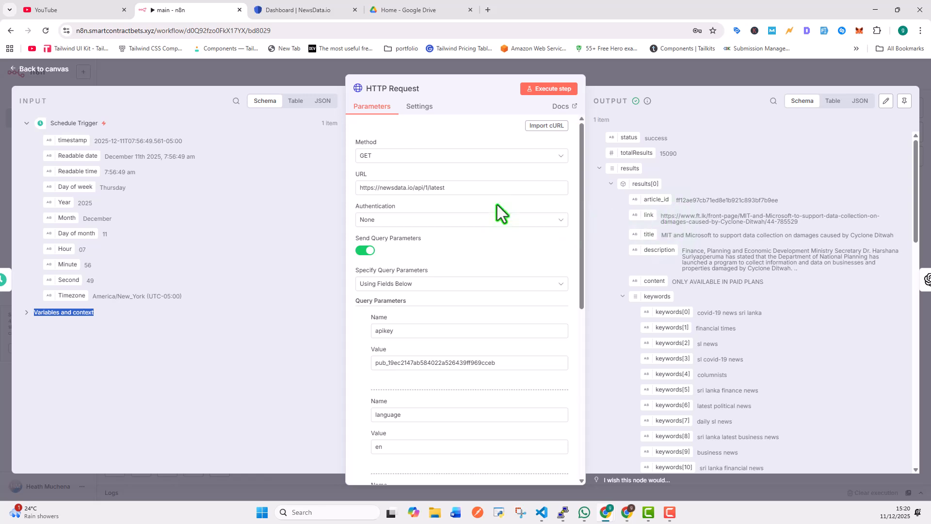
{"action": "left_click", "coordinate": [61, 76]}
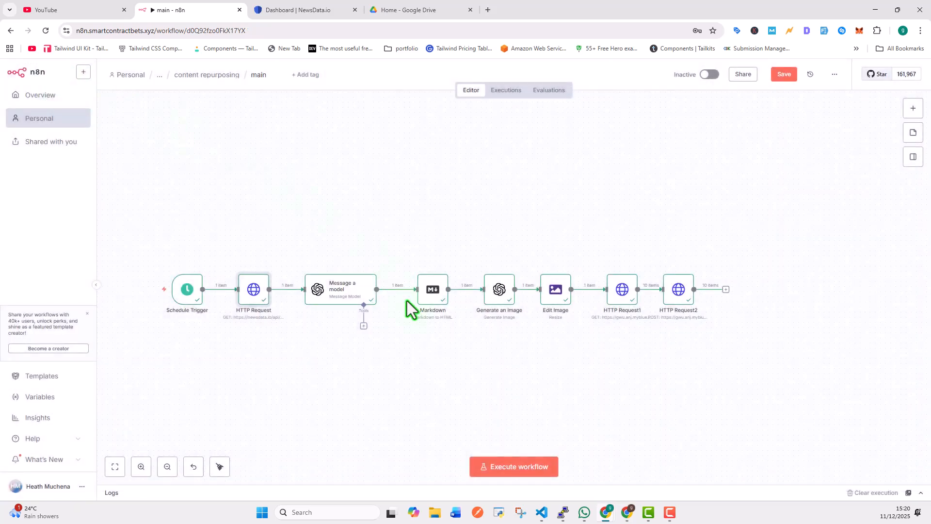
{"action": "double_click", "coordinate": [252, 308]}
{"action": "scroll", "coordinate": [738, 258], "scroll_direction": "down", "scroll_amount": 1}
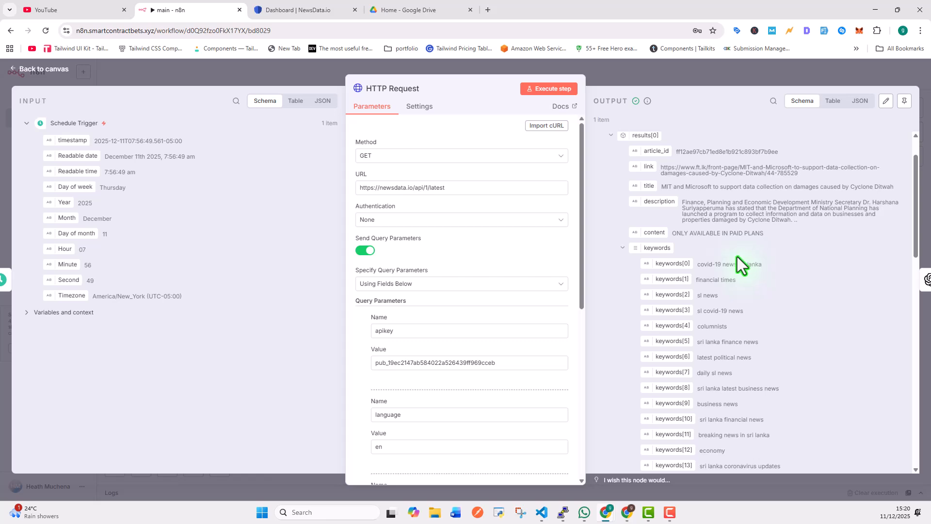
{"action": "left_click", "coordinate": [41, 71]}
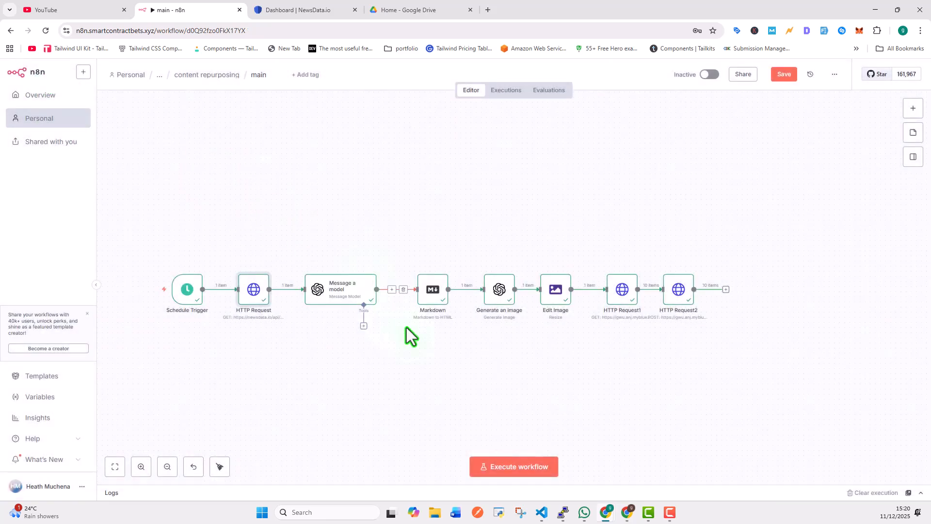